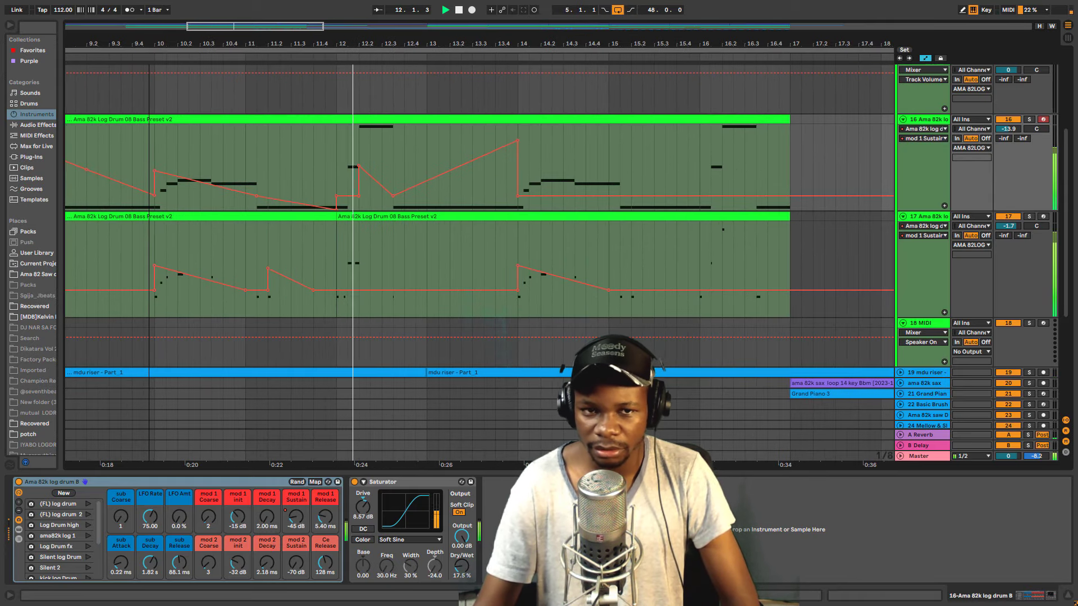
Solo the log drum group track and play the arrangement from bar 5
{"action": "left_click_drag", "start_coordinate": [149, 106], "coordinate": [160, 97]}
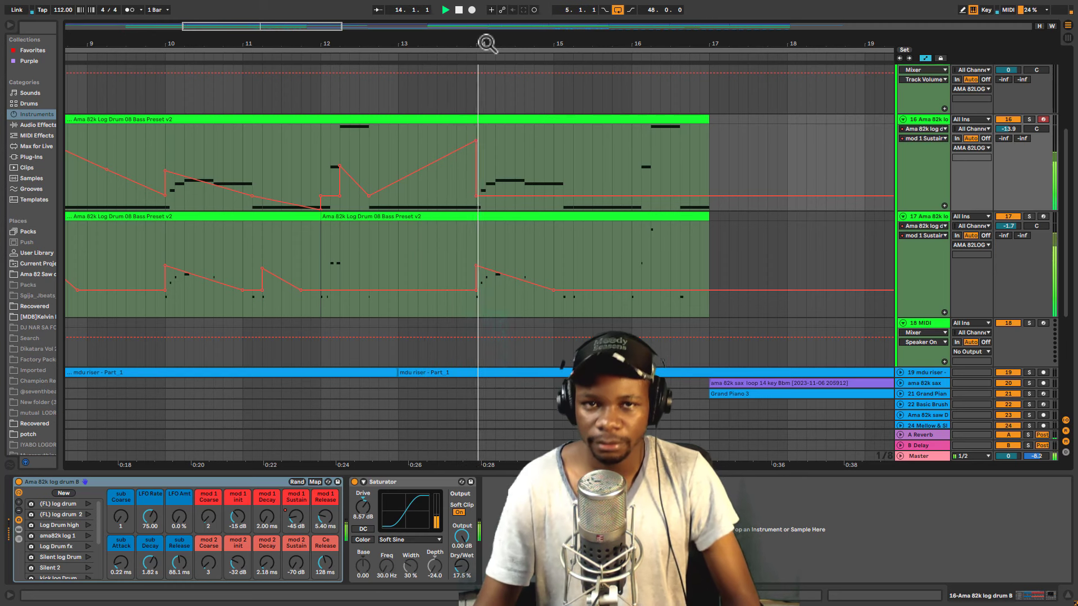
{"action": "left_click_drag", "start_coordinate": [486, 42], "coordinate": [599, 18]}
{"action": "scroll", "coordinate": [955, 148], "scroll_direction": "up", "scroll_amount": 5}
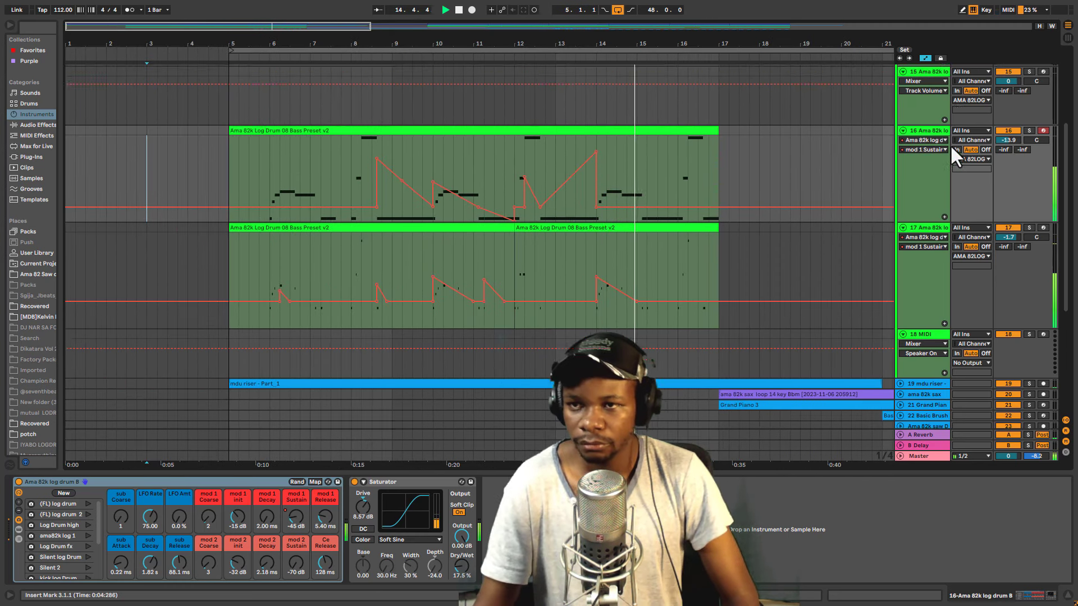
{"action": "scroll", "coordinate": [445, 127], "scroll_direction": "up", "scroll_amount": 4}
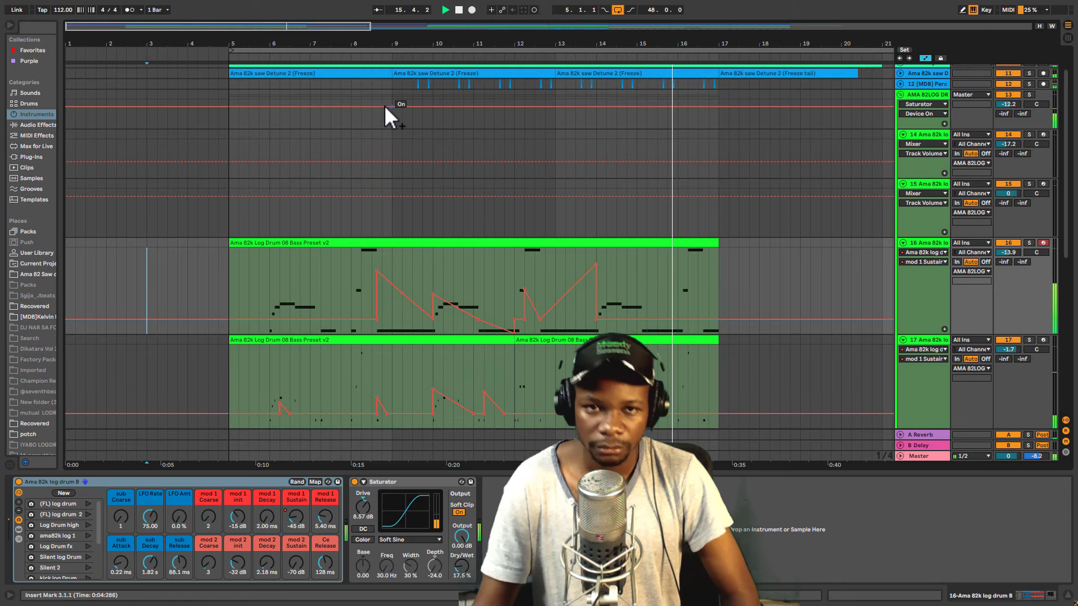
{"action": "left_click", "coordinate": [1030, 93]}
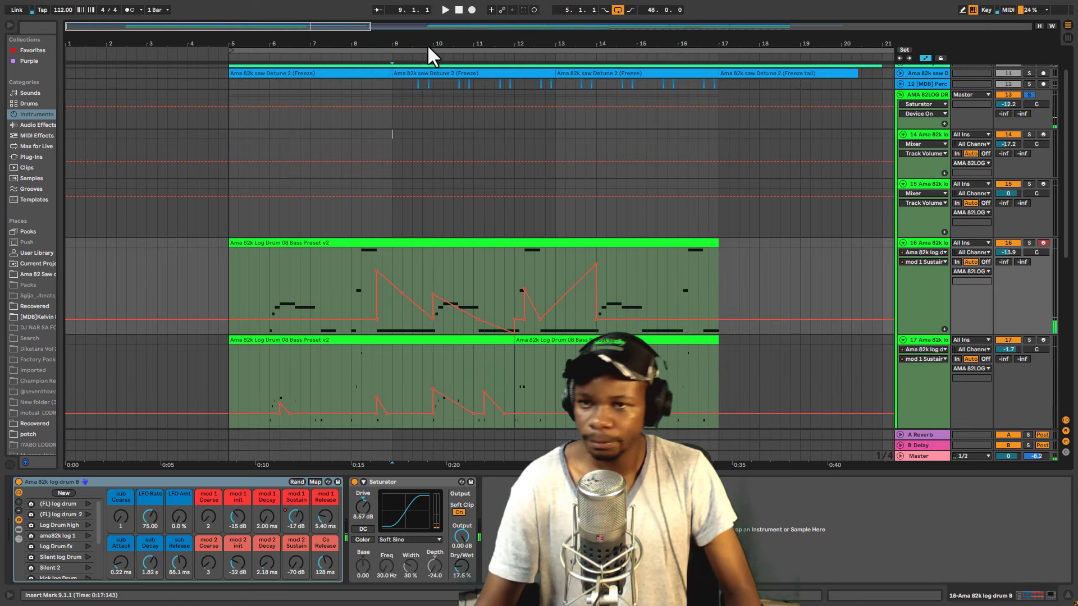
{"action": "key", "text": "space"}
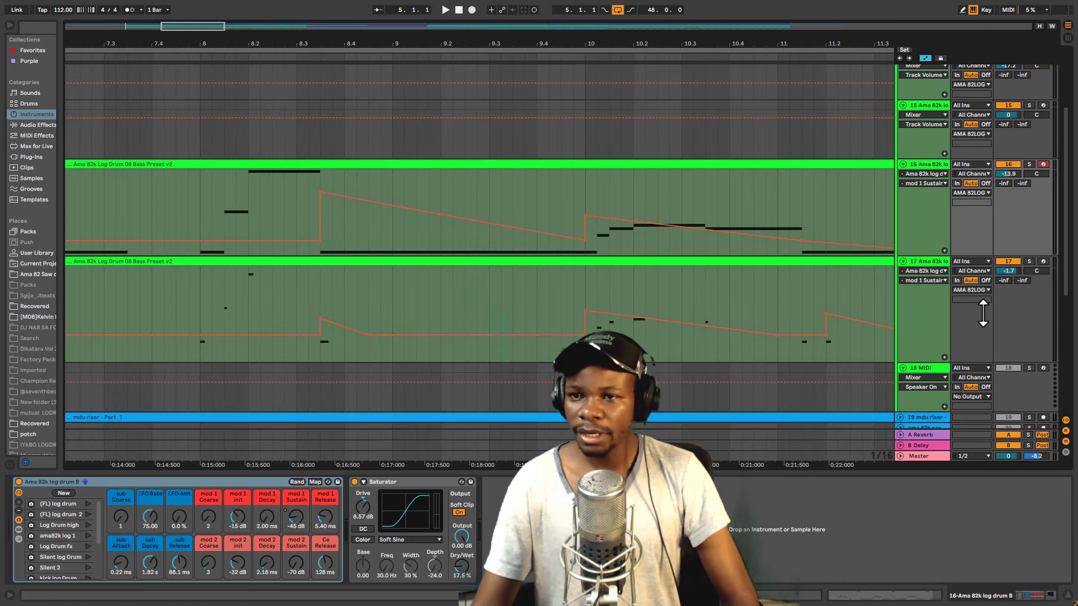
Listen to the soloed log drum layers across bars 5 to 15, and stop playback with track 17 selected at bar 8
{"action": "scroll", "coordinate": [954, 130], "scroll_direction": "up", "scroll_amount": 2}
{"action": "scroll", "coordinate": [365, 232], "scroll_direction": "up", "scroll_amount": 3}
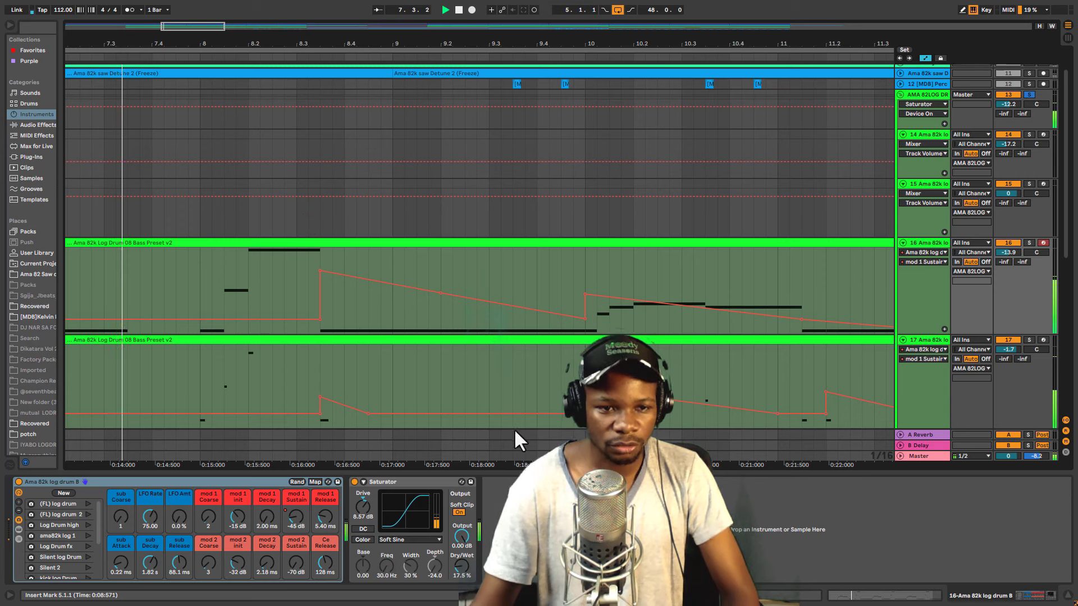
{"action": "scroll", "coordinate": [530, 372], "scroll_direction": "down", "scroll_amount": 2}
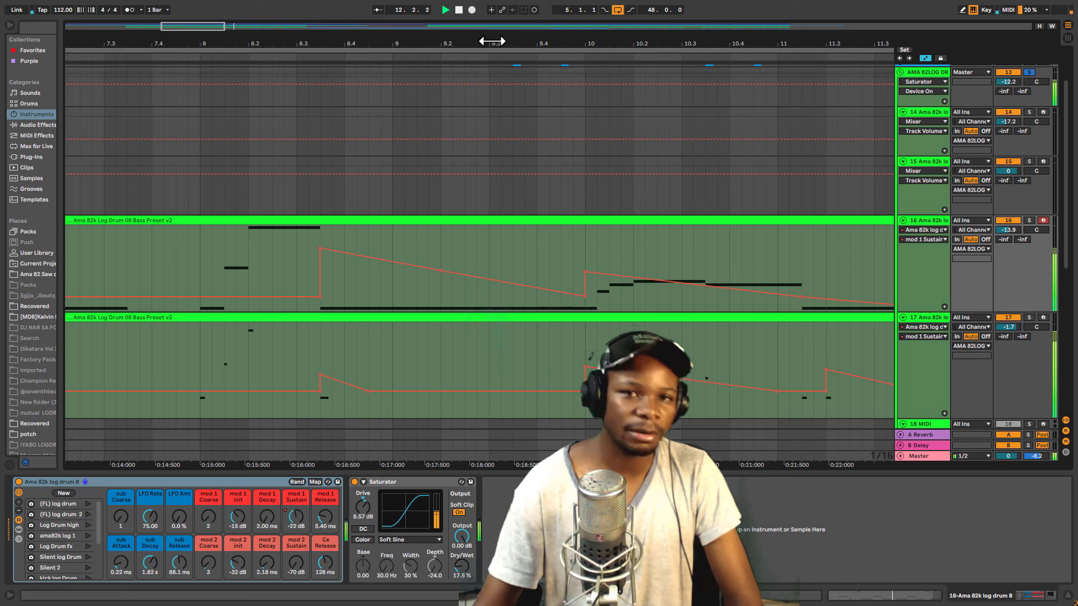
{"action": "left_click_drag", "start_coordinate": [481, 43], "coordinate": [423, 6]}
{"action": "scroll", "coordinate": [647, 295], "scroll_direction": "down", "scroll_amount": 2}
{"action": "scroll", "coordinate": [647, 295], "scroll_direction": "down", "scroll_amount": 1}
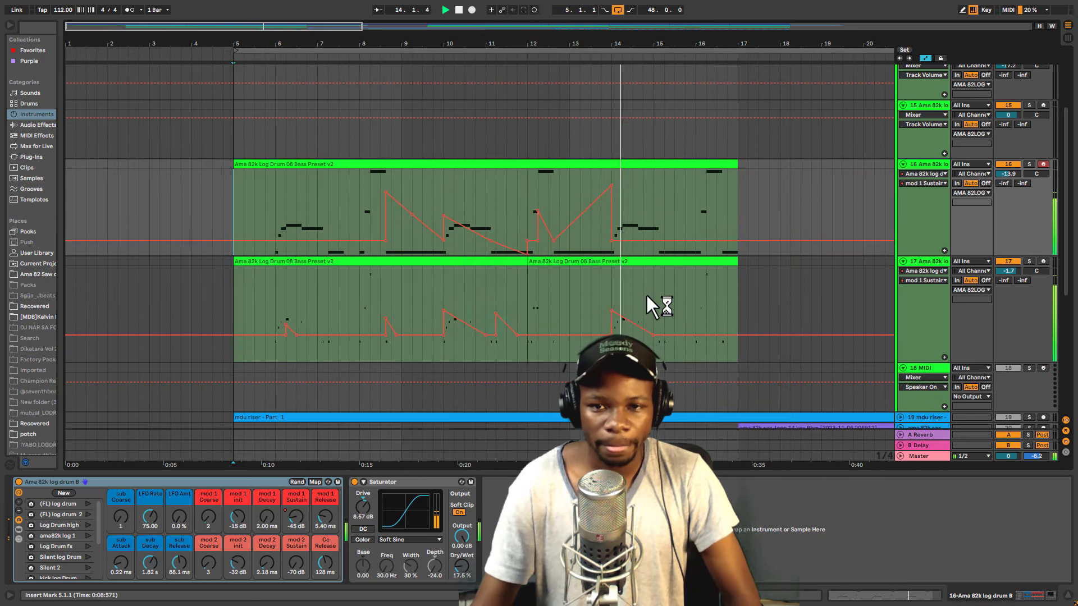
{"action": "scroll", "coordinate": [651, 293], "scroll_direction": "up", "scroll_amount": 2}
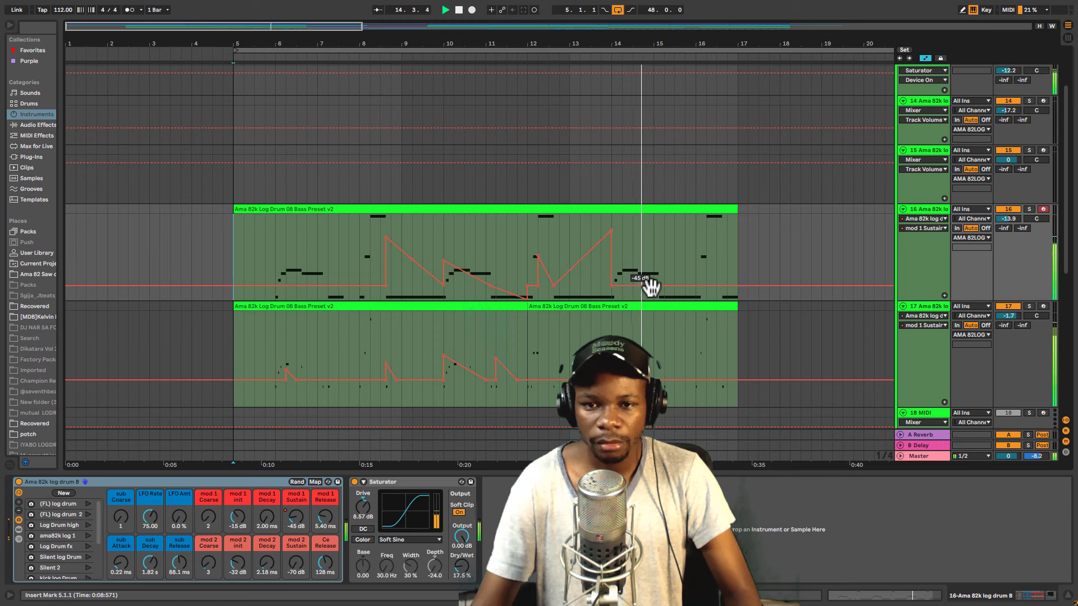
{"action": "left_click", "coordinate": [360, 336]}
{"action": "key", "text": "space"}
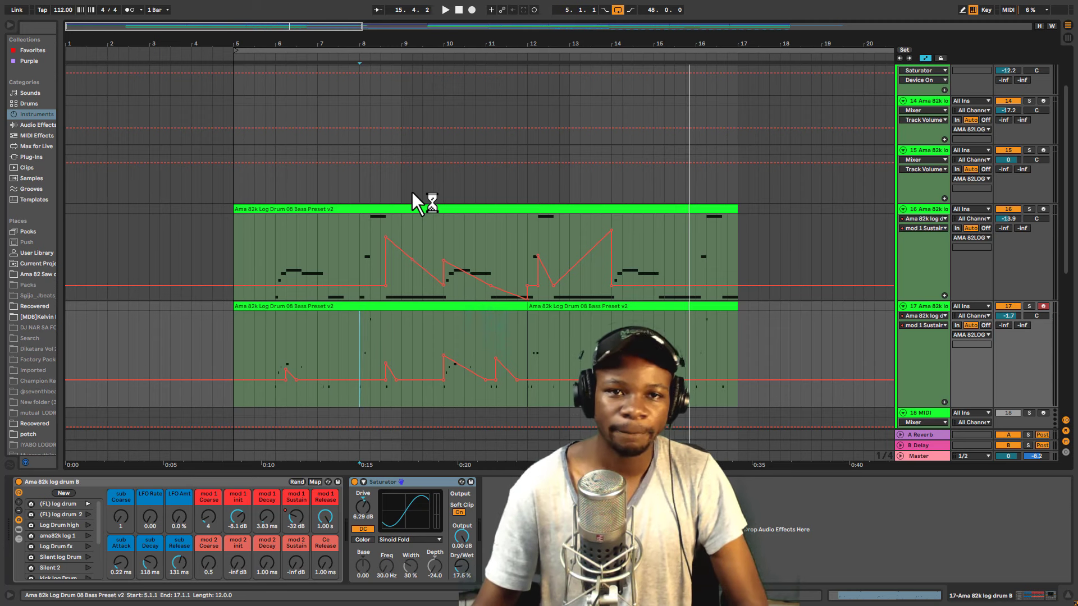
Examine the mod 1 Sustain automation curves on log drum tracks 16 and 17
{"action": "left_click_drag", "start_coordinate": [386, 45], "coordinate": [371, 98]}
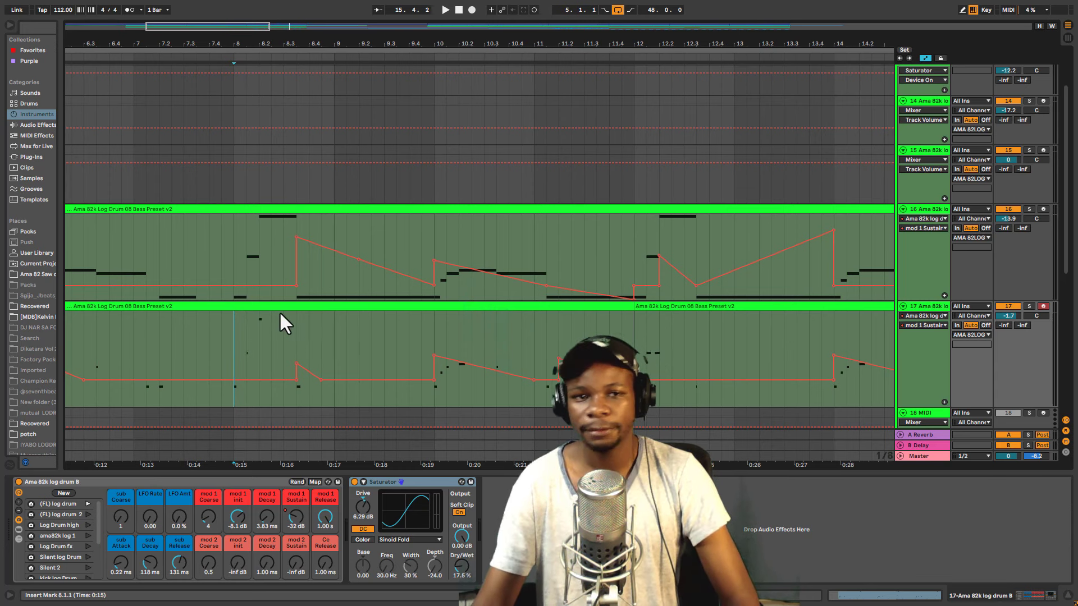
{"action": "scroll", "coordinate": [718, 348], "scroll_direction": "up", "scroll_amount": 2}
{"action": "scroll", "coordinate": [719, 346], "scroll_direction": "down", "scroll_amount": 5}
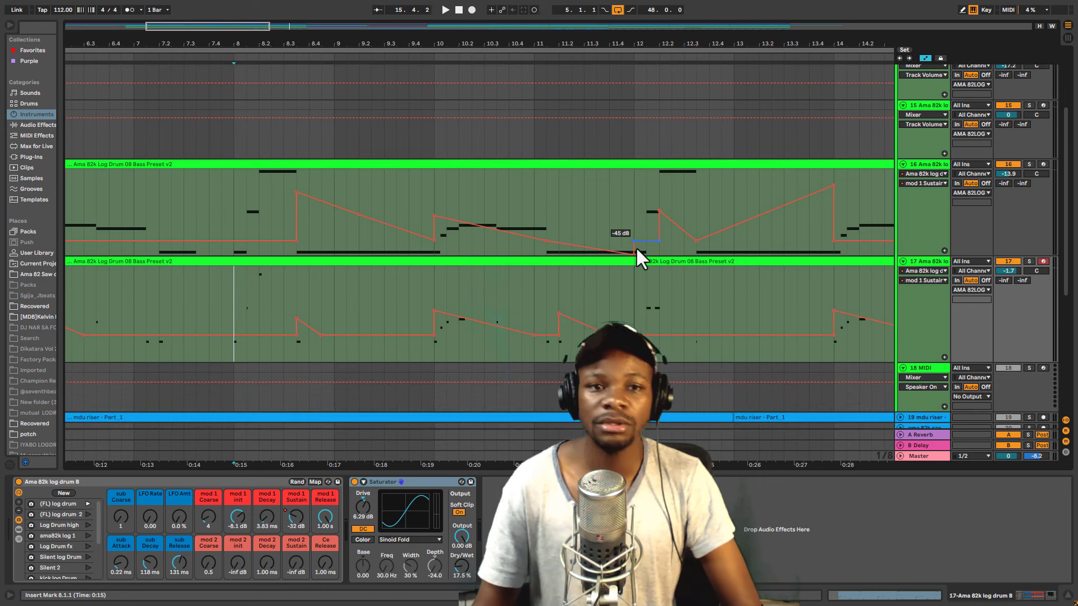
{"action": "left_click_drag", "start_coordinate": [543, 44], "coordinate": [501, 46]}
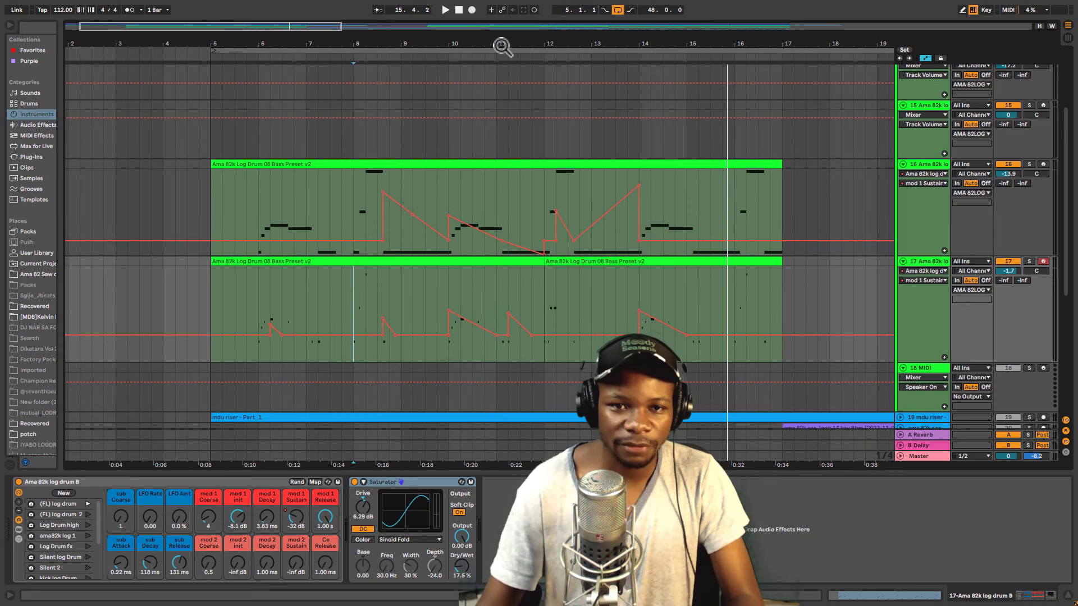
{"action": "scroll", "coordinate": [722, 274], "scroll_direction": "down", "scroll_amount": 4}
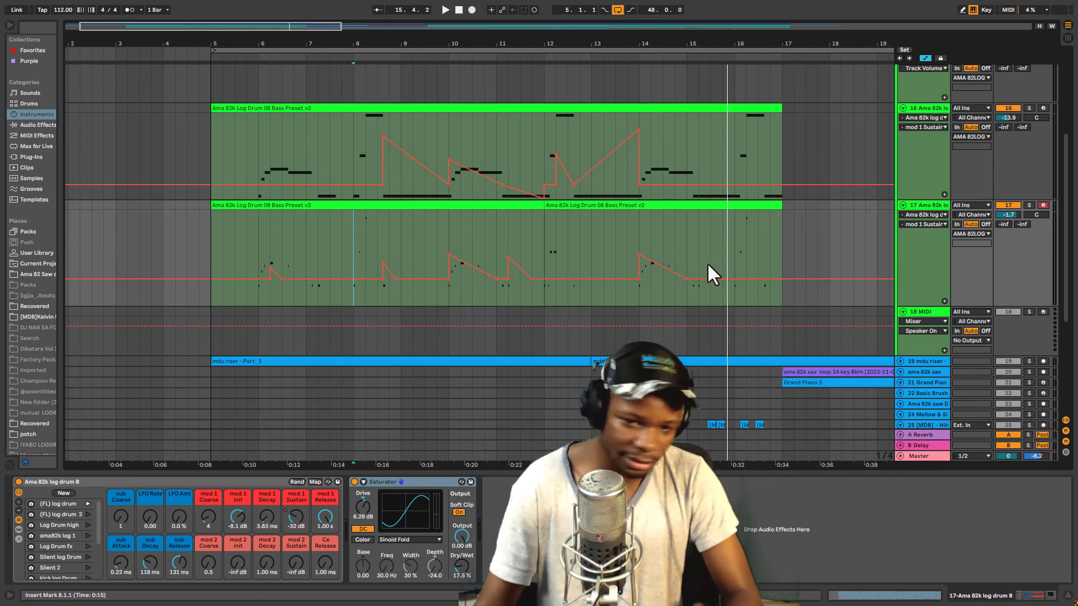
{"action": "scroll", "coordinate": [718, 334], "scroll_direction": "down", "scroll_amount": 1}
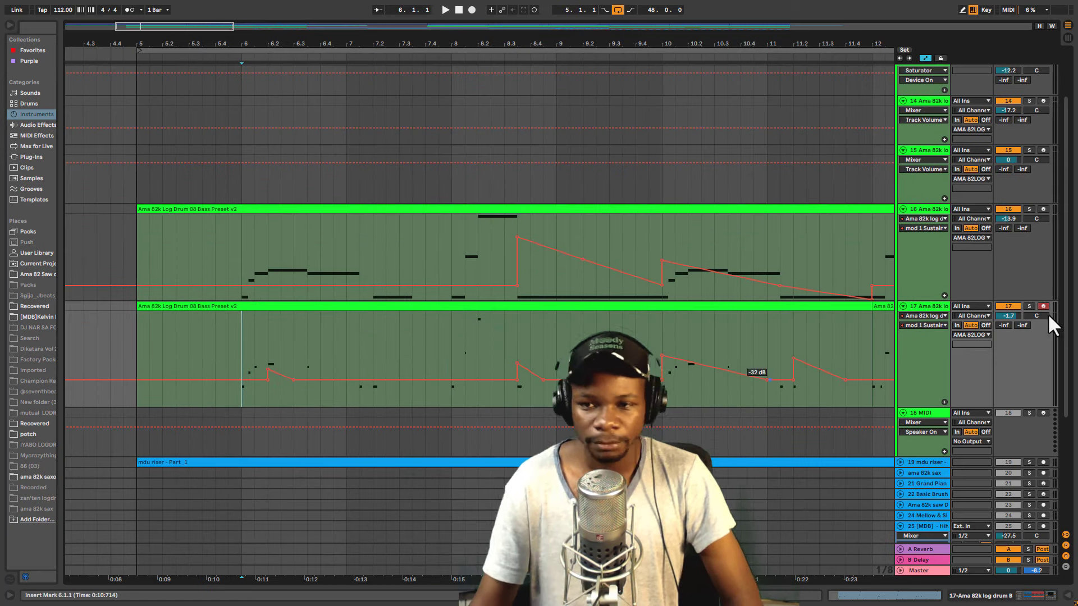
Solo log drum track 17 and audition its pattern twice from bar 6
{"action": "left_click", "coordinate": [1029, 306]}
{"action": "key", "text": "space"}
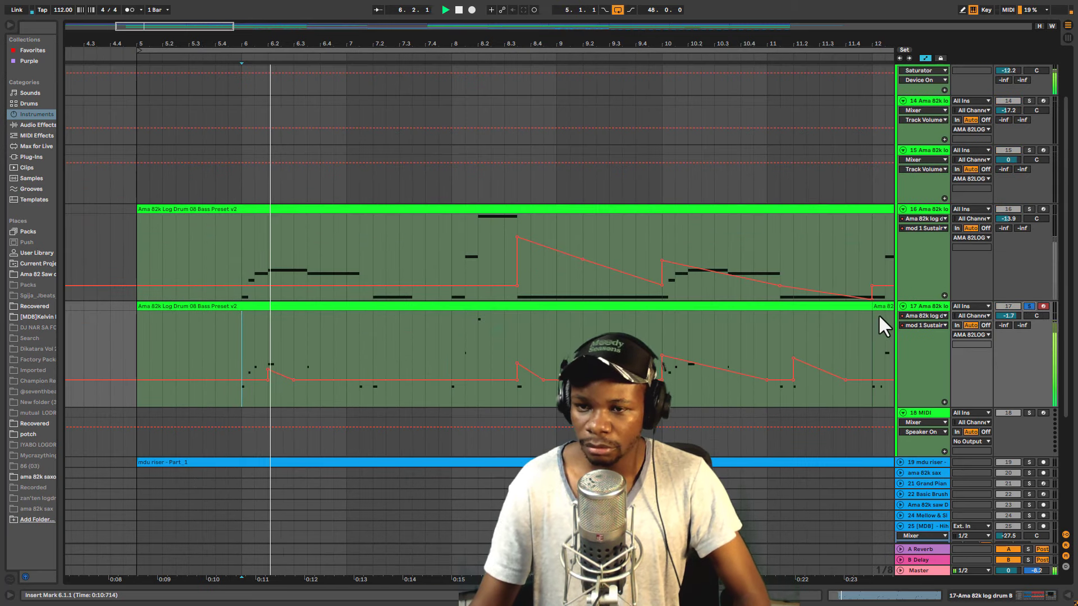
{"action": "scroll", "coordinate": [888, 253], "scroll_direction": "down", "scroll_amount": 6}
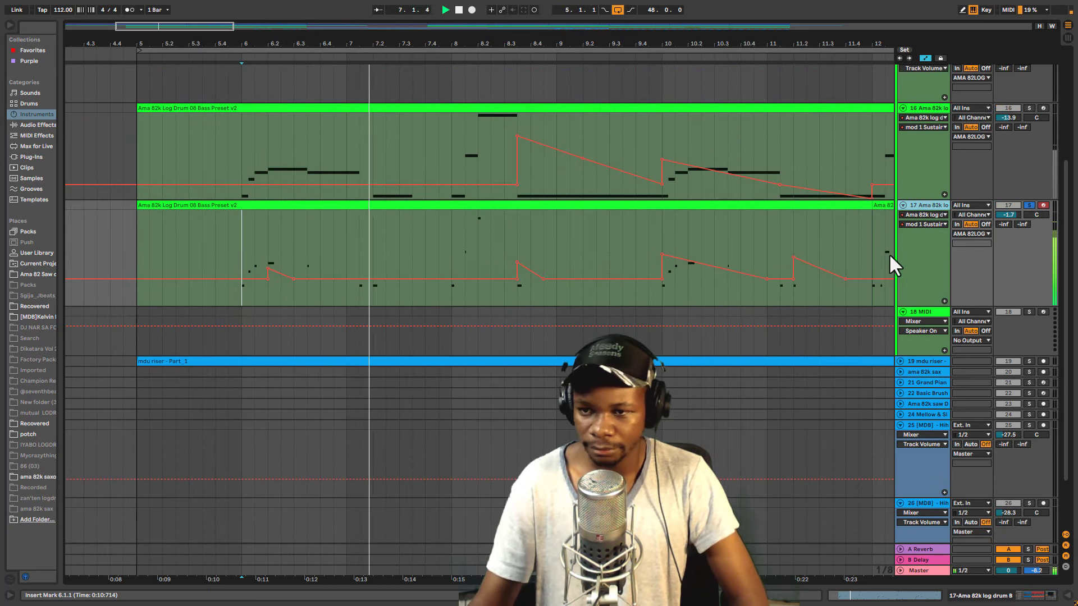
{"action": "key", "text": "space"}
{"action": "key", "text": "space"}
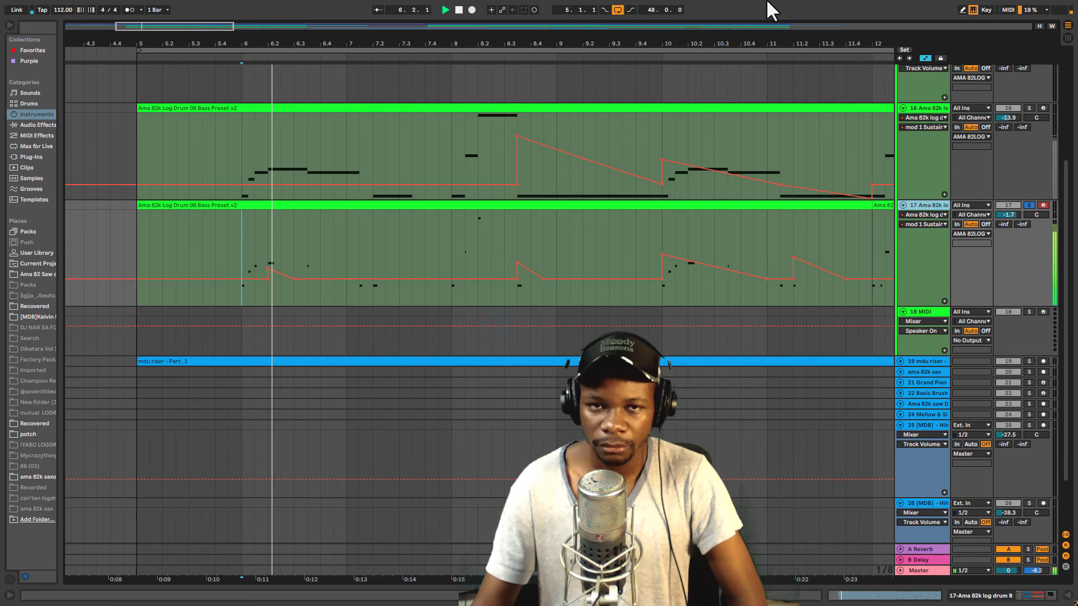
{"action": "left_click_drag", "start_coordinate": [582, 45], "coordinate": [583, 10]}
{"action": "key", "text": "space"}
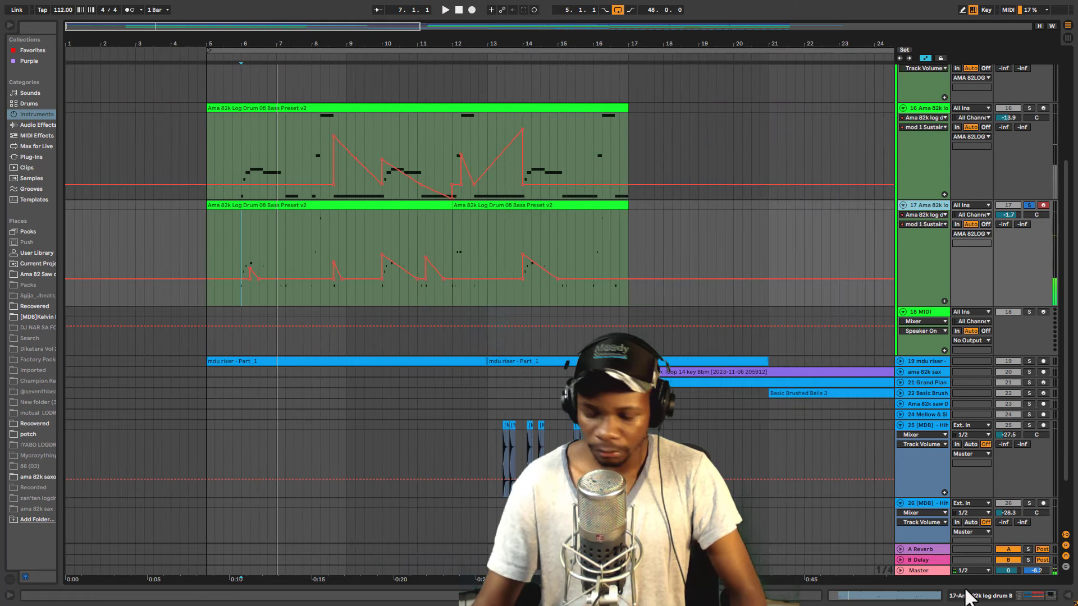
Leave full screen and load the Ama 82k log drum v2.5 instrument onto the empty MIDI track 18
{"action": "key", "text": "super"}
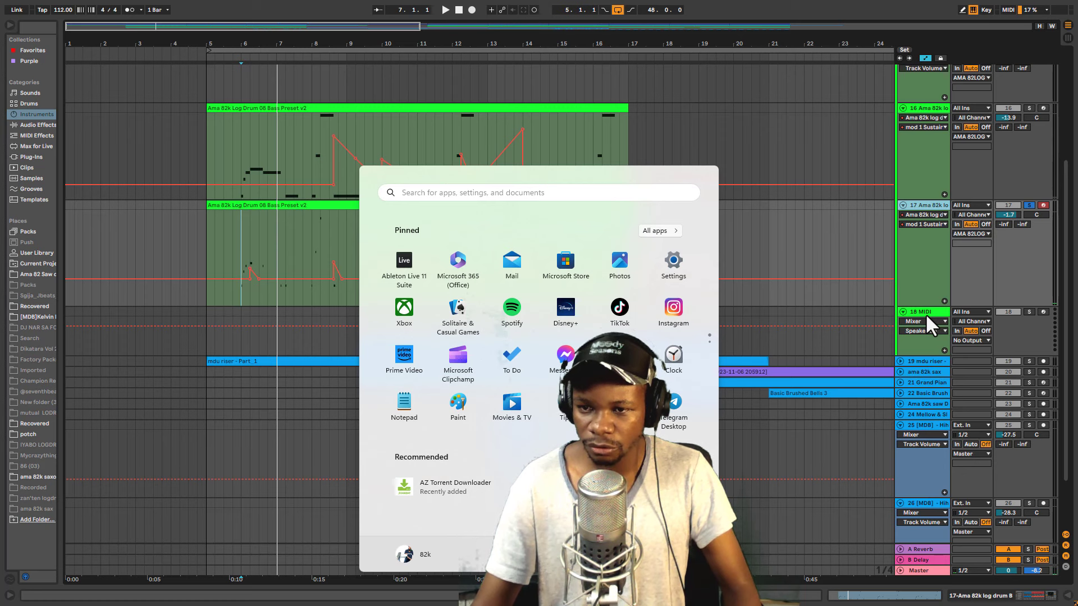
{"action": "left_click", "coordinate": [926, 313]}
{"action": "key", "text": "F11"}
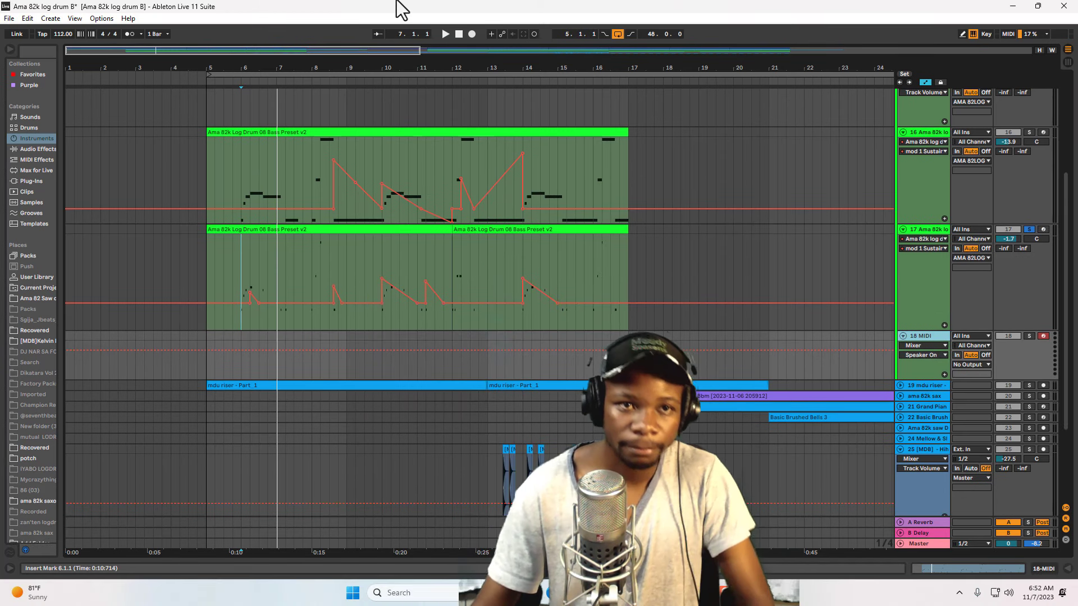
{"action": "double_click", "coordinate": [387, 11]}
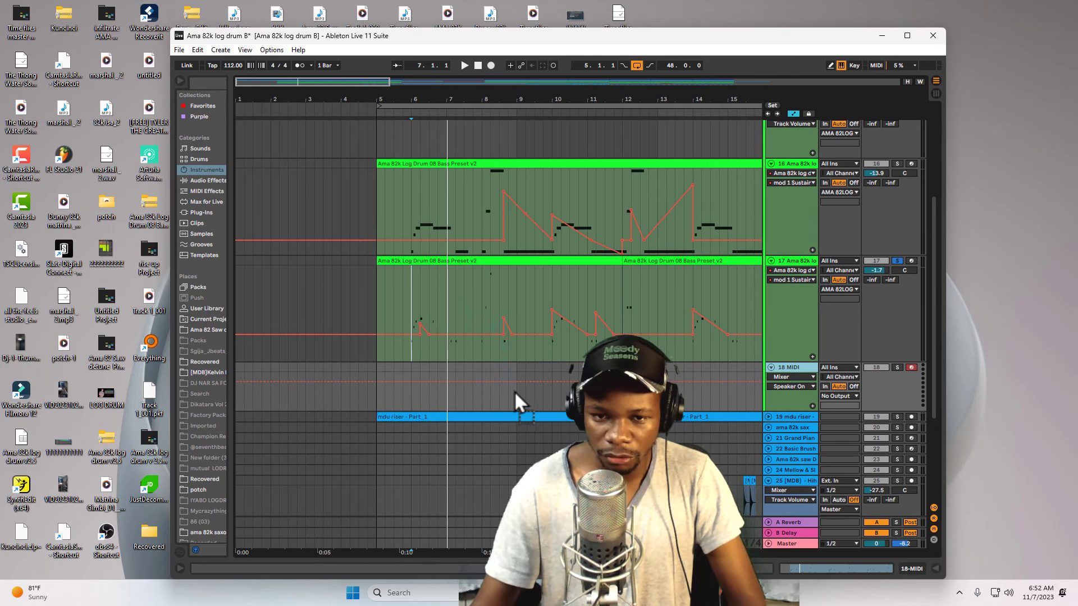
{"action": "left_click", "coordinate": [908, 36]}
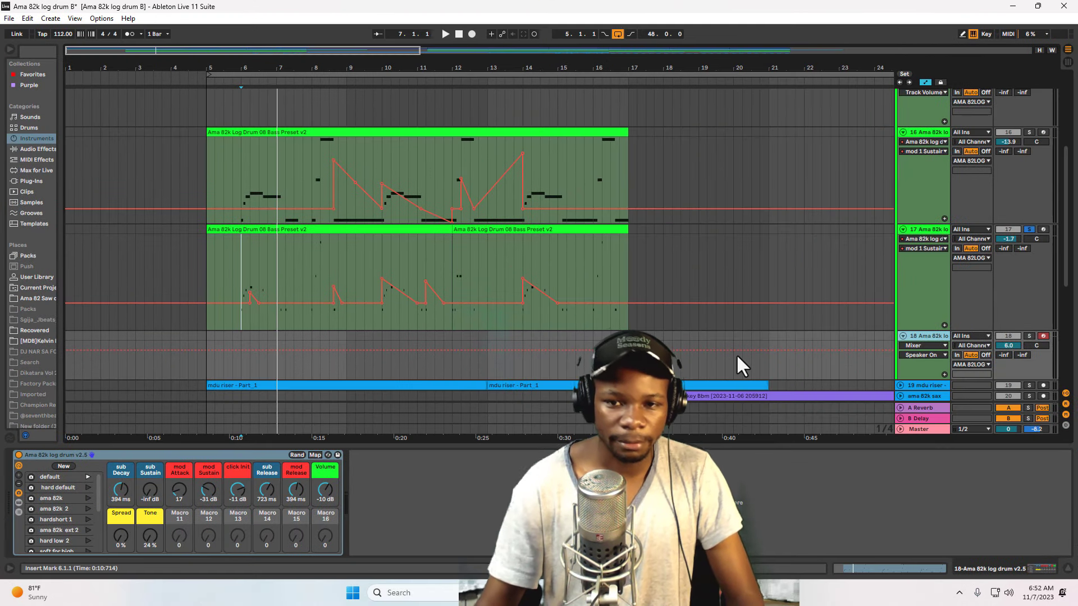
Hide the automation lanes and copy the first clip of track 17 onto track 18 at bar 5
{"action": "scroll", "coordinate": [947, 336], "scroll_direction": "down", "scroll_amount": 1}
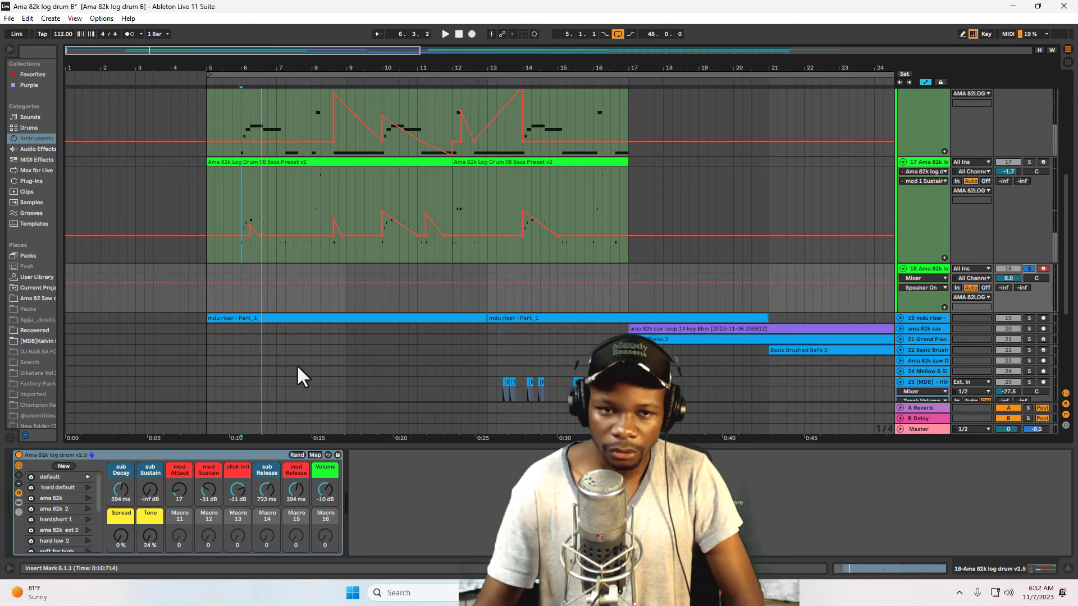
{"action": "left_click", "coordinate": [925, 83]}
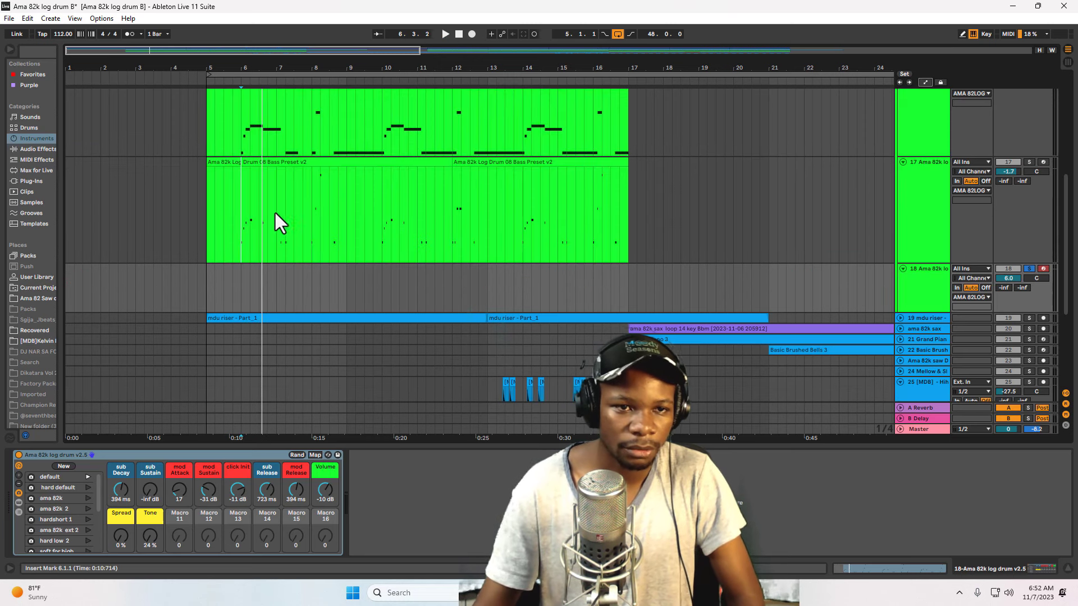
{"action": "left_click", "coordinate": [230, 164]}
{"action": "right_click", "coordinate": [229, 164]}
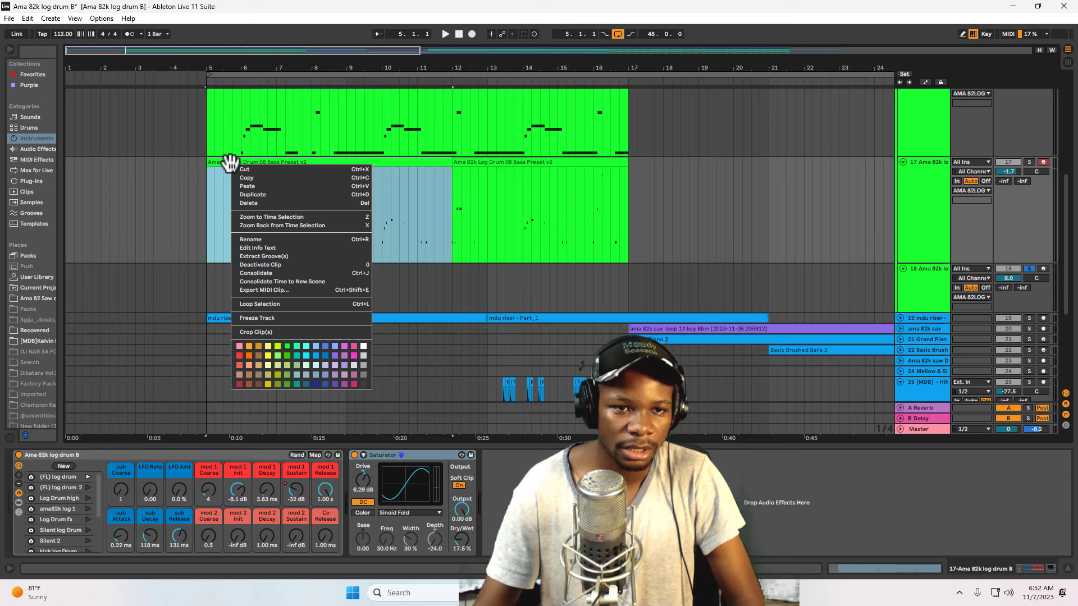
{"action": "left_click", "coordinate": [246, 185]}
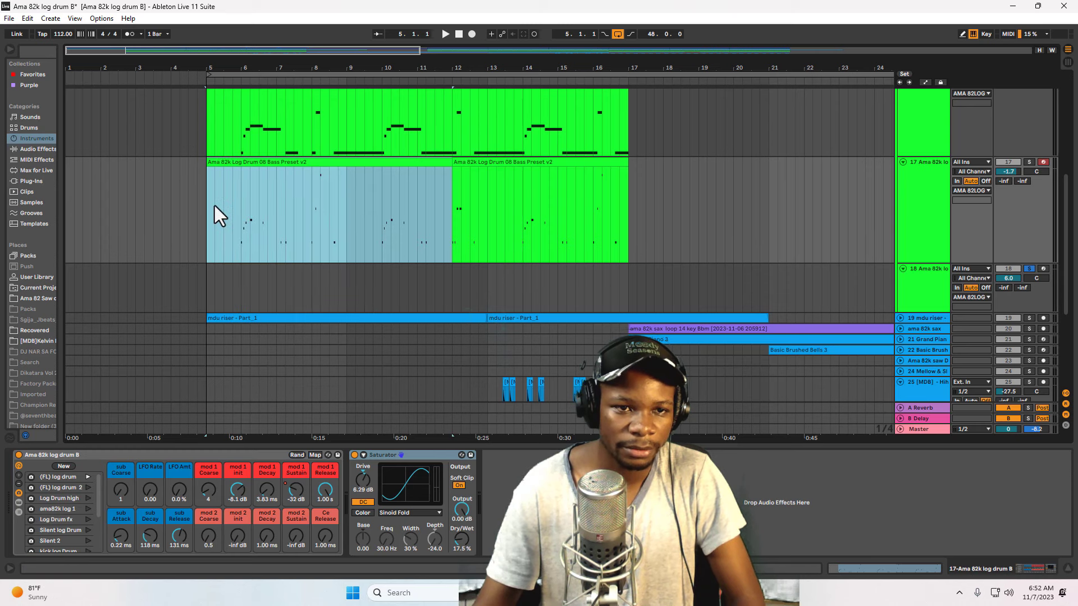
{"action": "left_click", "coordinate": [204, 283]}
{"action": "key", "text": "ctrl+v"}
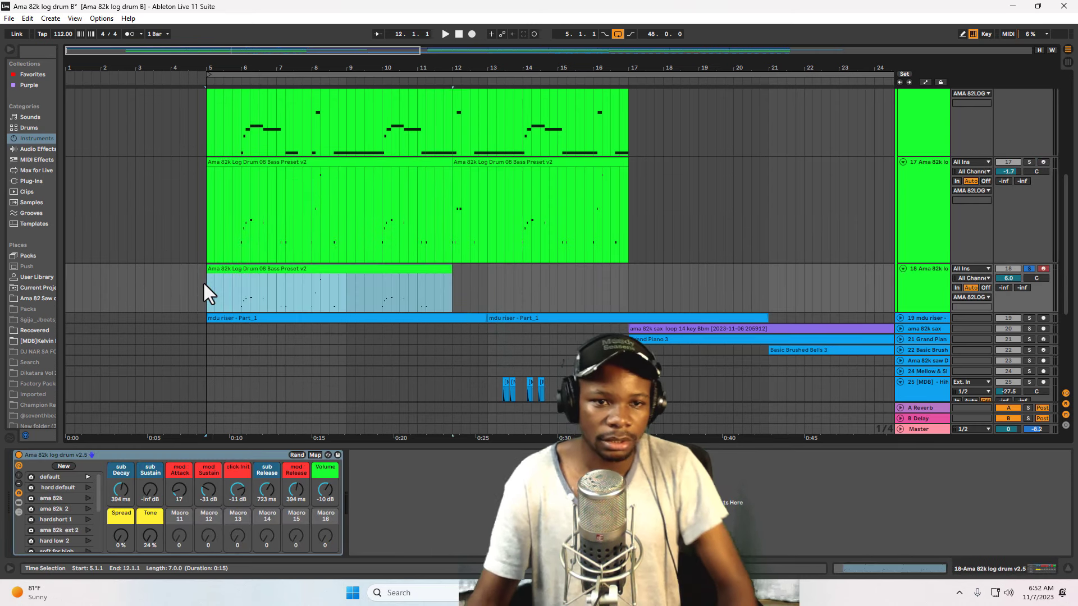
Return to full screen, play the soloed track 18 from bar 6 and lower its volume to -2.5 dB
{"action": "left_click", "coordinate": [212, 298]}
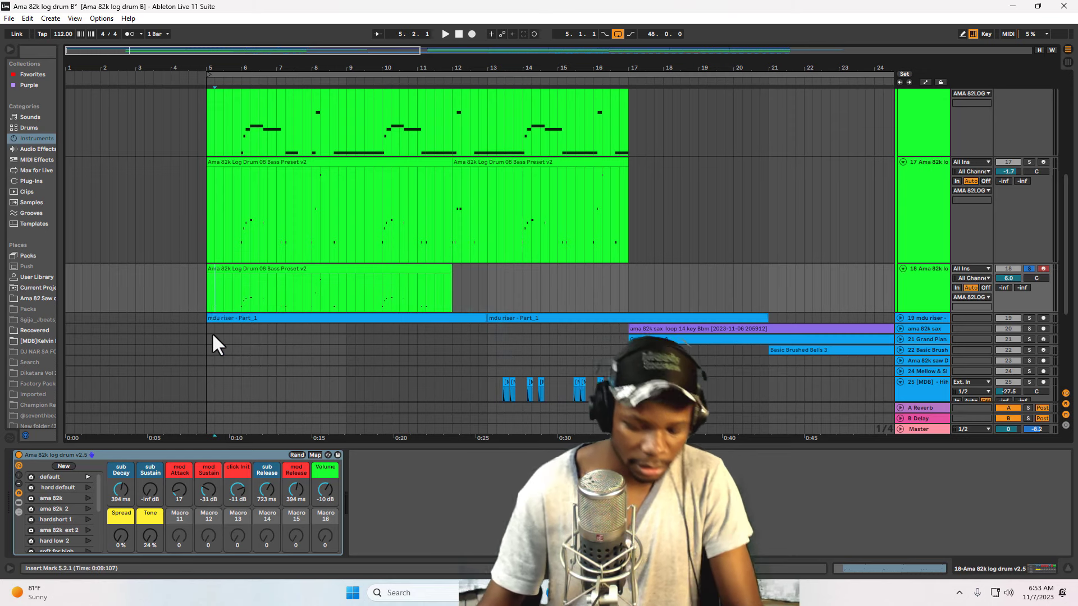
{"action": "key", "text": "ctrl+shift+f"}
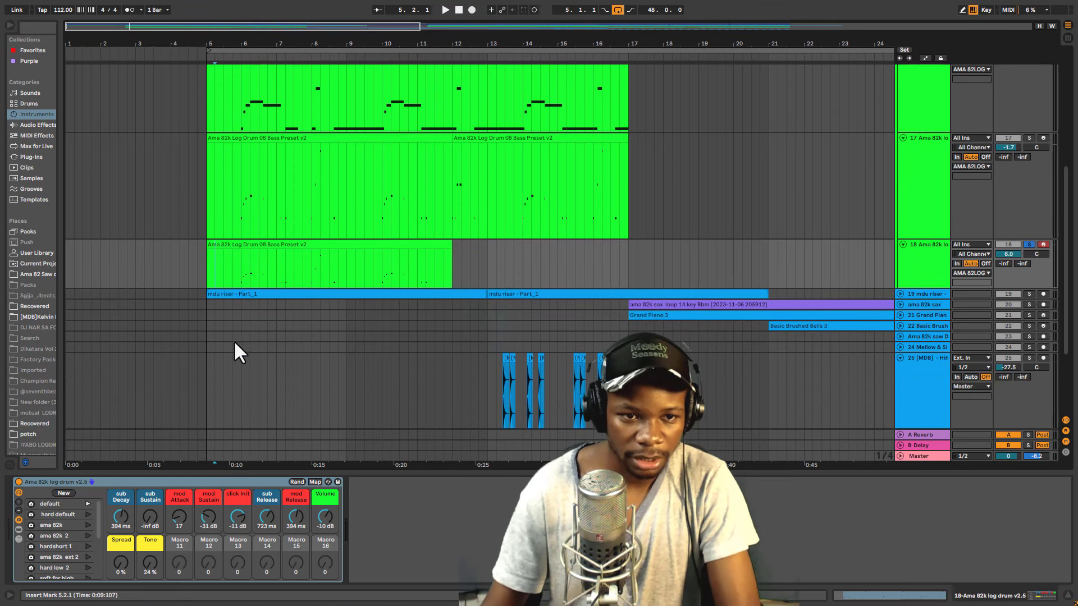
{"action": "left_click", "coordinate": [240, 264]}
{"action": "key", "text": "space"}
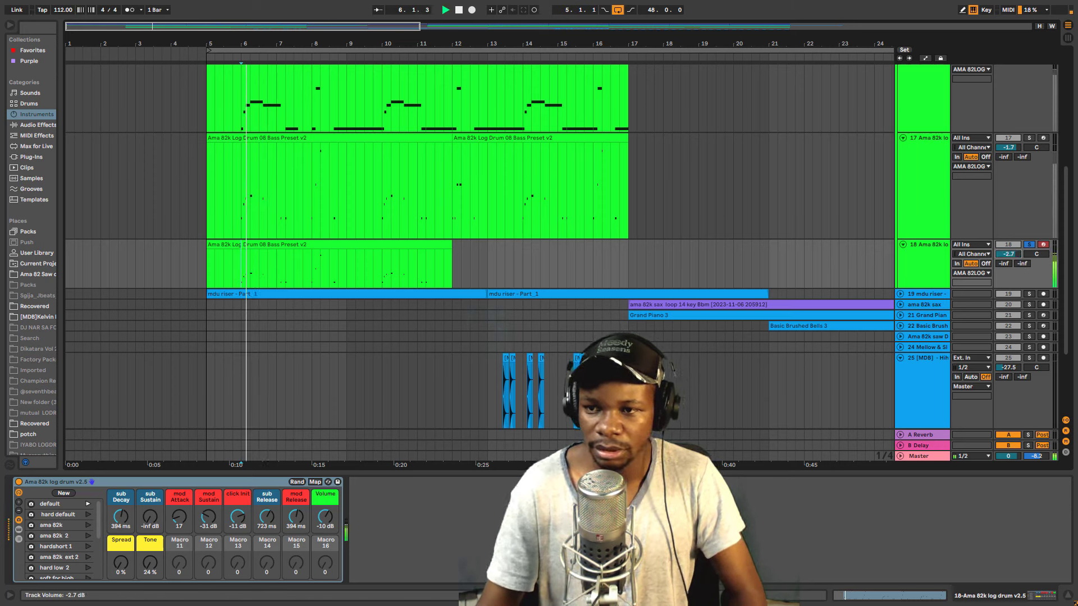
Compare the two log drum sounds by alternating solo between tracks 17 and 18 while playing from bar 6
{"action": "left_click", "coordinate": [1030, 138]}
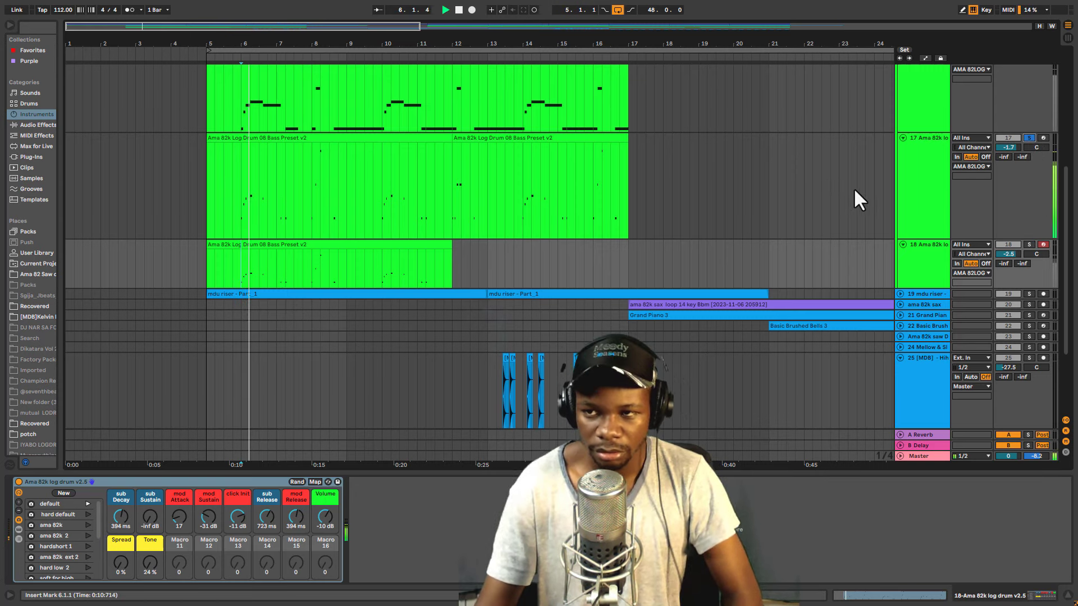
{"action": "left_click", "coordinate": [1028, 245]}
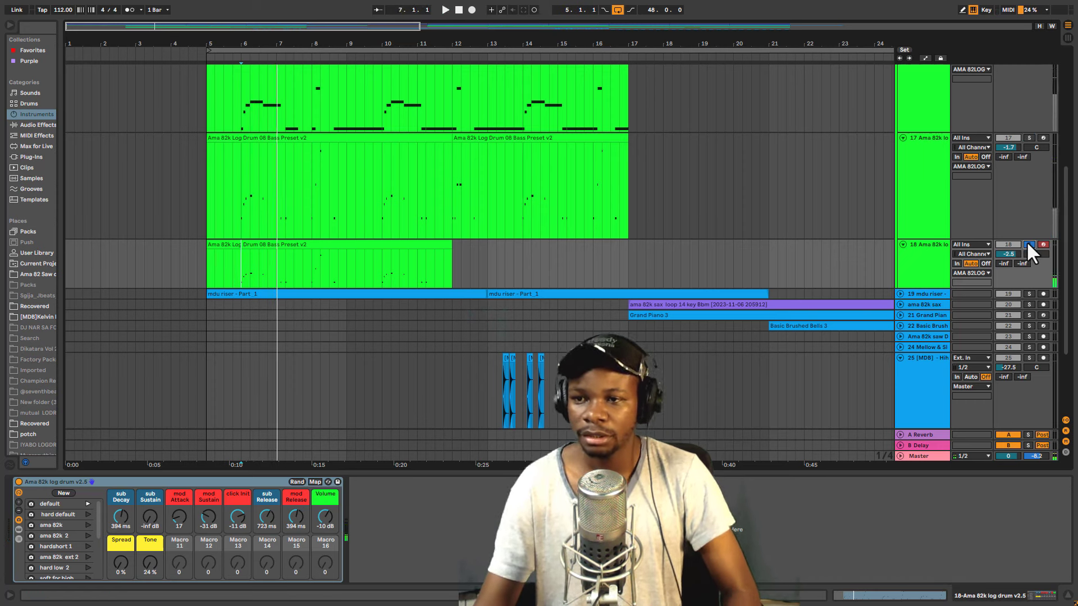
{"action": "key", "text": "space"}
{"action": "key", "text": "space"}
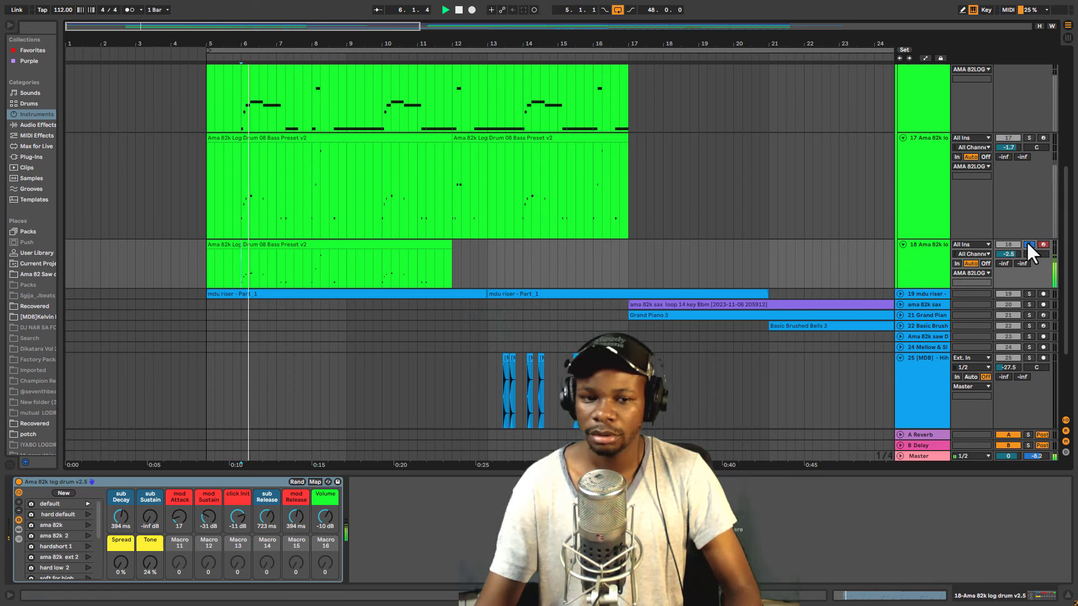
{"action": "left_click", "coordinate": [1029, 137]}
{"action": "key", "text": "space"}
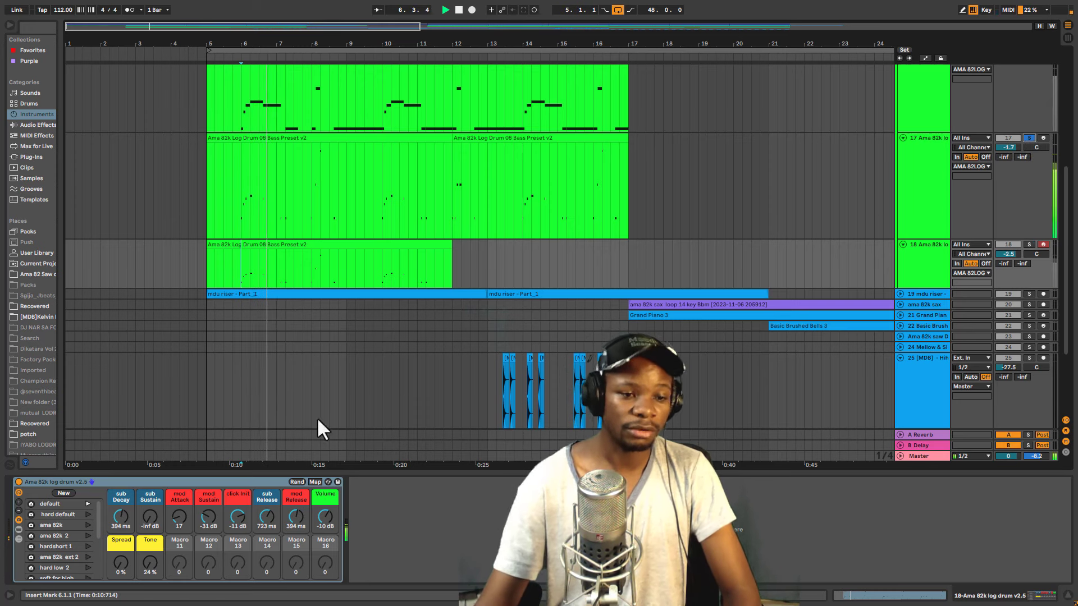
Stop playback and survey the clip layout of log drum tracks 14 to 18 across the whole arrangement
{"action": "left_click", "coordinate": [940, 175]}
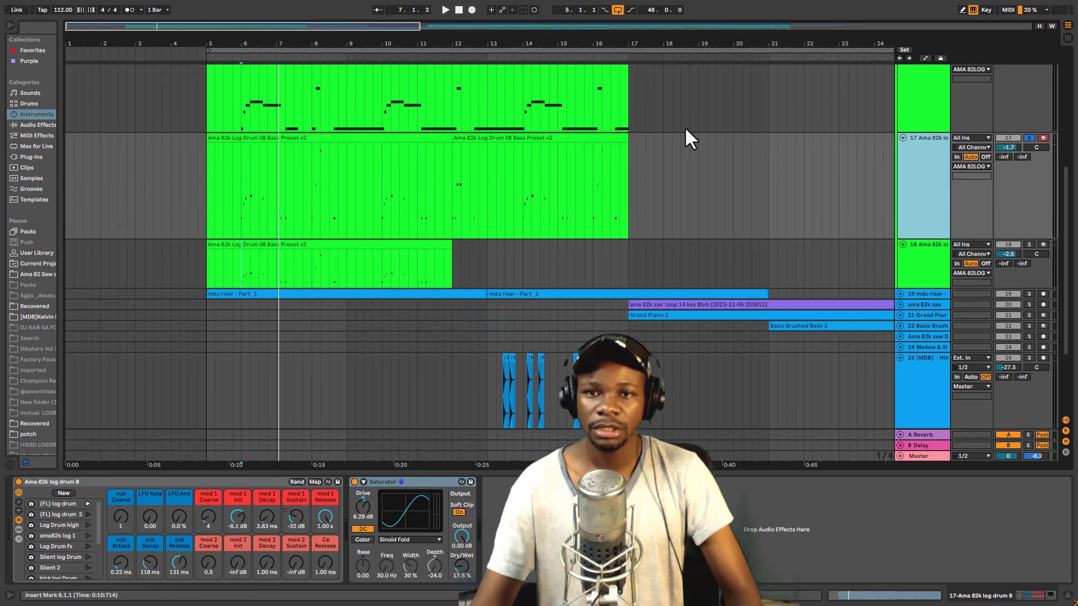
{"action": "left_click_drag", "start_coordinate": [705, 42], "coordinate": [705, 6]}
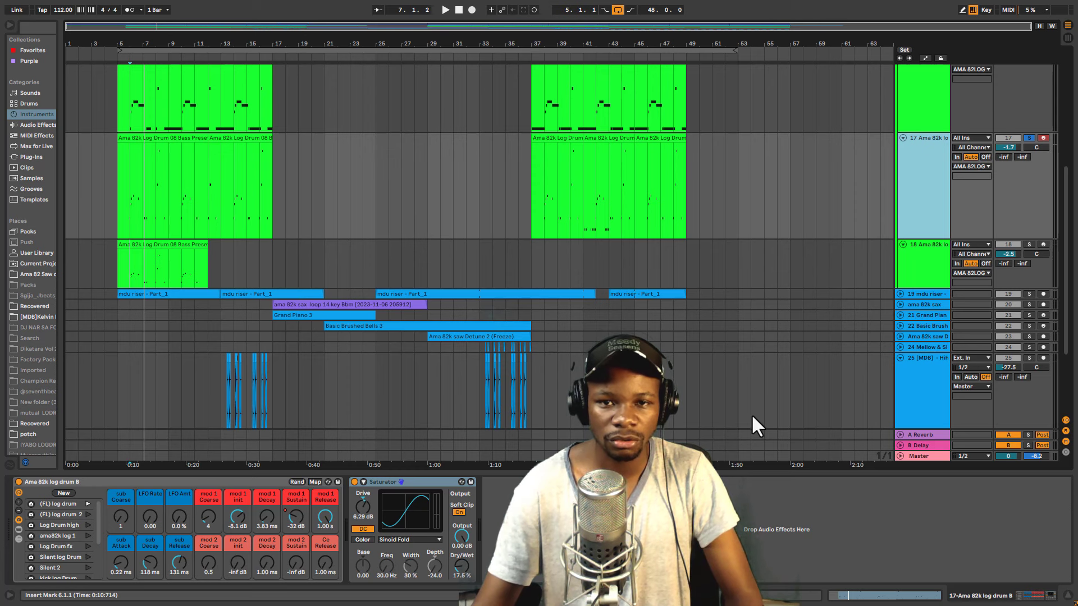
{"action": "scroll", "coordinate": [505, 208], "scroll_direction": "up", "scroll_amount": 5}
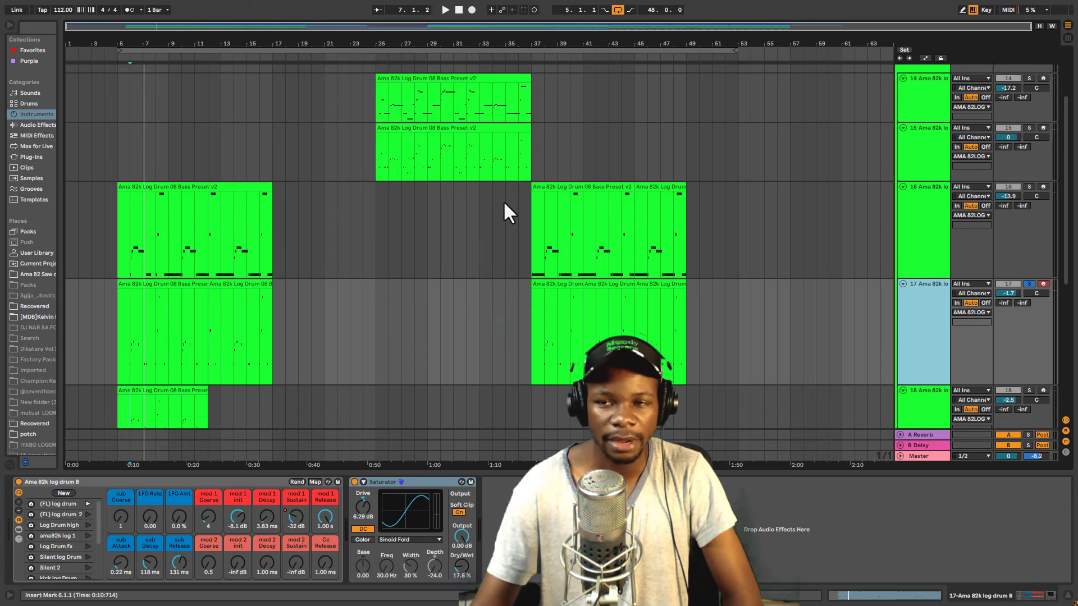
{"action": "scroll", "coordinate": [506, 212], "scroll_direction": "up", "scroll_amount": 1}
{"action": "scroll", "coordinate": [392, 312], "scroll_direction": "down", "scroll_amount": 5}
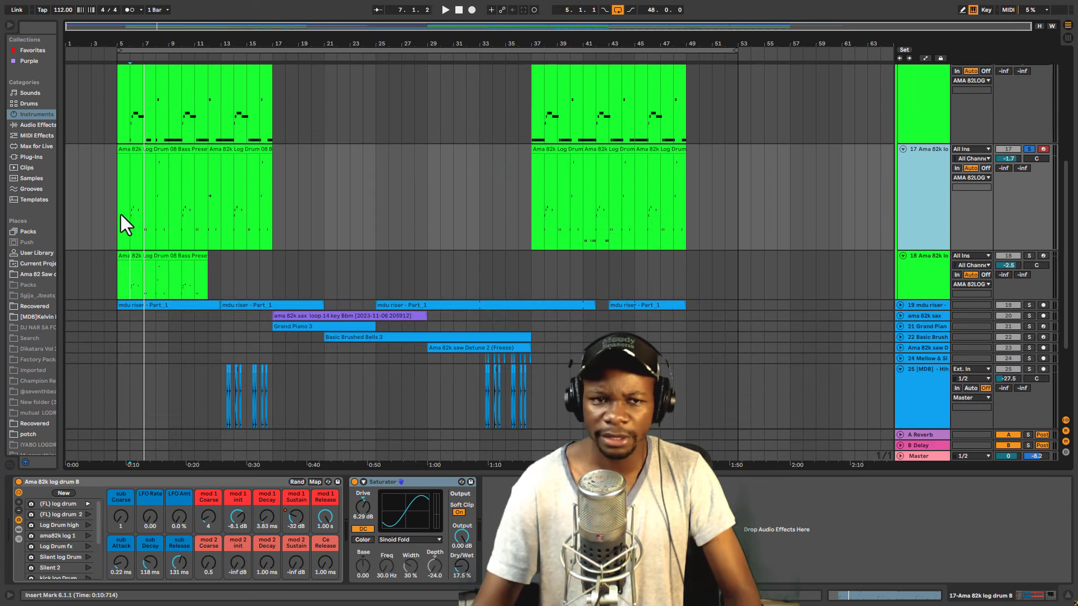
{"action": "scroll", "coordinate": [386, 149], "scroll_direction": "up", "scroll_amount": 4}
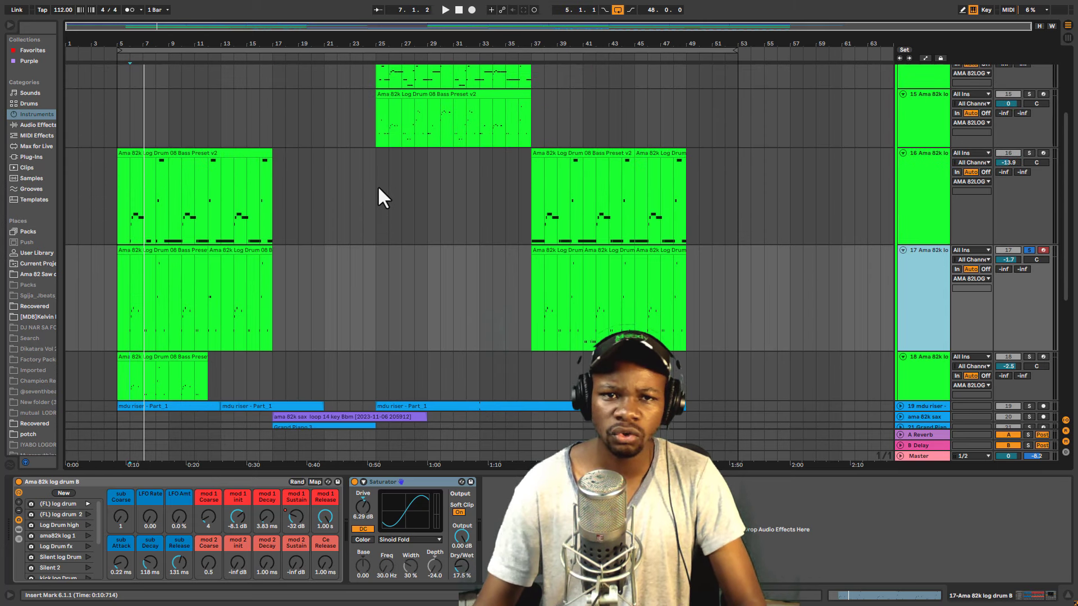
{"action": "left_click", "coordinate": [377, 197]}
{"action": "scroll", "coordinate": [312, 323], "scroll_direction": "up", "scroll_amount": 1}
{"action": "scroll", "coordinate": [298, 311], "scroll_direction": "down", "scroll_amount": 4}
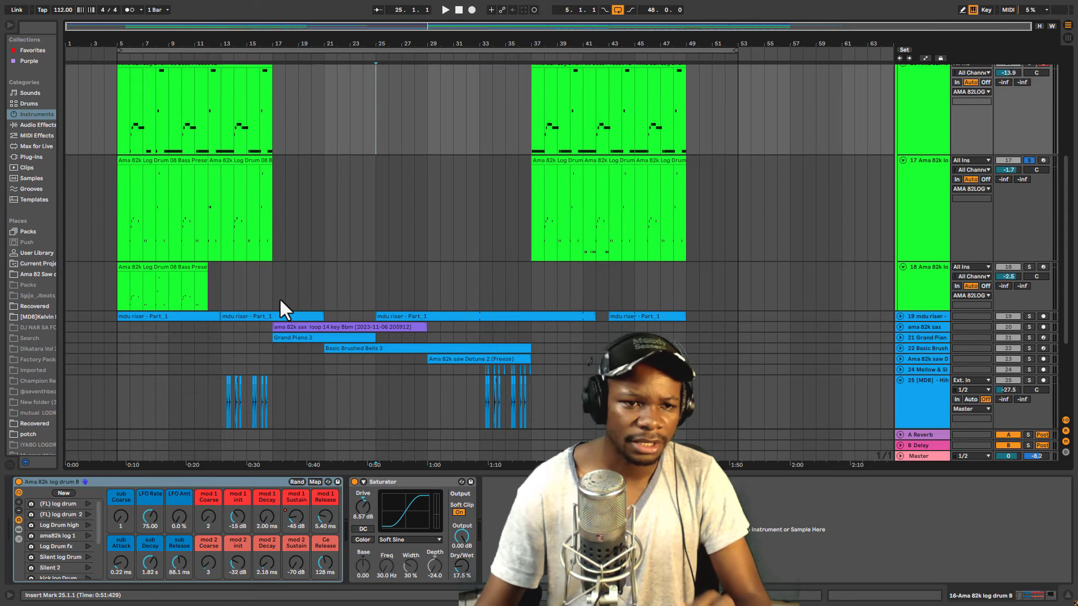
Compare the instrument settings of tracks 18 and 17, and fold track 18
{"action": "left_click_drag", "start_coordinate": [279, 297], "coordinate": [41, 274]}
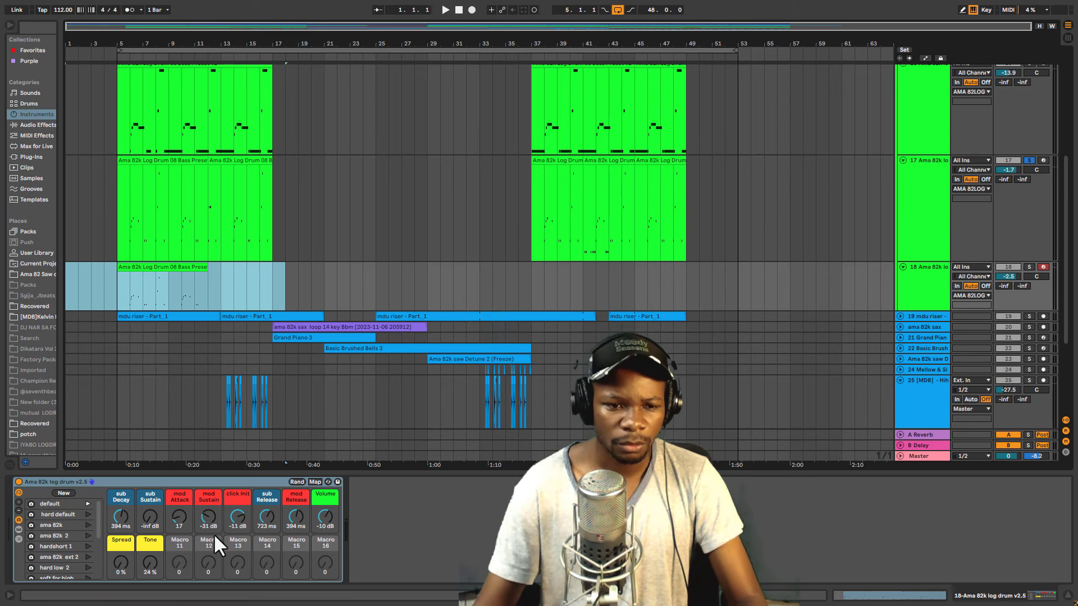
{"action": "key", "text": "Up"}
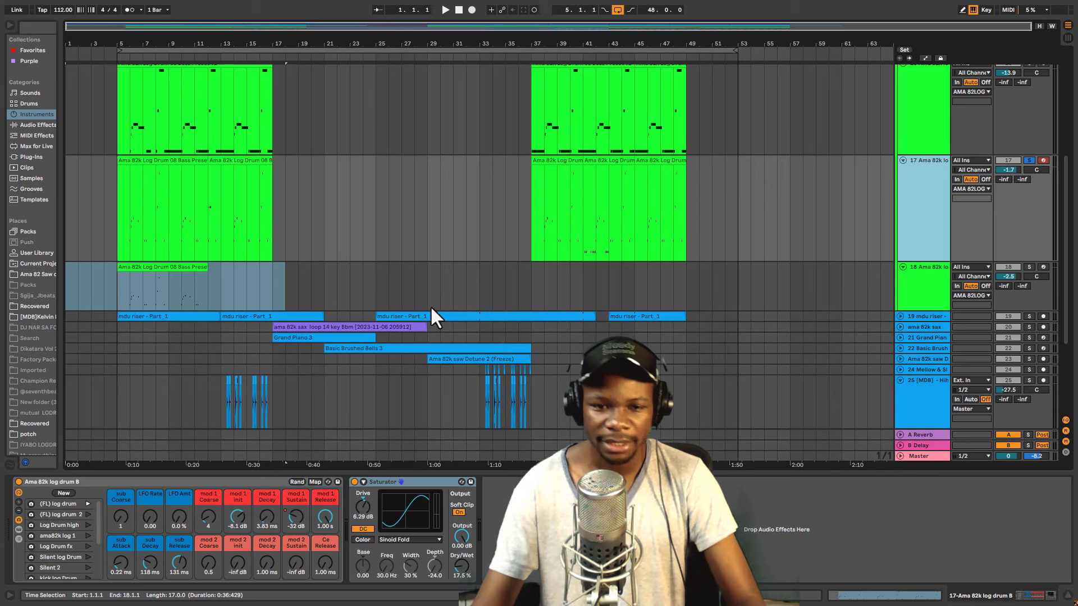
{"action": "scroll", "coordinate": [297, 265], "scroll_direction": "up", "scroll_amount": 4}
{"action": "scroll", "coordinate": [265, 340], "scroll_direction": "down", "scroll_amount": 3}
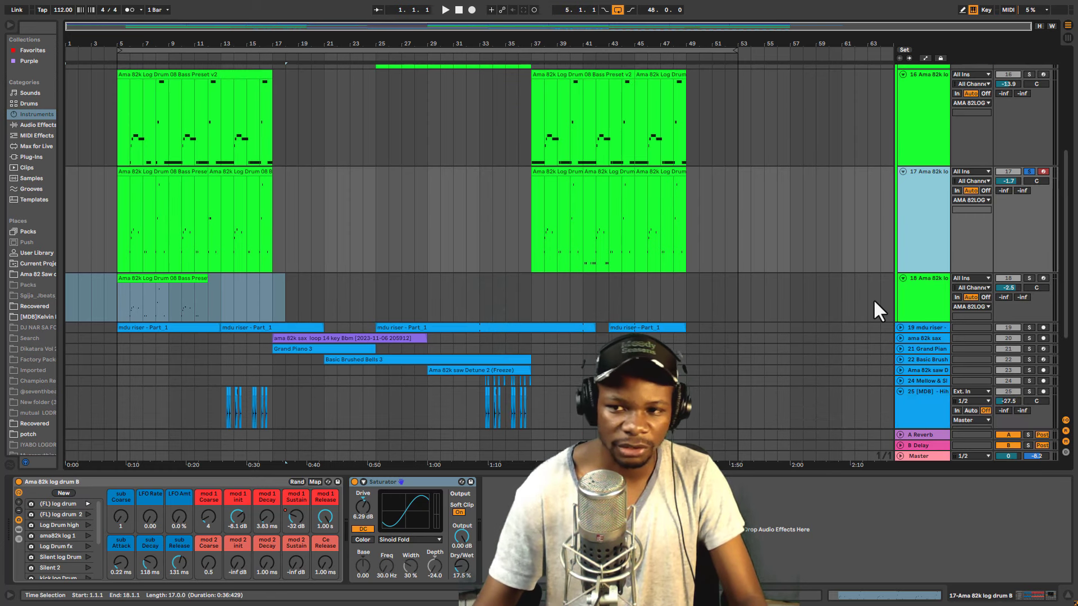
{"action": "left_click", "coordinate": [902, 279]}
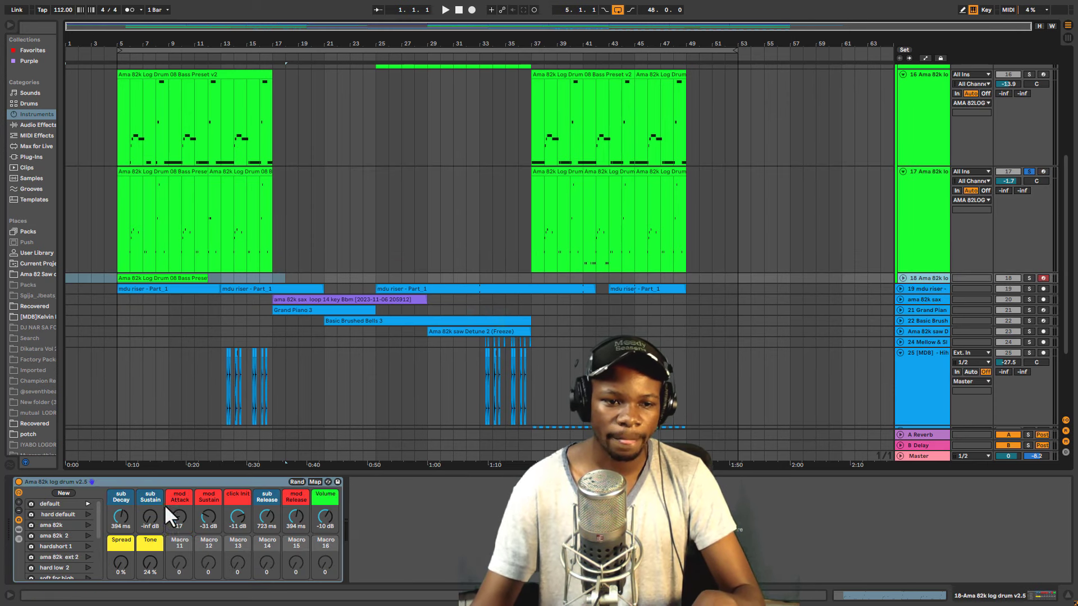
{"action": "scroll", "coordinate": [283, 264], "scroll_direction": "down", "scroll_amount": 2}
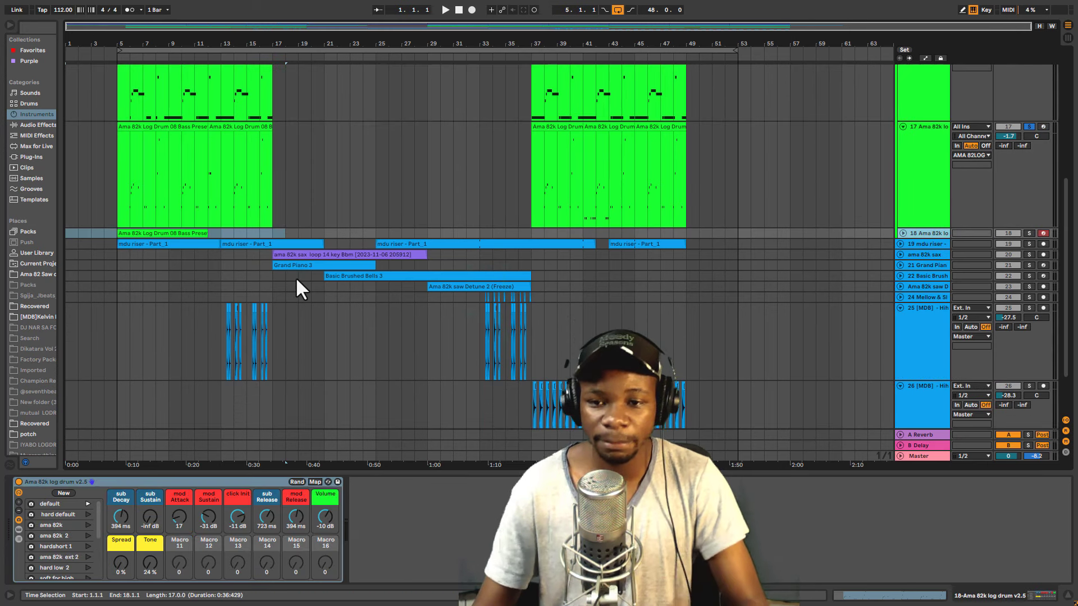
{"action": "scroll", "coordinate": [156, 160], "scroll_direction": "up", "scroll_amount": 2}
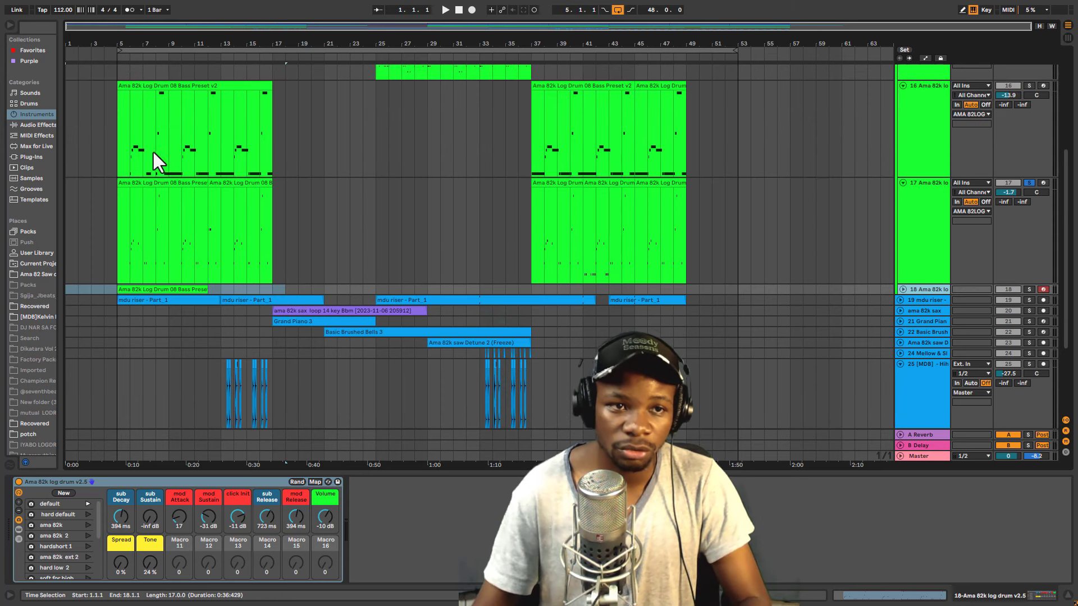
Turn off solo on track 17 and deactivate track 18 so the full mix excludes the duplicate log drum
{"action": "left_click", "coordinate": [94, 52]}
{"action": "left_click", "coordinate": [116, 151]}
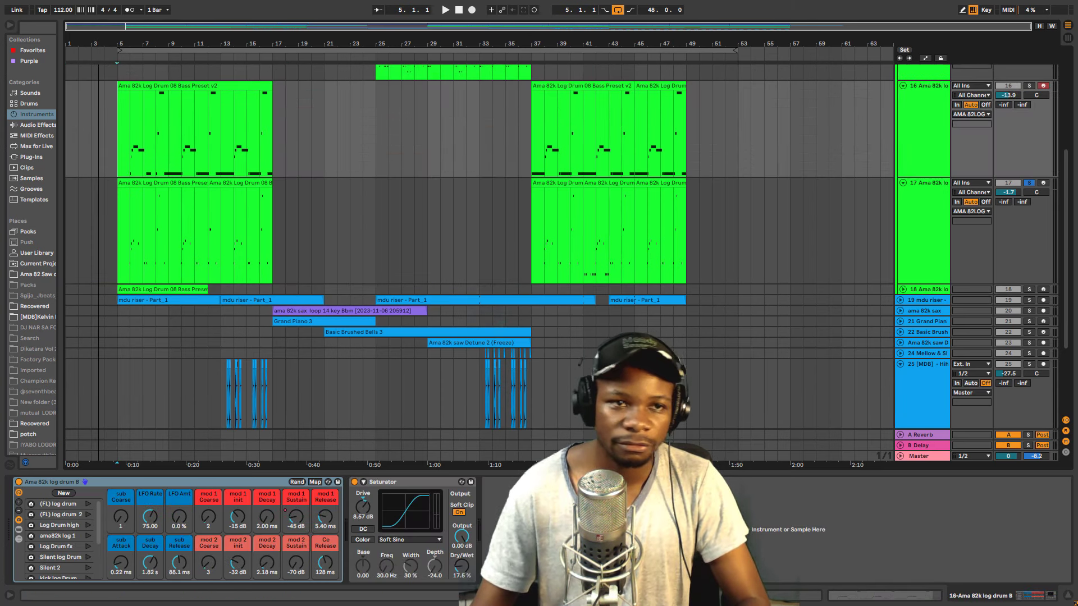
{"action": "scroll", "coordinate": [115, 151], "scroll_direction": "up", "scroll_amount": 2}
{"action": "scroll", "coordinate": [230, 290], "scroll_direction": "up", "scroll_amount": 1}
{"action": "scroll", "coordinate": [229, 288], "scroll_direction": "up", "scroll_amount": 1}
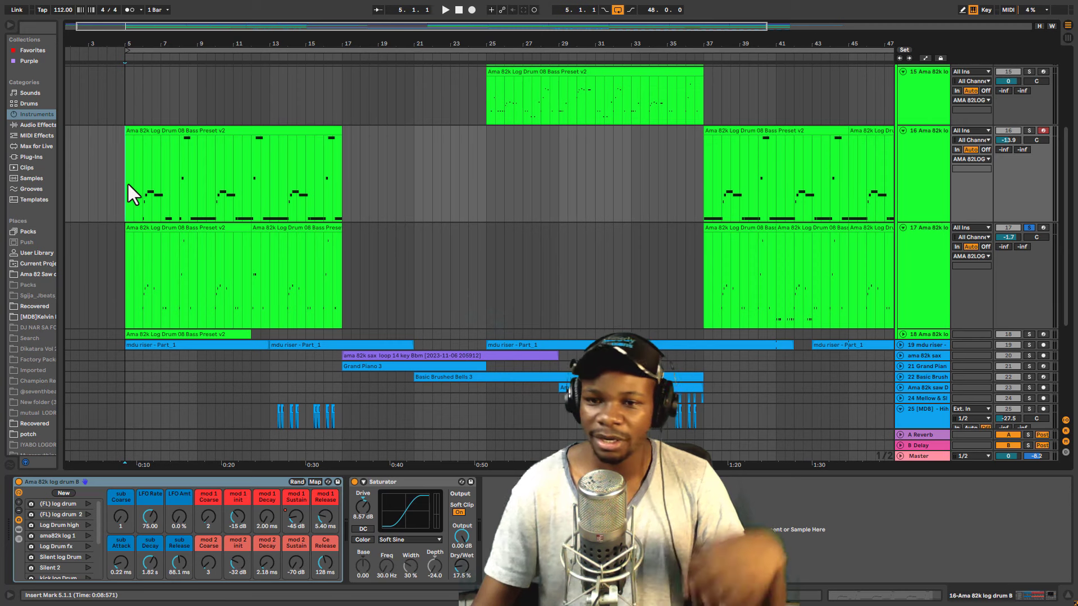
{"action": "scroll", "coordinate": [449, 233], "scroll_direction": "up", "scroll_amount": 2}
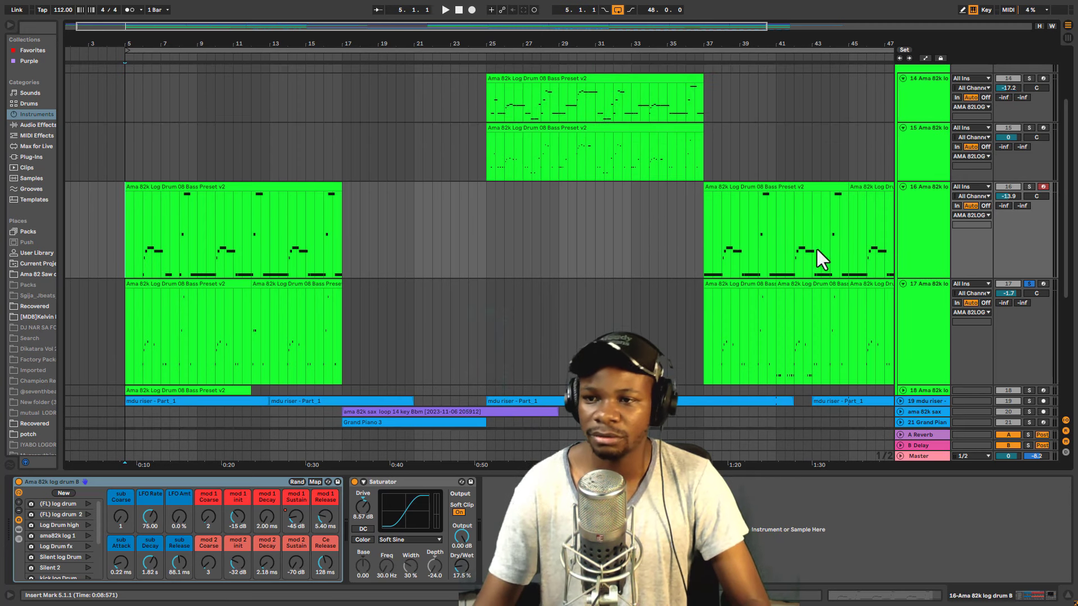
{"action": "left_click", "coordinate": [1029, 283]}
{"action": "scroll", "coordinate": [915, 284], "scroll_direction": "down", "scroll_amount": 2}
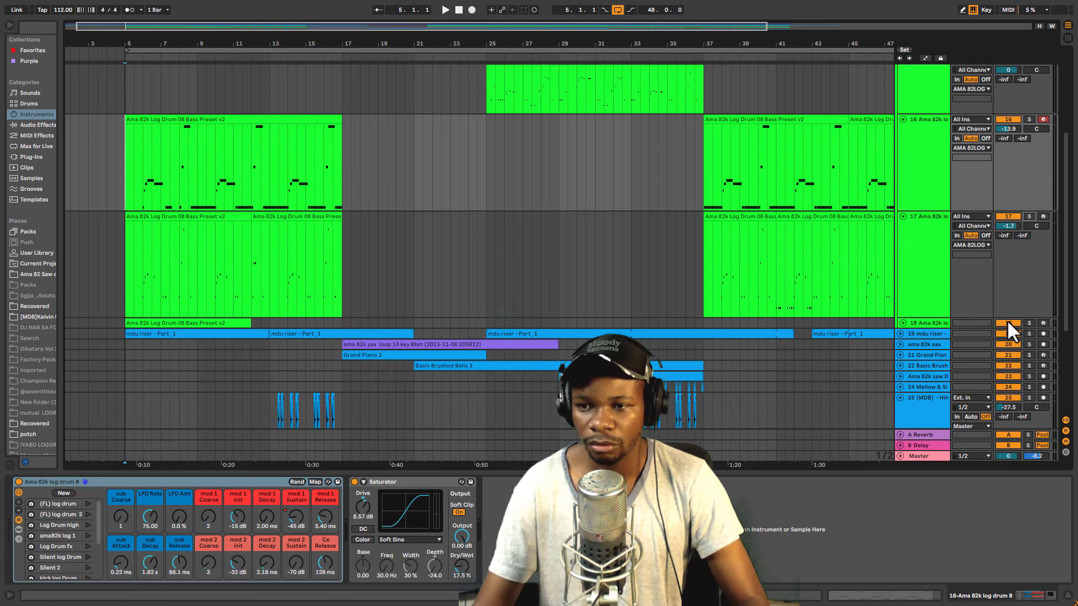
{"action": "left_click", "coordinate": [1008, 324]}
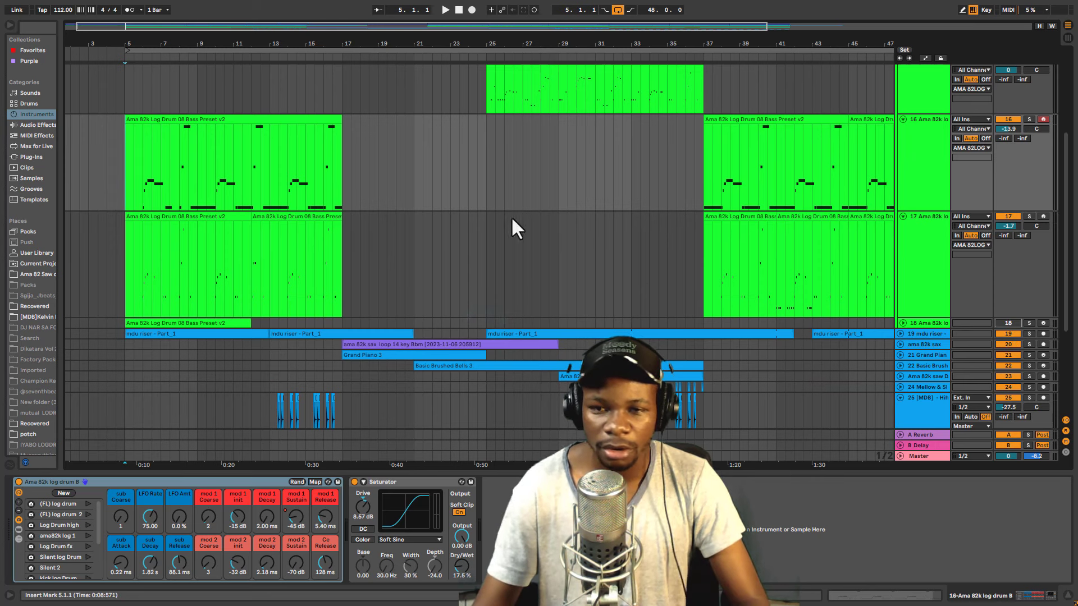
Play the full mix from bar 4 and compare track 16 with its Saturator bypassed and active
{"action": "left_click", "coordinate": [105, 145]}
{"action": "key", "text": "space"}
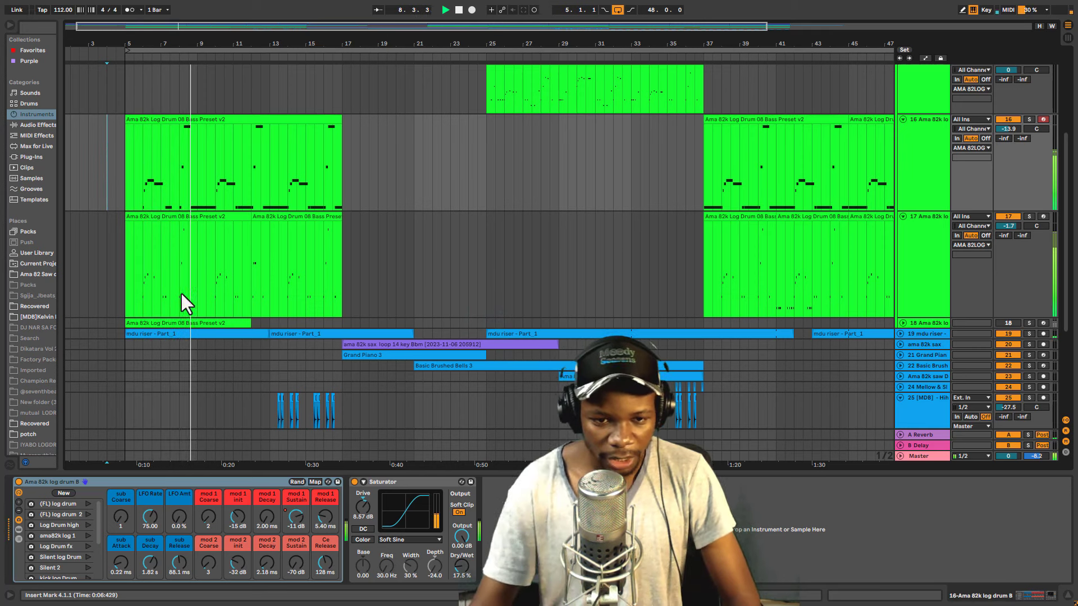
{"action": "left_click", "coordinate": [354, 481]}
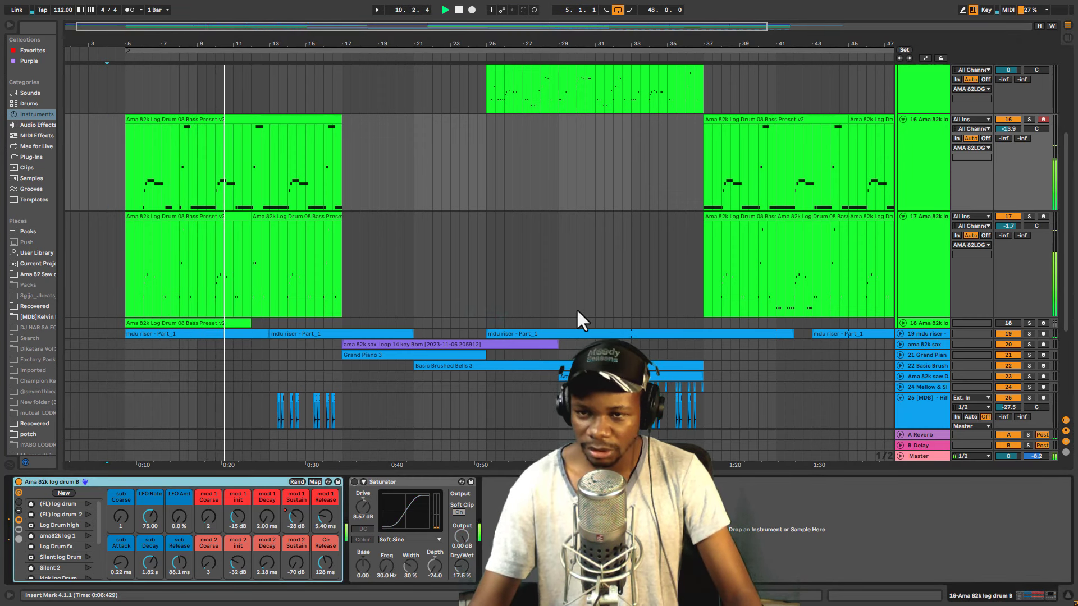
{"action": "left_click", "coordinate": [354, 482]}
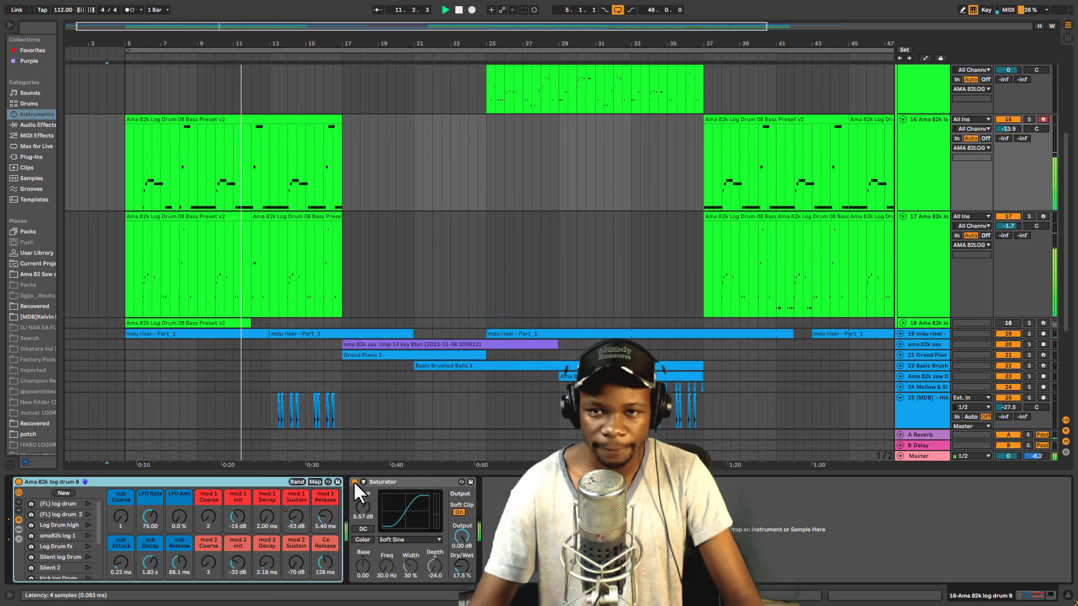
Turn off the Saturator on track 17 and the one on the AMA 82LOG DRUMS group during playback
{"action": "left_click", "coordinate": [922, 257]}
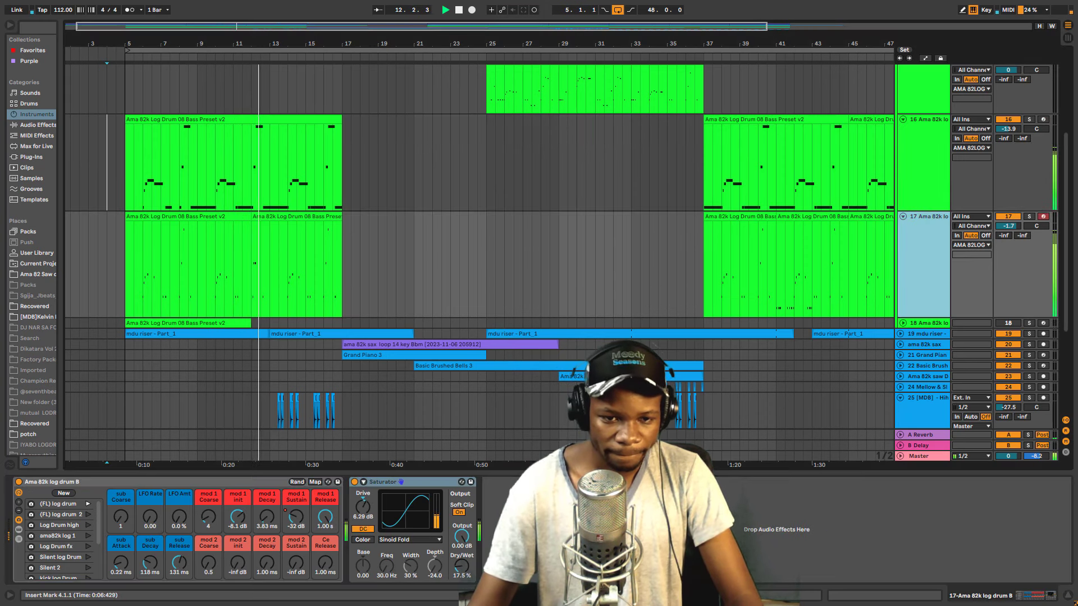
{"action": "left_click", "coordinate": [353, 482]}
{"action": "scroll", "coordinate": [842, 146], "scroll_direction": "up", "scroll_amount": 4}
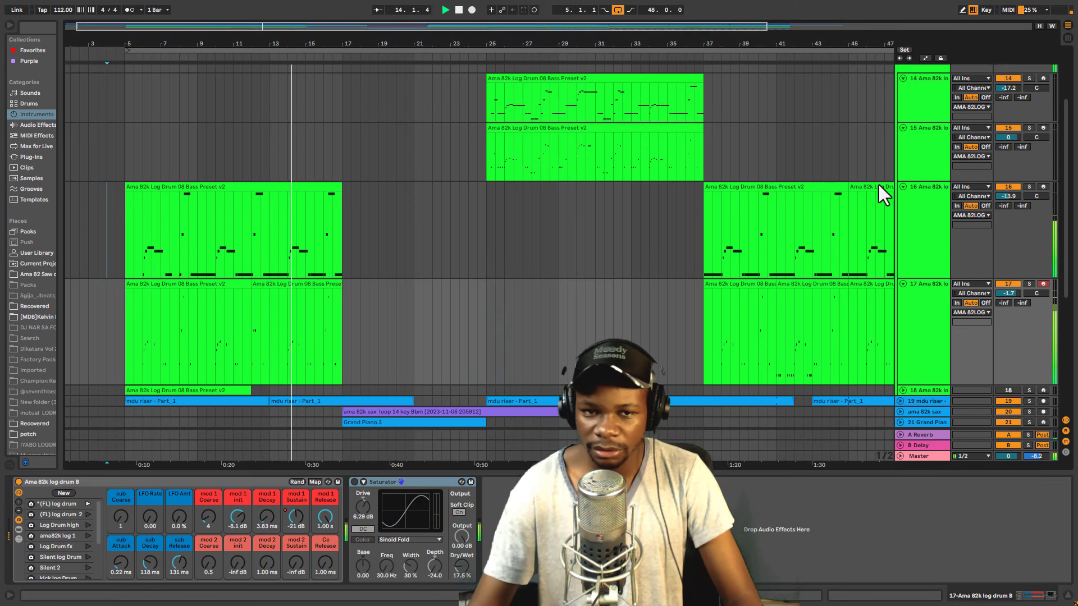
{"action": "left_click", "coordinate": [928, 89]}
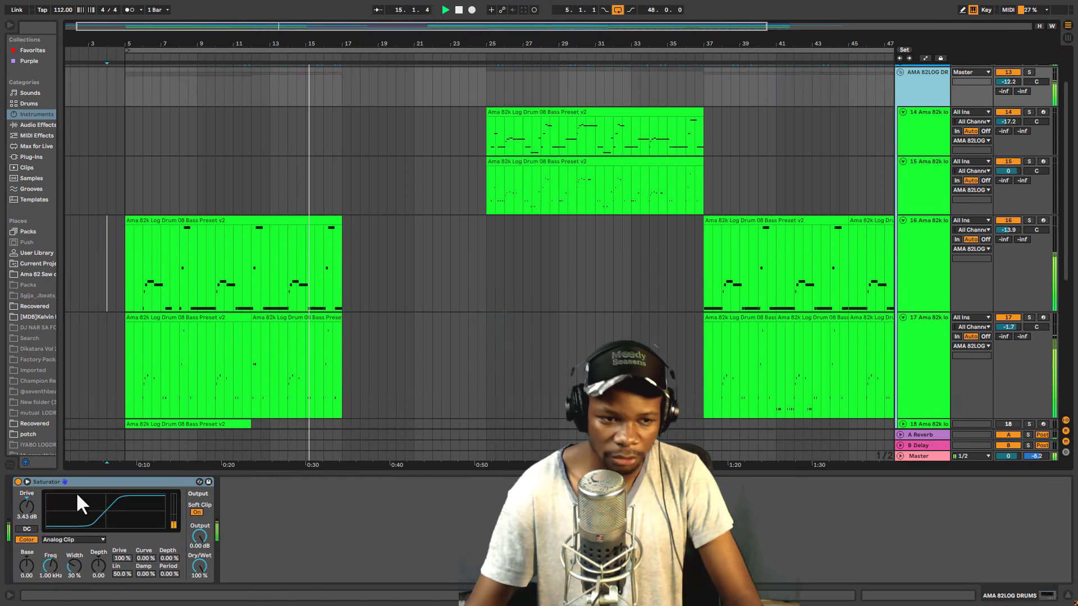
{"action": "left_click", "coordinate": [17, 483]}
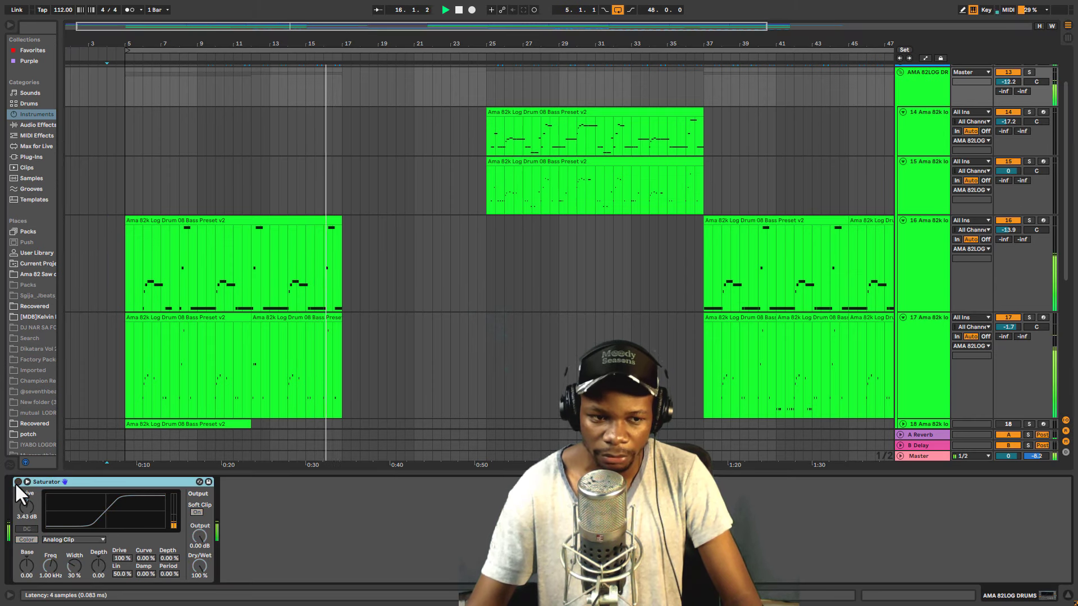
Play from bar 10 on track 17 and look through its log drum 8 variations down to Sub 2
{"action": "left_click", "coordinate": [215, 362]}
{"action": "left_click", "coordinate": [214, 360]}
{"action": "key", "text": "space"}
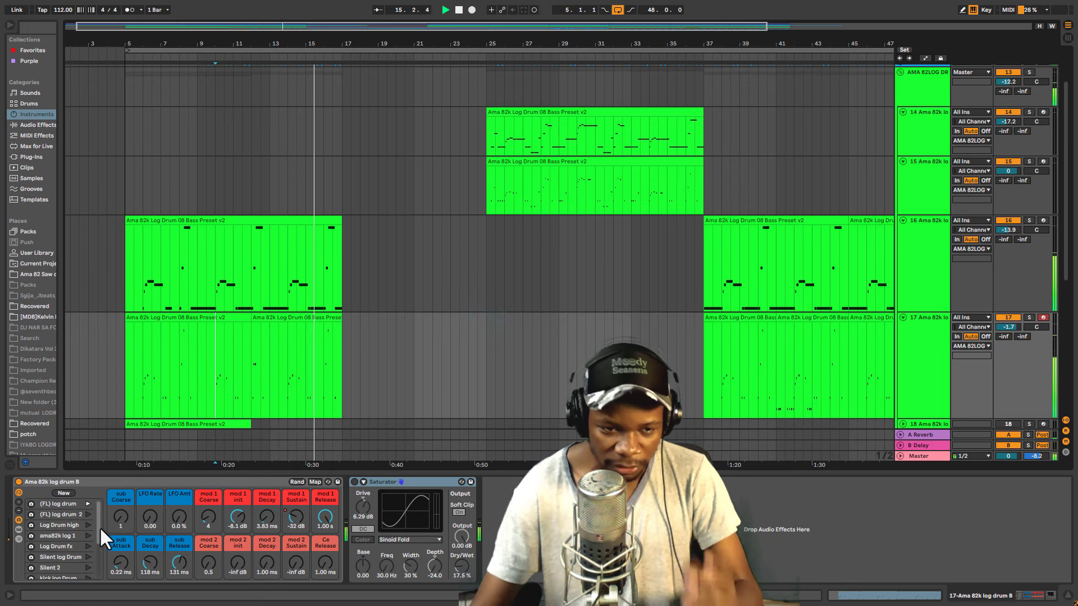
{"action": "scroll", "coordinate": [100, 527], "scroll_direction": "down", "scroll_amount": 4}
{"action": "scroll", "coordinate": [305, 376], "scroll_direction": "down", "scroll_amount": 4}
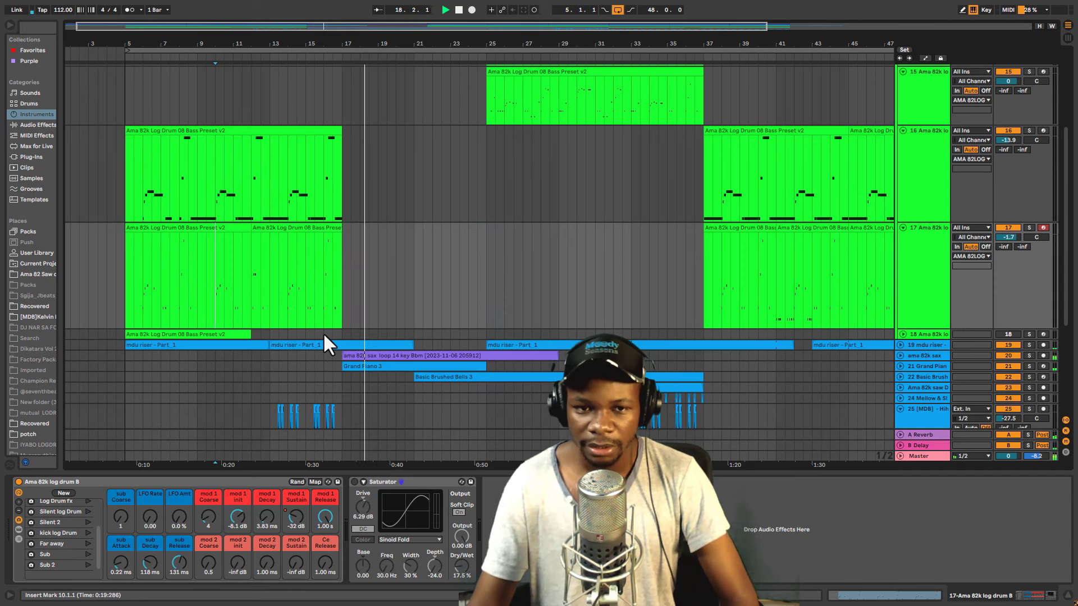
Fold log drum tracks 16 and 17
{"action": "scroll", "coordinate": [578, 264], "scroll_direction": "up", "scroll_amount": 2}
{"action": "scroll", "coordinate": [682, 241], "scroll_direction": "up", "scroll_amount": 2}
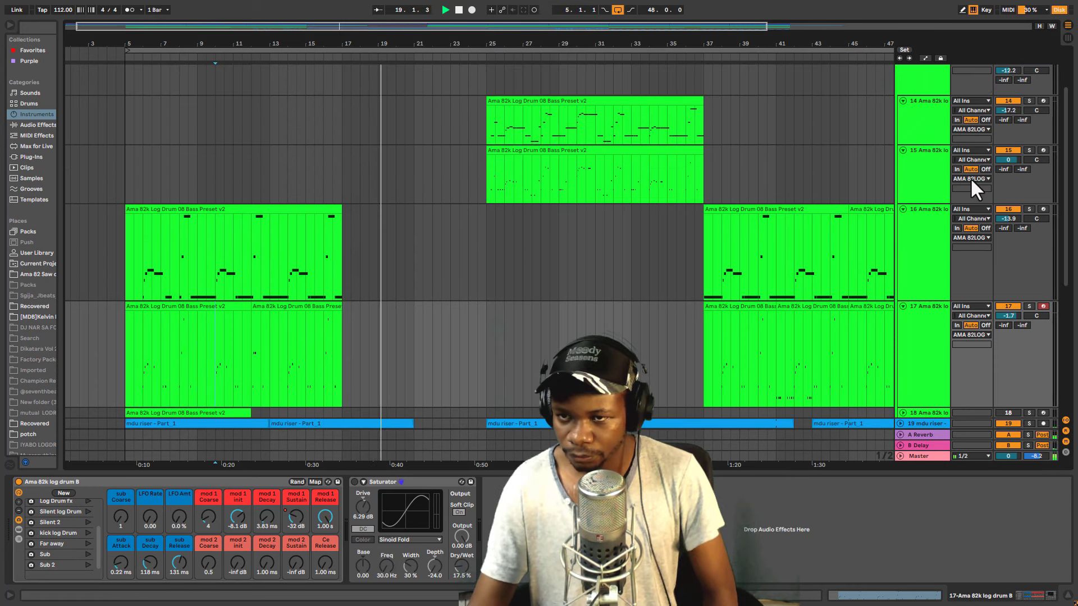
{"action": "left_click", "coordinate": [903, 209]}
{"action": "left_click", "coordinate": [903, 219]}
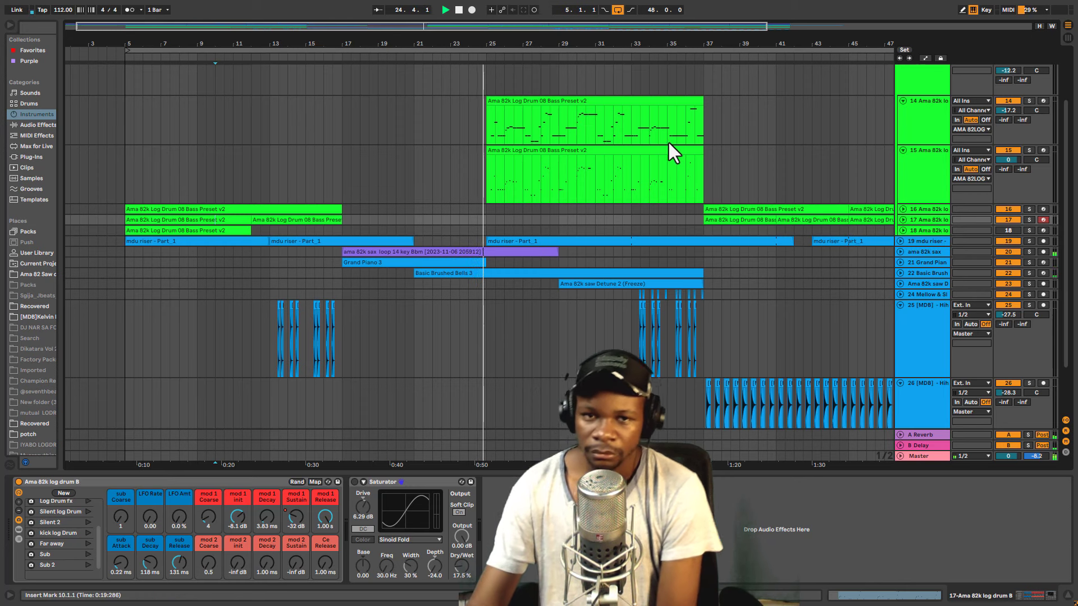
Check the devices on track 15, and turn the AMA 82LOG DRUMS group's Saturator back on
{"action": "left_click", "coordinate": [917, 151]}
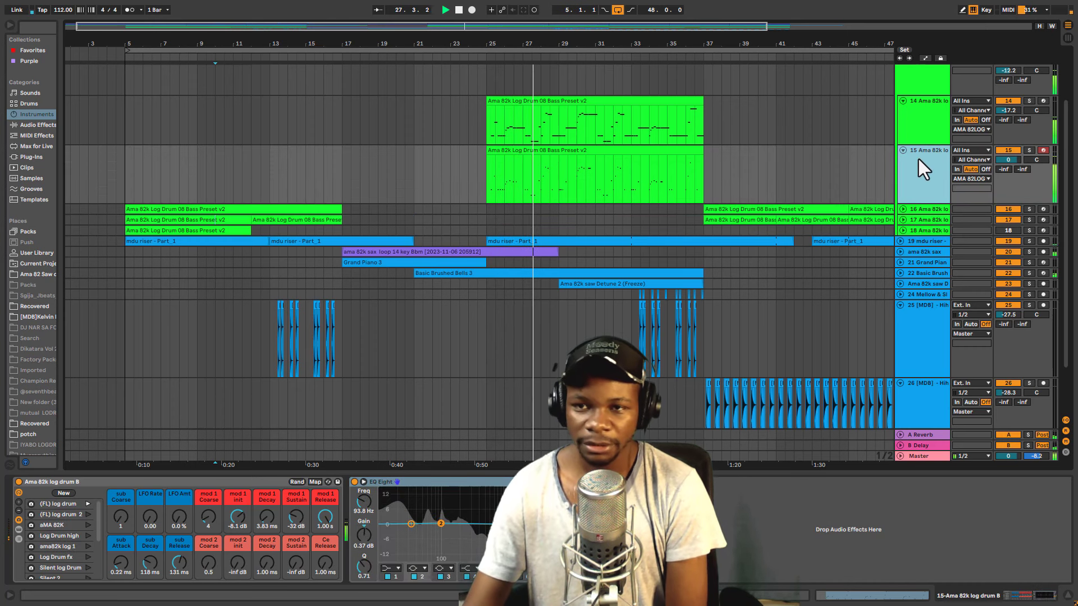
{"action": "scroll", "coordinate": [918, 162], "scroll_direction": "up", "scroll_amount": 3}
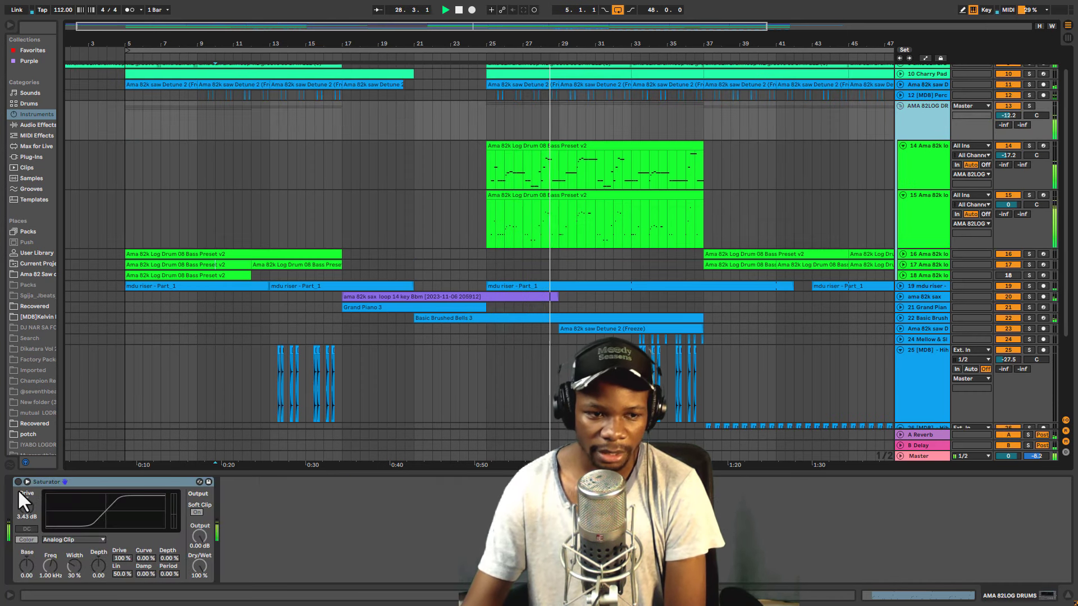
{"action": "left_click", "coordinate": [18, 482]}
Follow playback past bar 37 and unfold log drum tracks 17 and 16
{"action": "scroll", "coordinate": [877, 235], "scroll_direction": "down", "scroll_amount": 3}
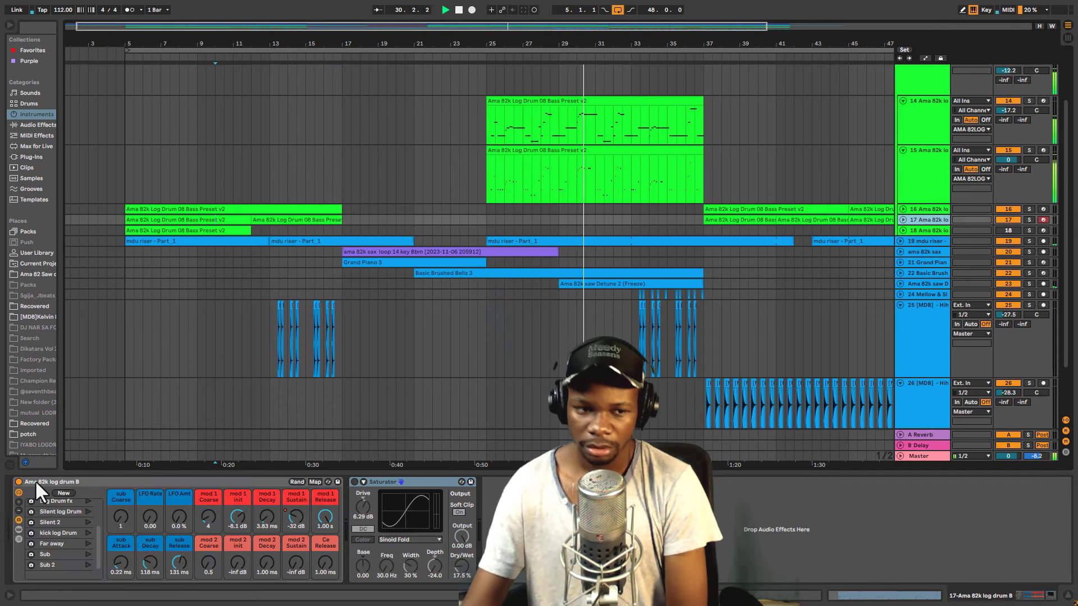
{"action": "scroll", "coordinate": [864, 164], "scroll_direction": "down", "scroll_amount": 3}
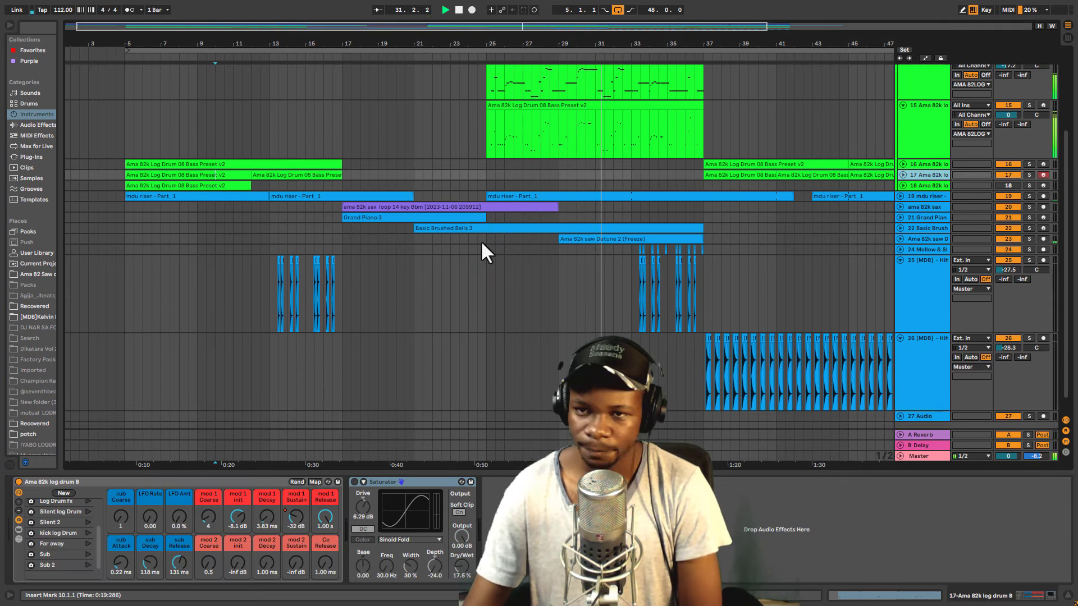
{"action": "left_click_drag", "start_coordinate": [697, 43], "coordinate": [575, 37]}
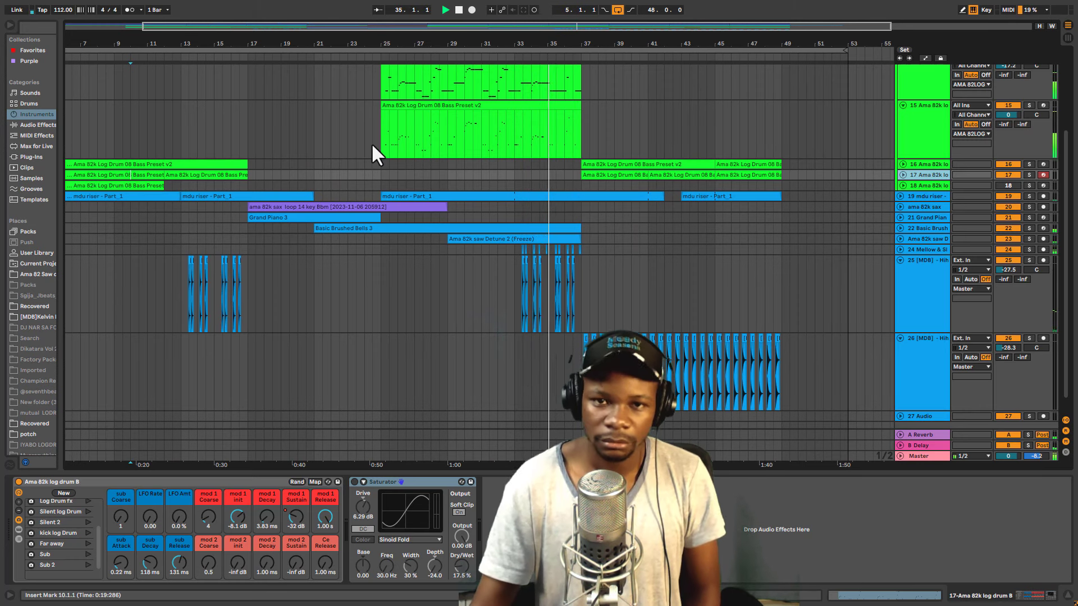
{"action": "scroll", "coordinate": [564, 166], "scroll_direction": "up", "scroll_amount": 3}
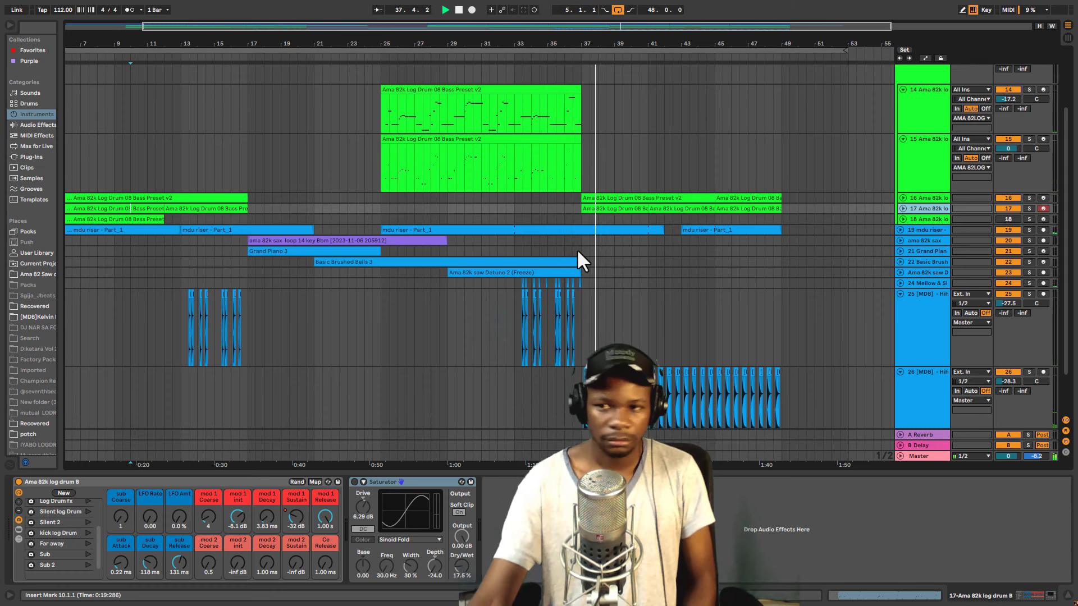
{"action": "left_click", "coordinate": [903, 209]}
{"action": "left_click", "coordinate": [903, 198]}
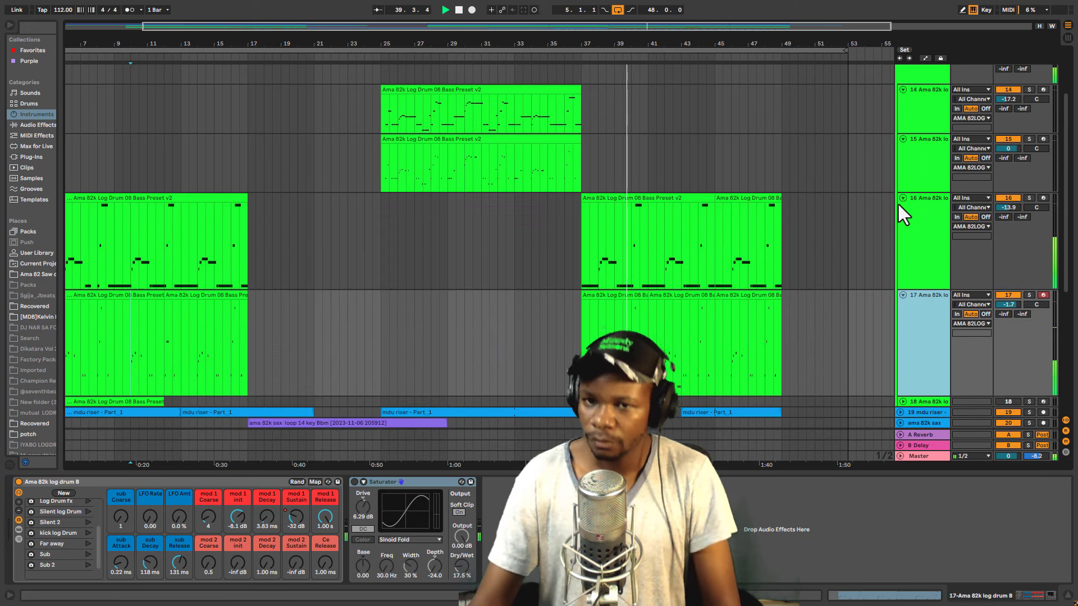
Unfold log drum track 18 and bring the arrangement from bar 1 to bar 49 into view during playback
{"action": "scroll", "coordinate": [898, 209], "scroll_direction": "down", "scroll_amount": 1}
{"action": "scroll", "coordinate": [176, 158], "scroll_direction": "down", "scroll_amount": 2}
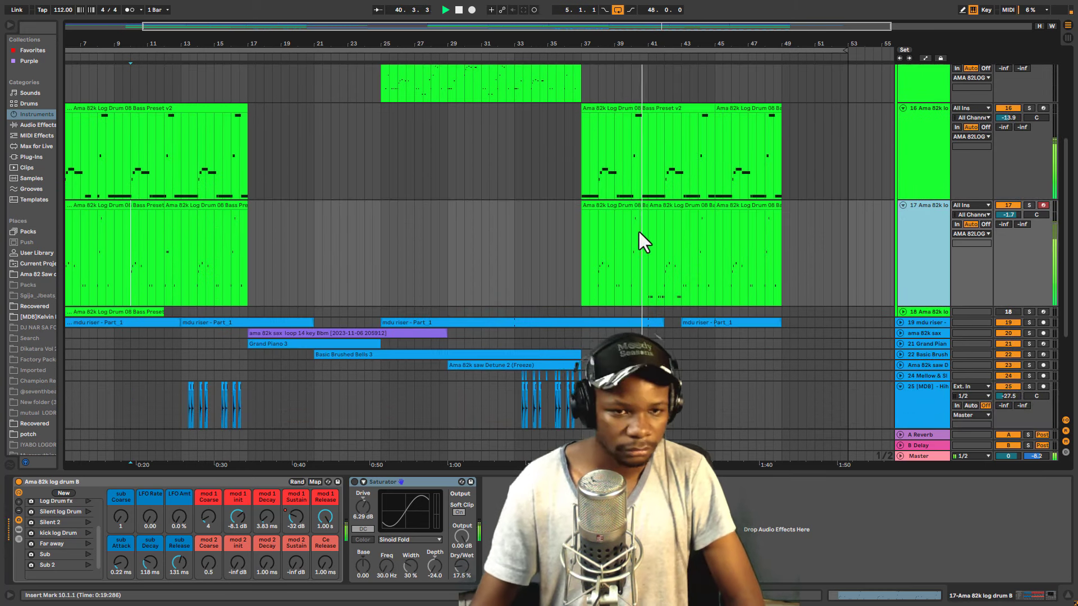
{"action": "scroll", "coordinate": [905, 287], "scroll_direction": "down", "scroll_amount": 2}
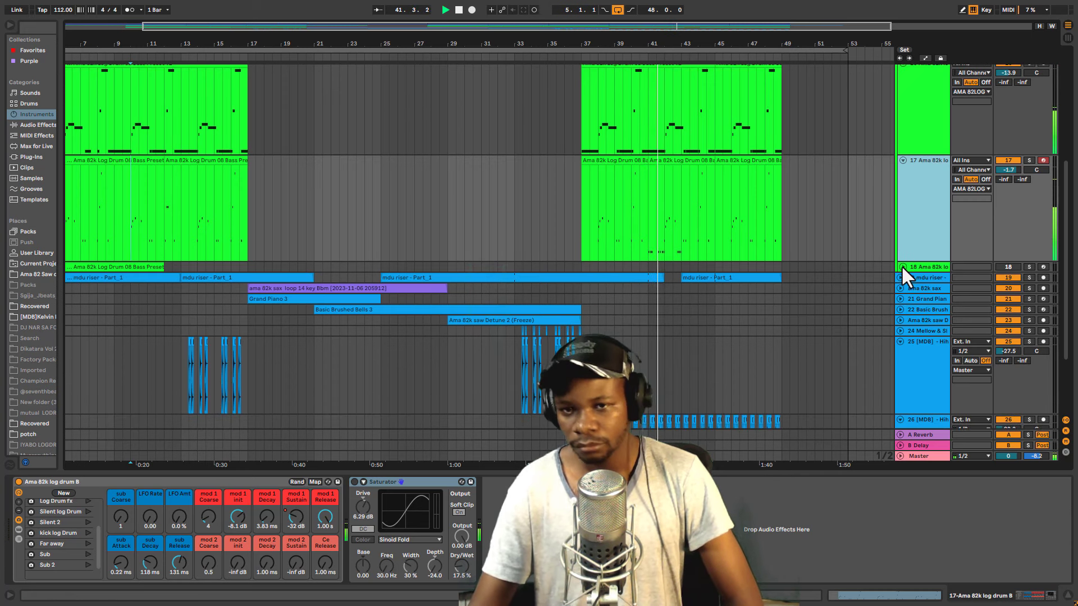
{"action": "left_click", "coordinate": [902, 266]}
{"action": "scroll", "coordinate": [611, 146], "scroll_direction": "up", "scroll_amount": 2}
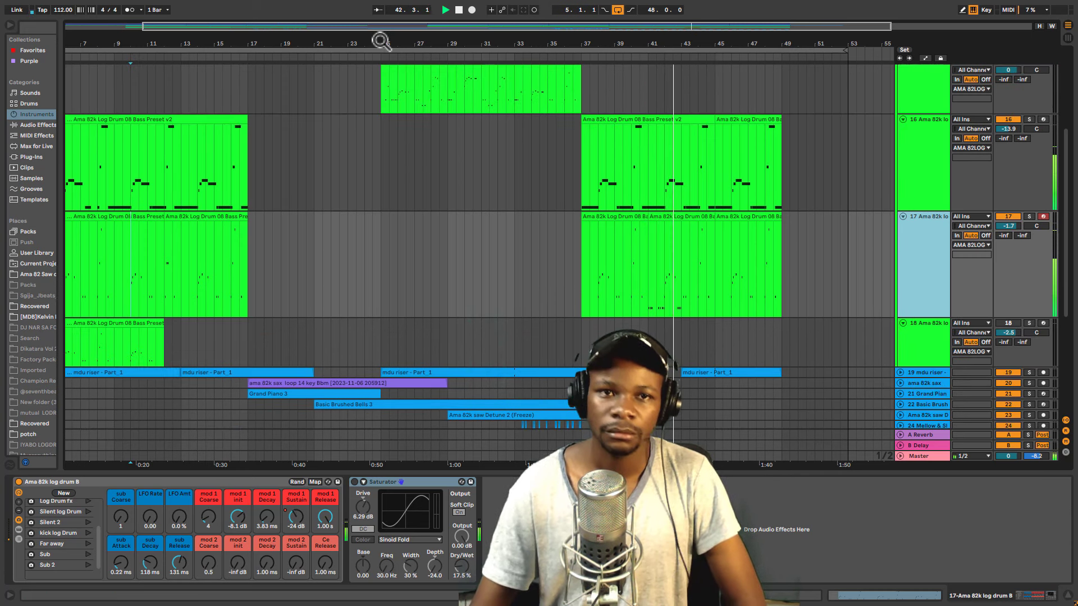
{"action": "left_click_drag", "start_coordinate": [381, 41], "coordinate": [466, 41]}
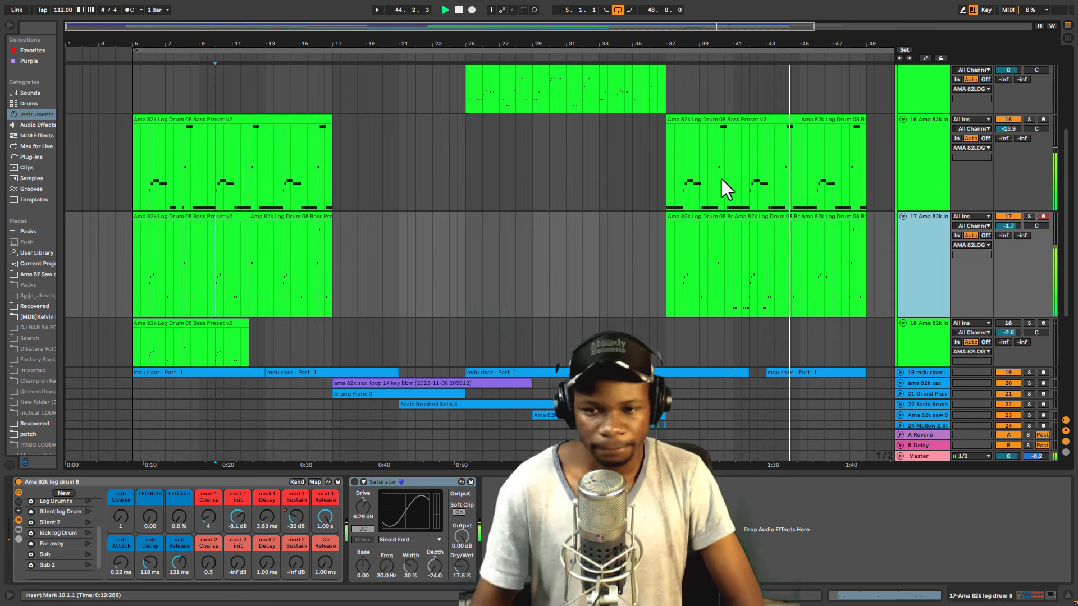
Turn on the Saturator on log drum track 17 and play the pattern from bar 37
{"action": "left_click", "coordinate": [464, 242]}
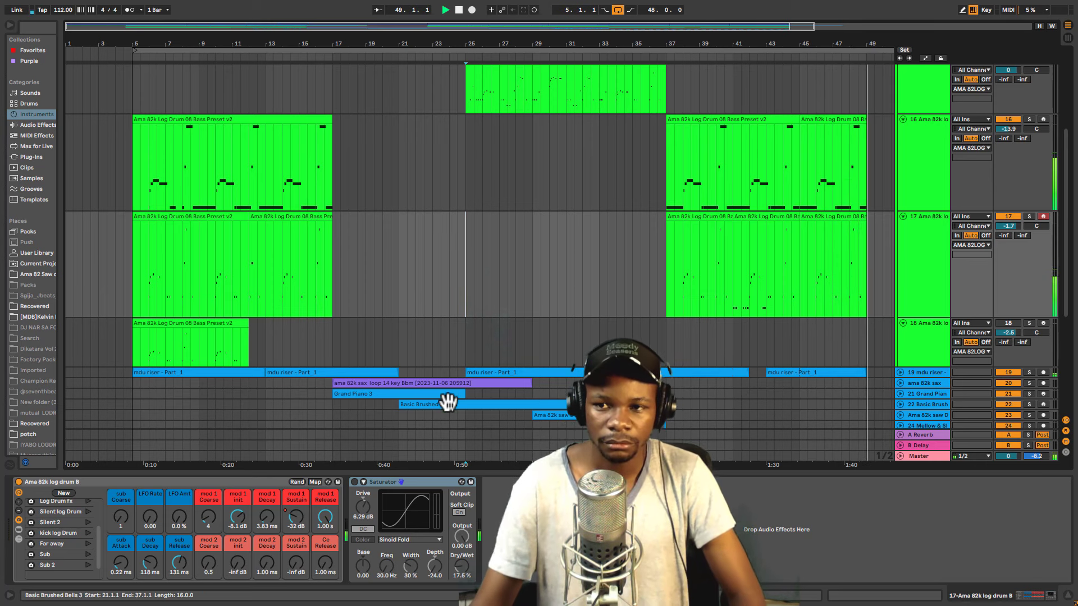
{"action": "left_click", "coordinate": [670, 267]}
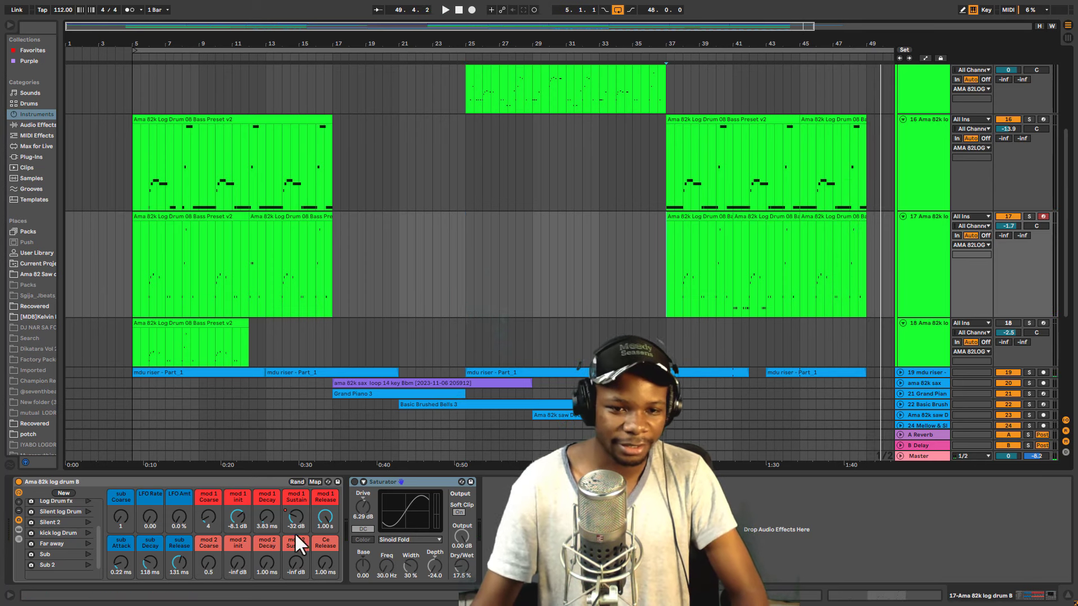
{"action": "left_click", "coordinate": [354, 482]}
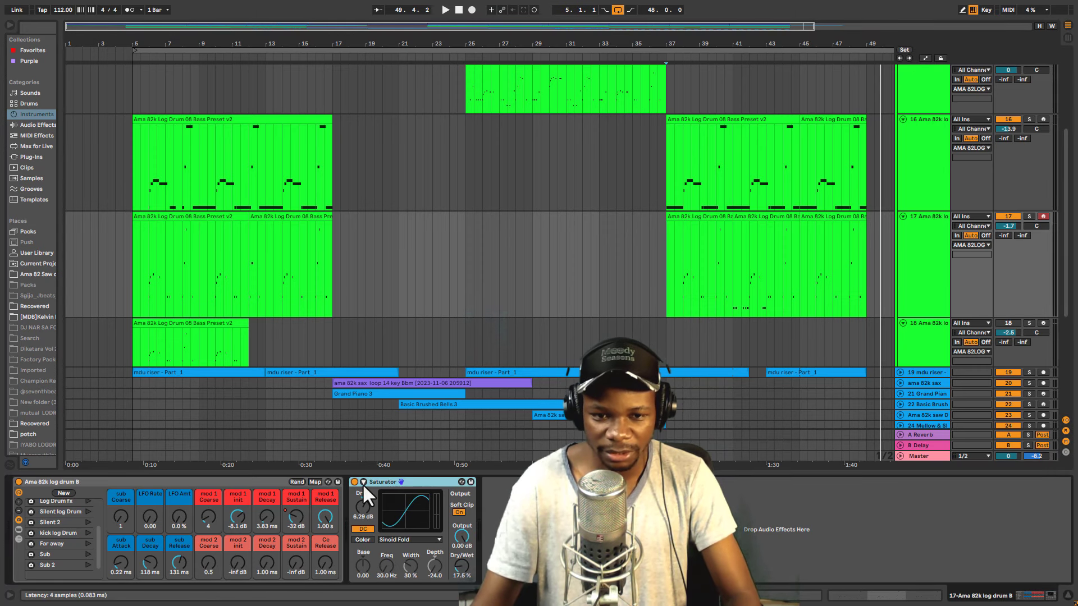
{"action": "key", "text": "space"}
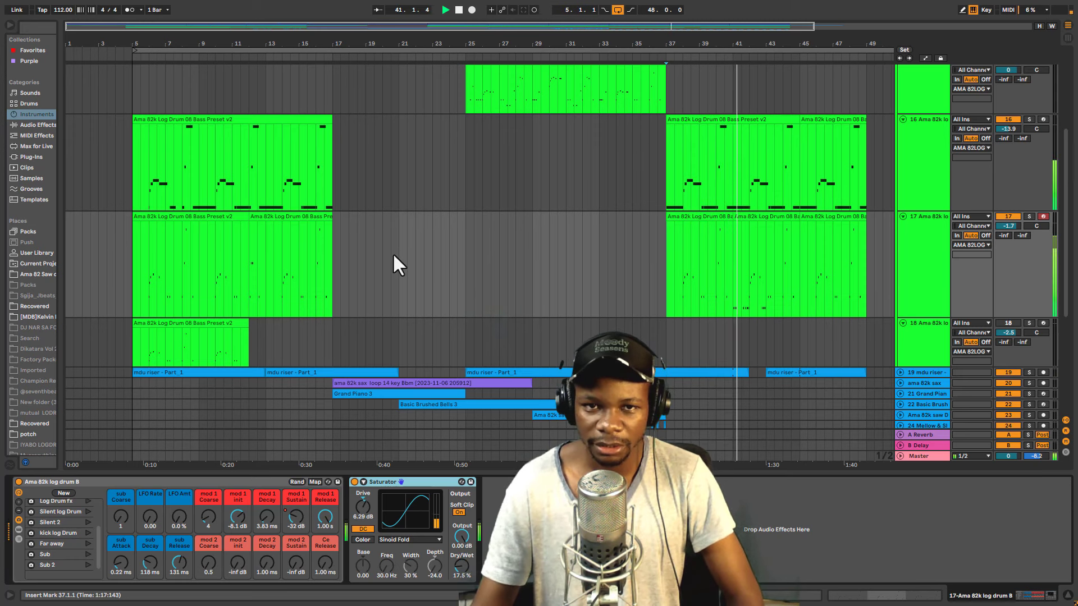
Stop playback and place the insert marker at 25.1.1, where the clips on tracks 14 and 15 start
{"action": "scroll", "coordinate": [450, 281], "scroll_direction": "up", "scroll_amount": 2}
{"action": "key", "text": "space"}
{"action": "left_click", "coordinate": [473, 266]}
{"action": "scroll", "coordinate": [488, 225], "scroll_direction": "up", "scroll_amount": 5}
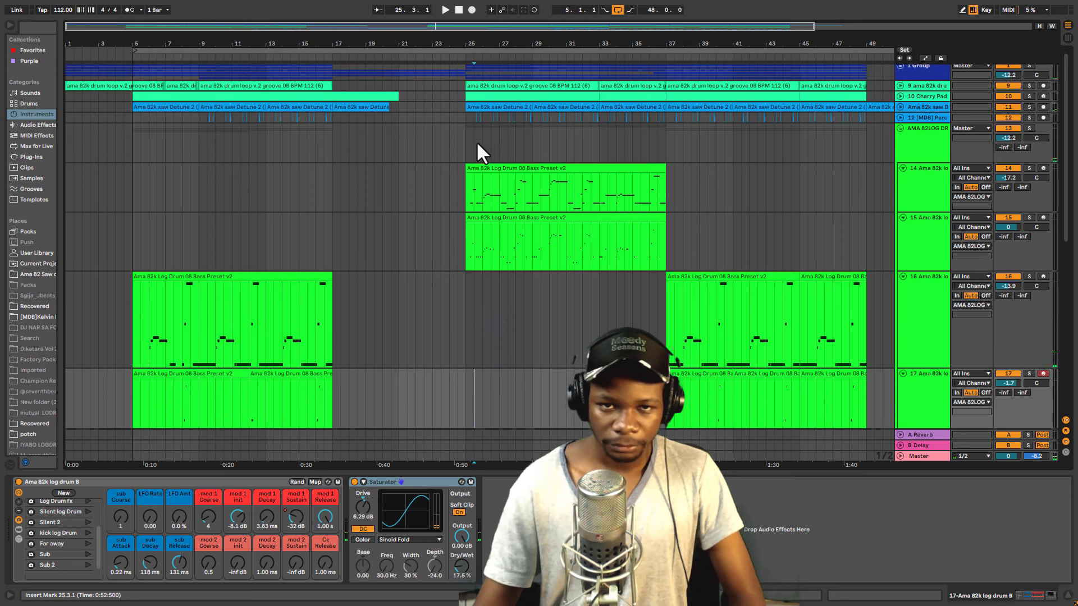
{"action": "left_click", "coordinate": [468, 141]}
{"action": "left_click", "coordinate": [470, 249]}
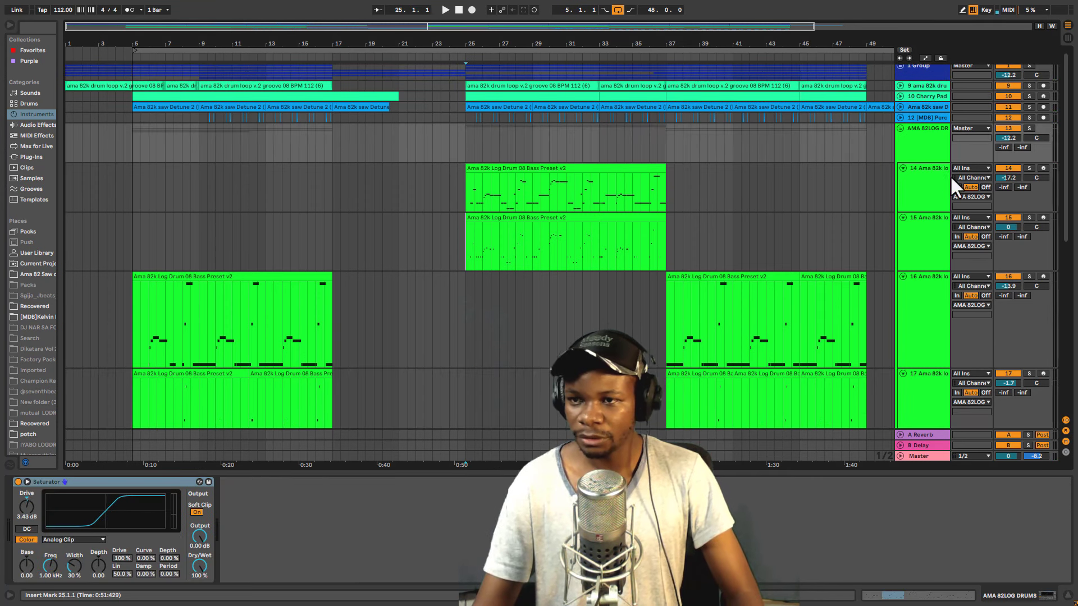
Select log drum track 15, solo the AMA 82LOG DRUMS group, mute track 14 and play from bar 25
{"action": "left_click", "coordinate": [908, 232]}
{"action": "left_click", "coordinate": [1029, 128]}
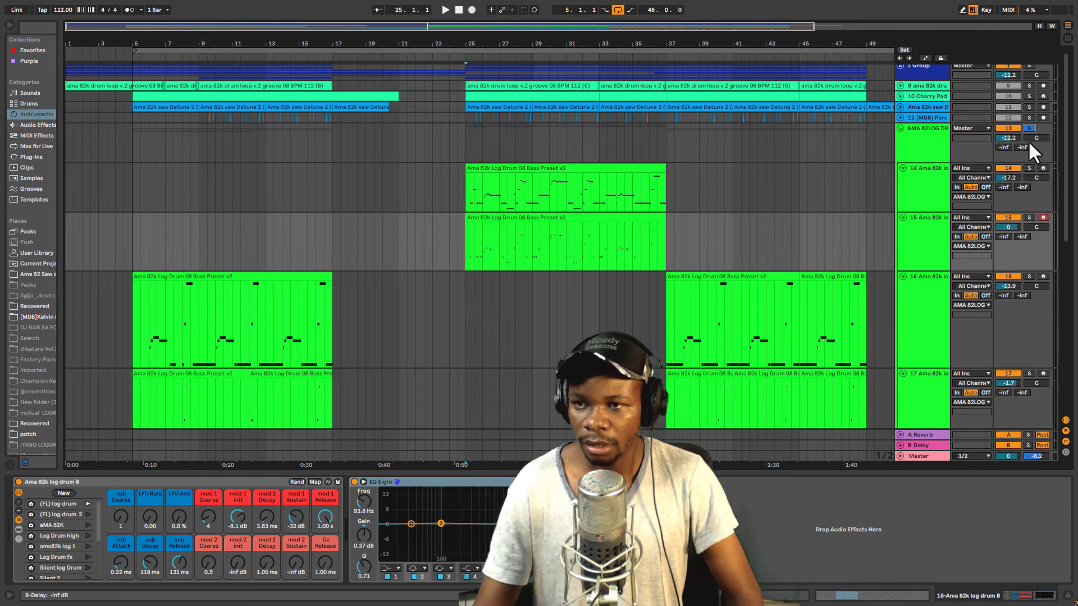
{"action": "scroll", "coordinate": [872, 189], "scroll_direction": "down", "scroll_amount": 2}
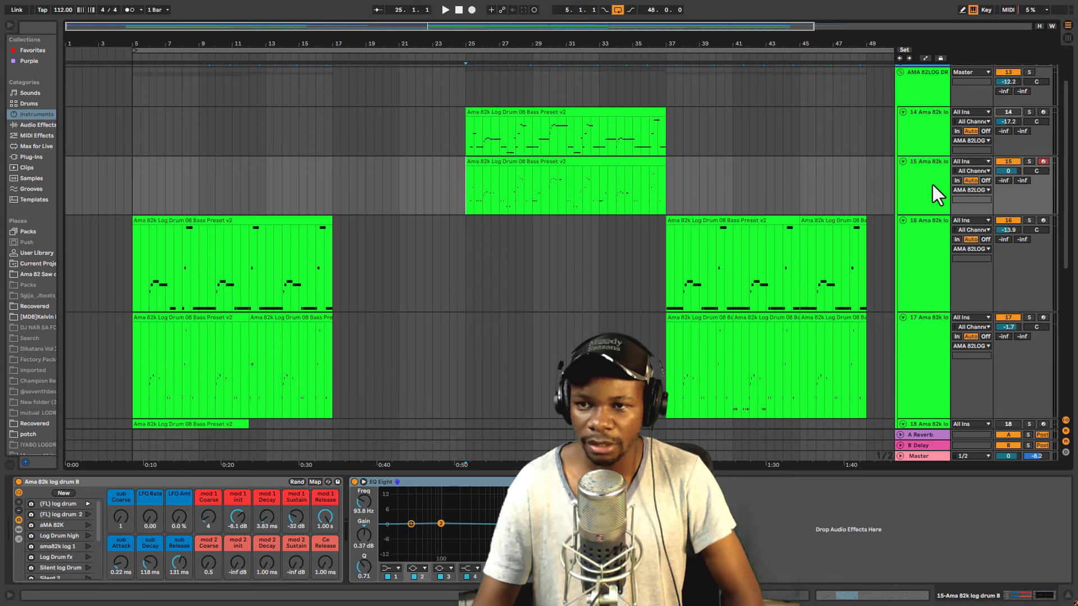
{"action": "left_click", "coordinate": [1037, 595]}
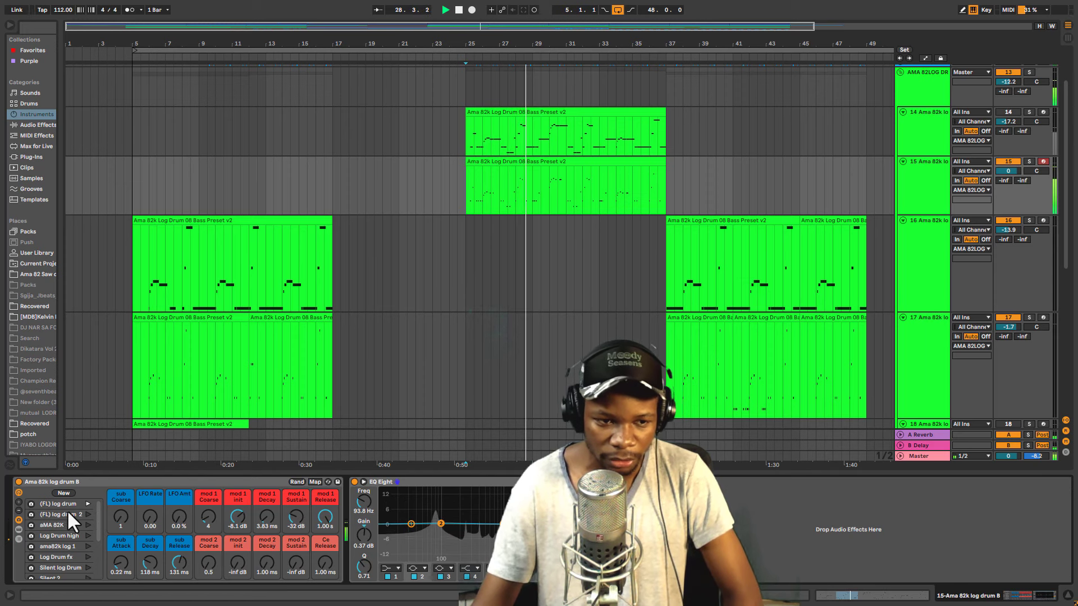
Audition the (FL) log drum 2, (FL) log drum and aMA 82K macro variations on track 15 from bar 25
{"action": "left_click", "coordinate": [87, 514]}
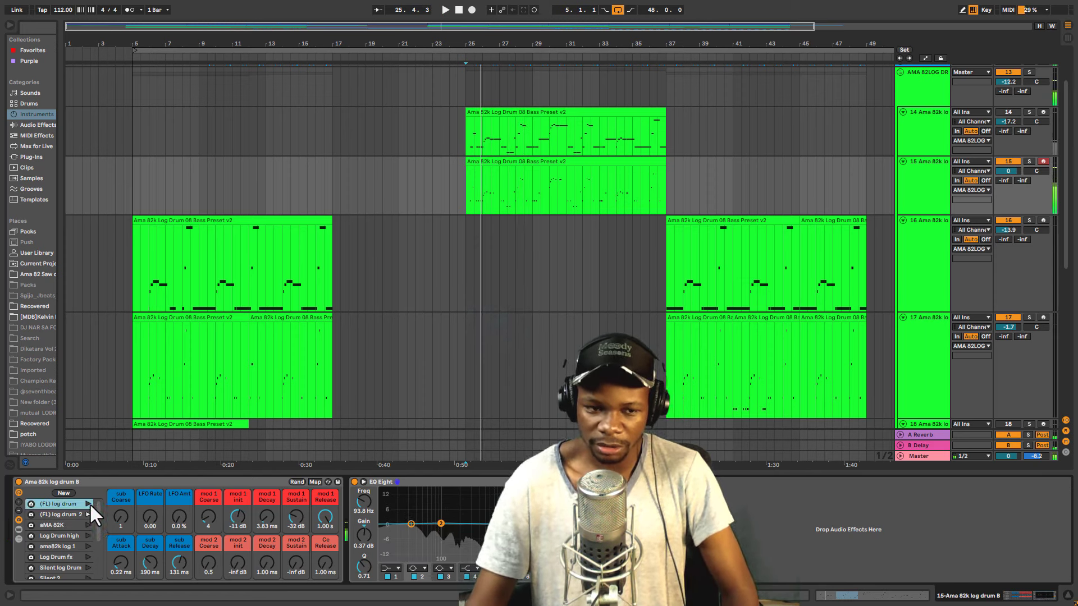
{"action": "left_click", "coordinate": [88, 504]}
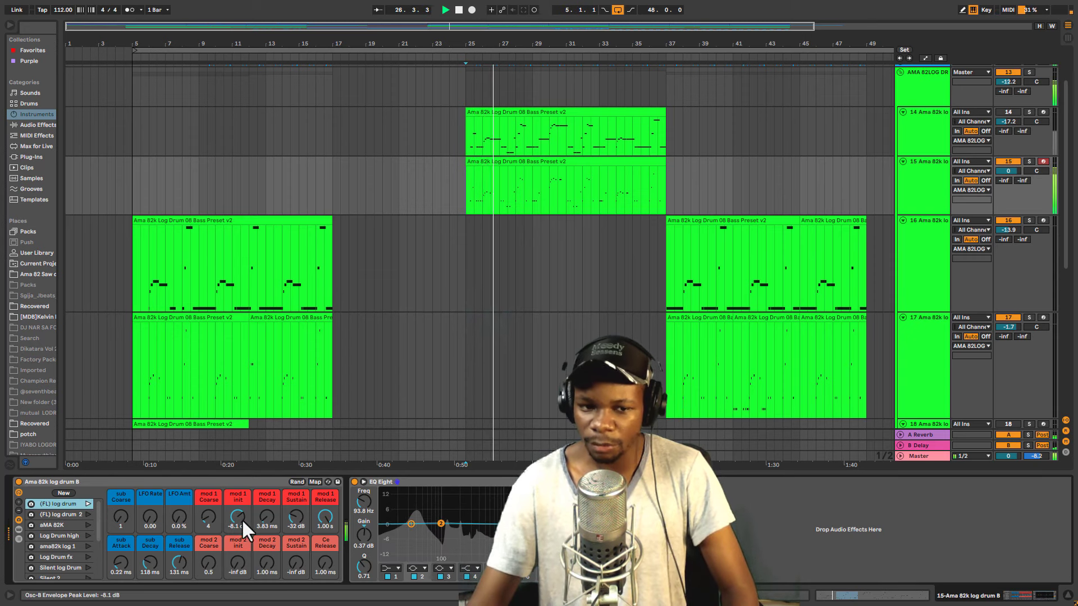
{"action": "left_click", "coordinate": [87, 514]}
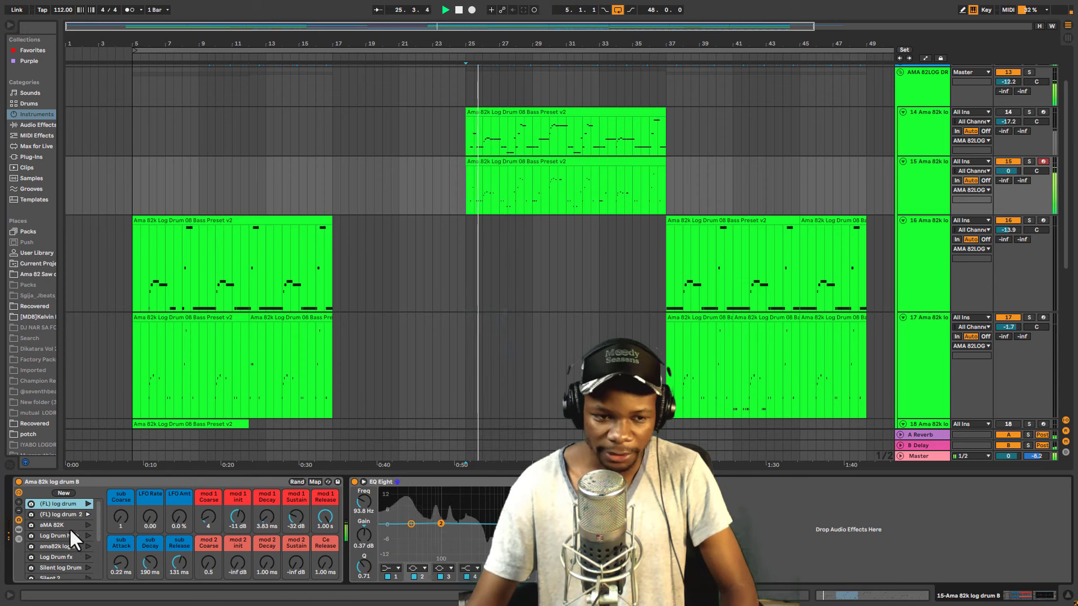
{"action": "left_click", "coordinate": [87, 525]}
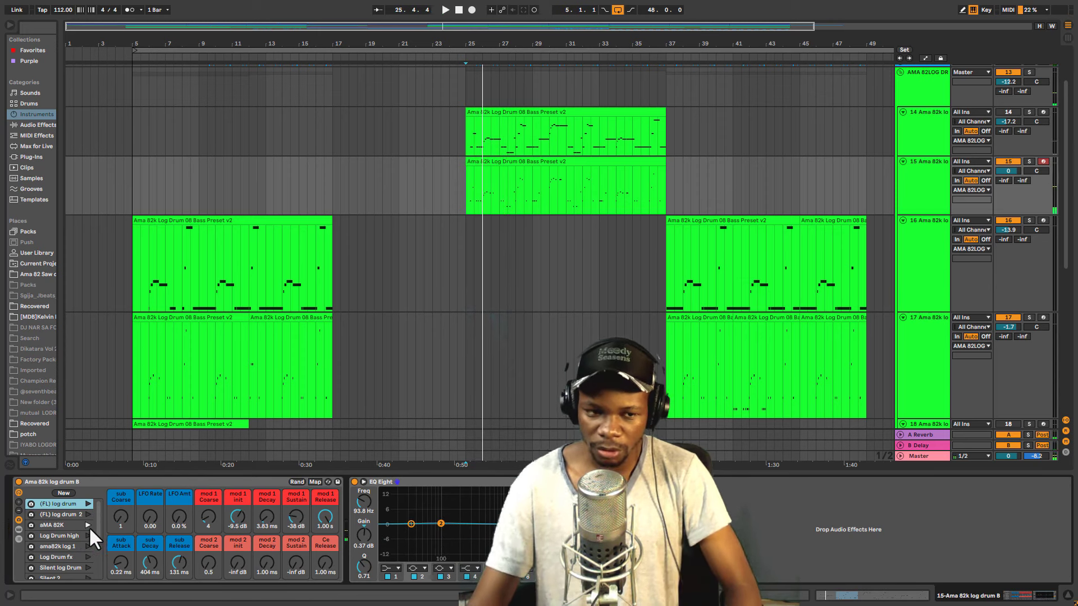
{"action": "key", "text": "space"}
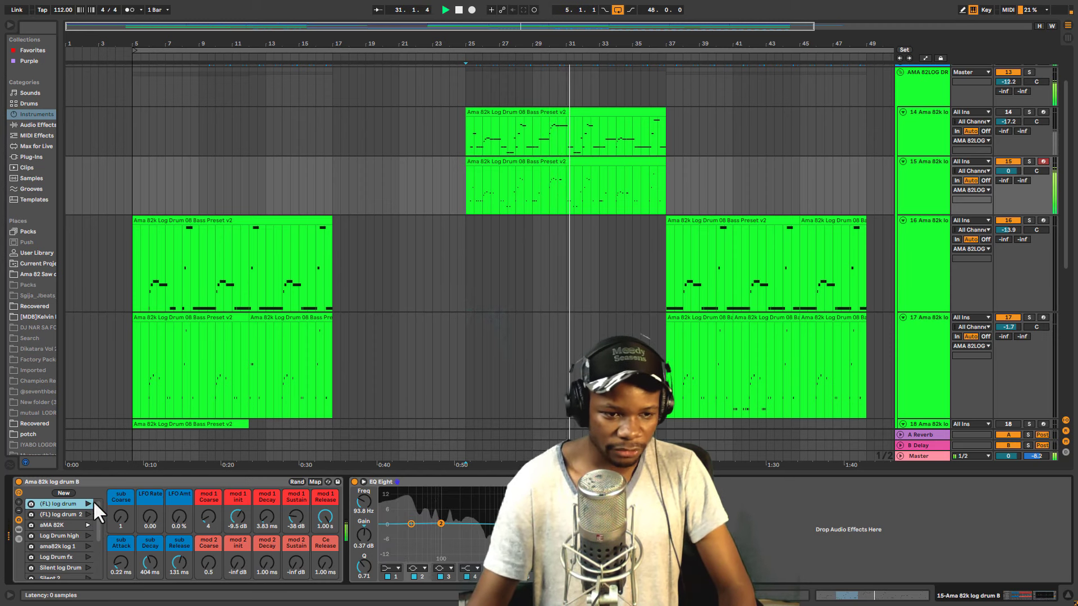
Recall the Log Drum high variation on track 15 and set its sub Decay to 155 ms
{"action": "left_click", "coordinate": [84, 536]}
{"action": "scroll", "coordinate": [86, 536], "scroll_direction": "down", "scroll_amount": 3}
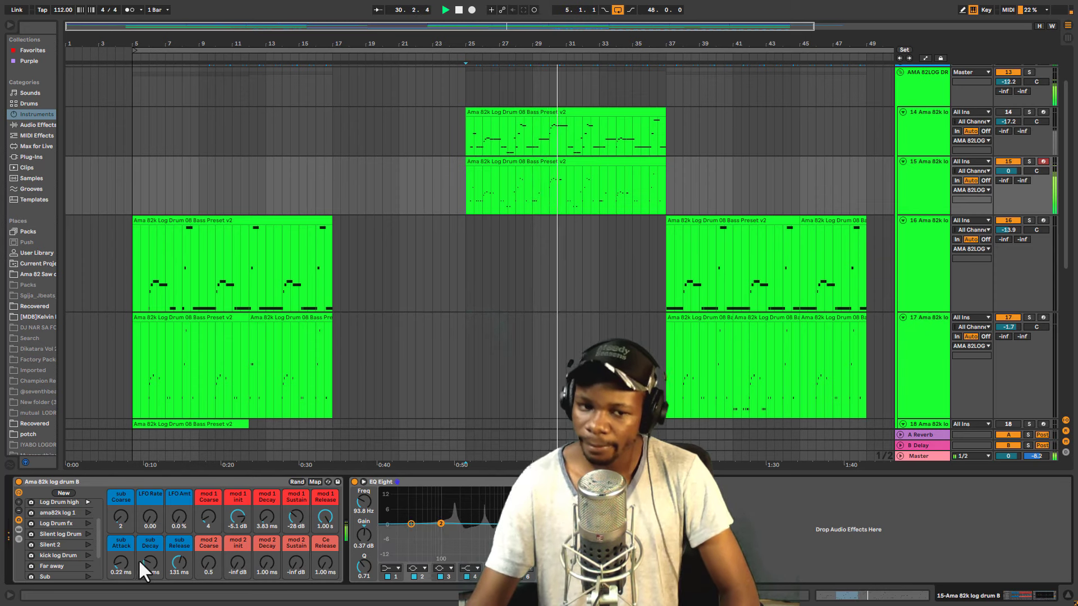
{"action": "left_click_drag", "start_coordinate": [150, 563], "coordinate": [149, 550]}
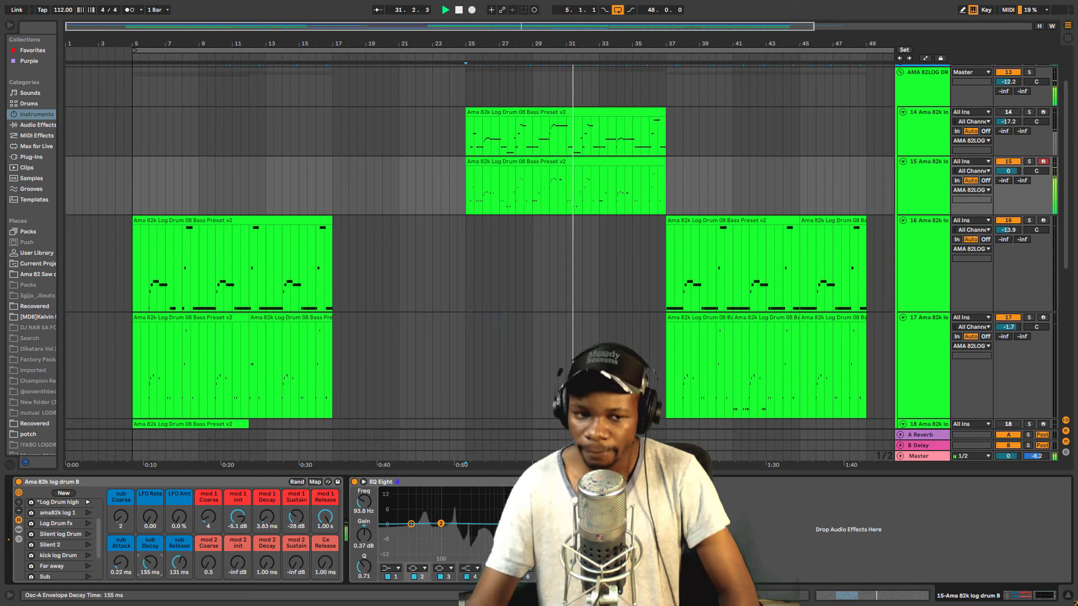
{"action": "scroll", "coordinate": [56, 533], "scroll_direction": "up", "scroll_amount": 3}
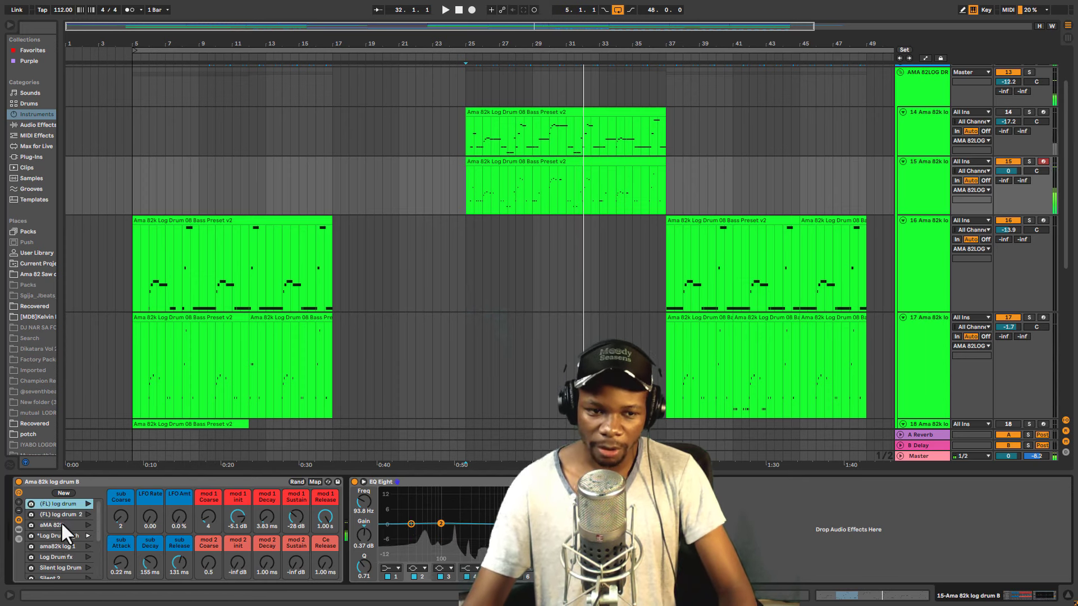
Audition the ama82k log 1 variation on track 15, then recall Log Drum fx and listen to it from bar 25
{"action": "scroll", "coordinate": [70, 530], "scroll_direction": "down", "scroll_amount": 1}
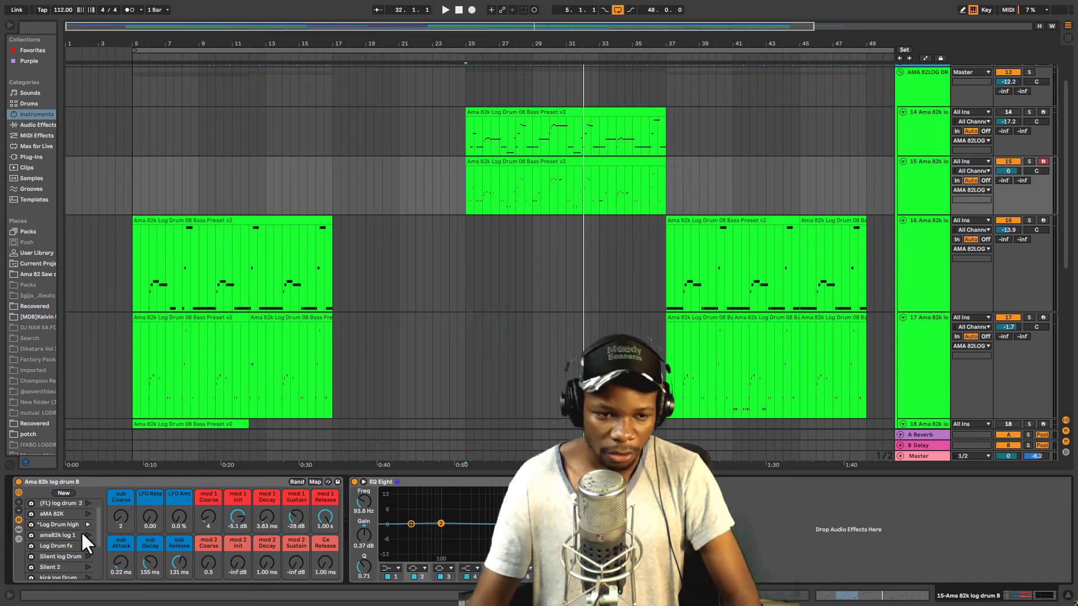
{"action": "left_click", "coordinate": [87, 534]}
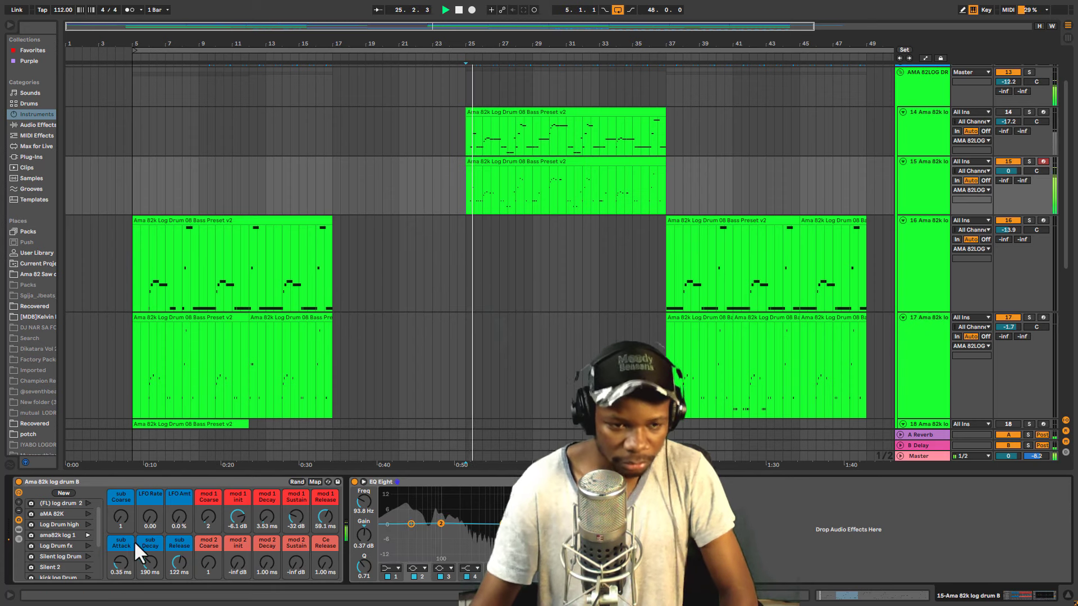
{"action": "left_click", "coordinate": [87, 546]}
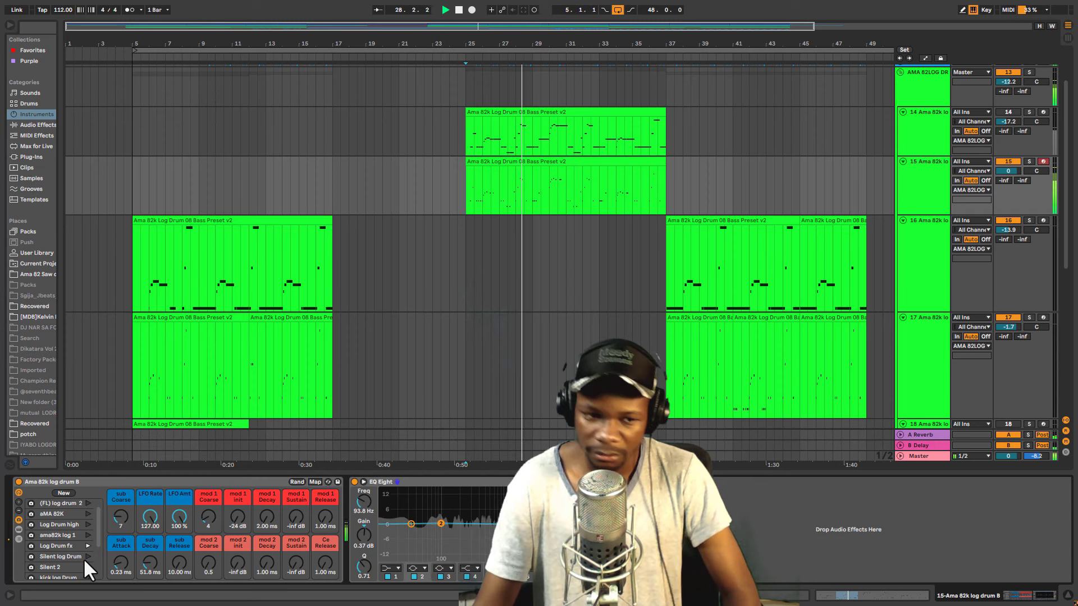
{"action": "key", "text": "space"}
{"action": "key", "text": "space"}
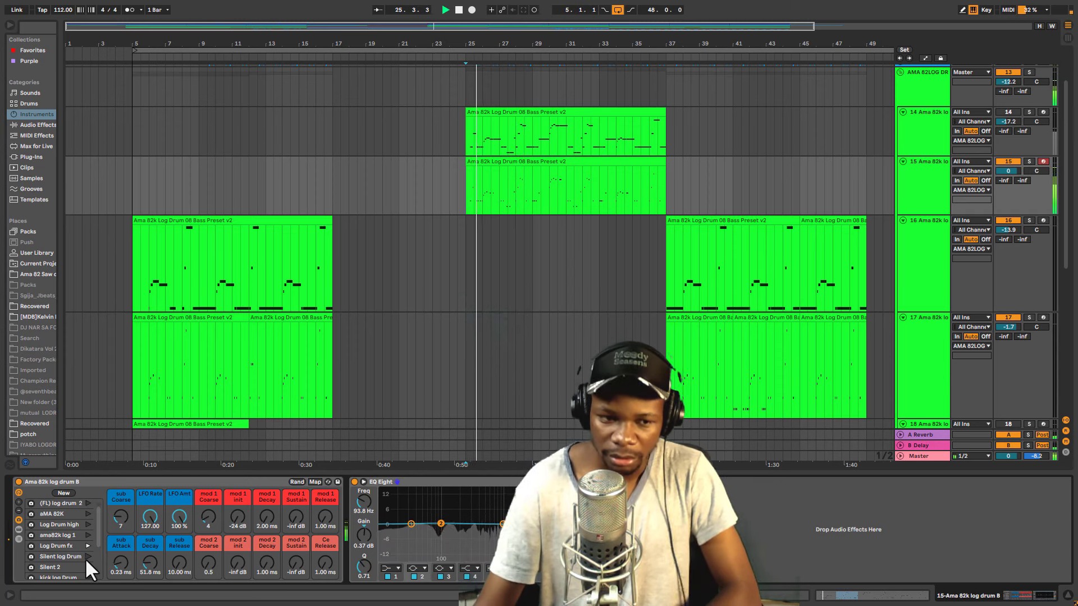
{"action": "key", "text": "space"}
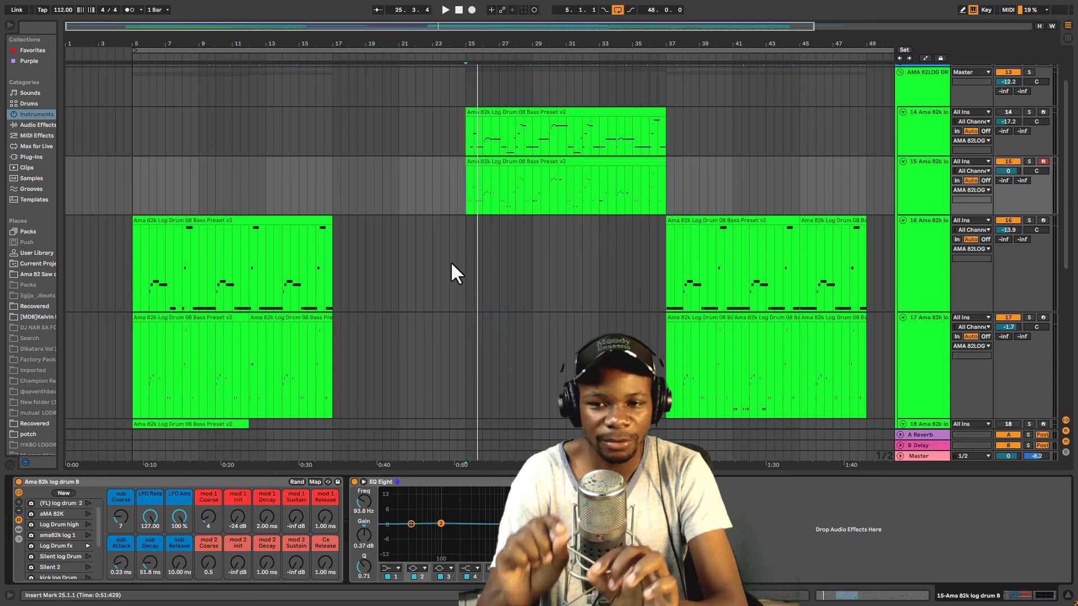
Duplicate log drum track 15 with its clip and devices
{"action": "right_click", "coordinate": [921, 179]}
{"action": "left_click", "coordinate": [950, 203]}
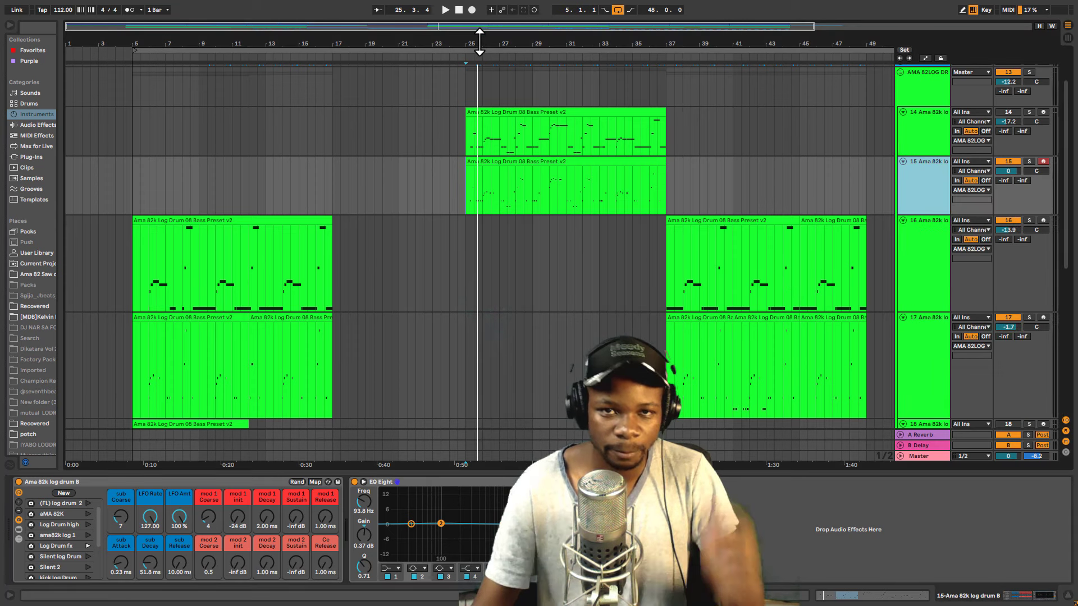
{"action": "key", "text": "ctrl+d"}
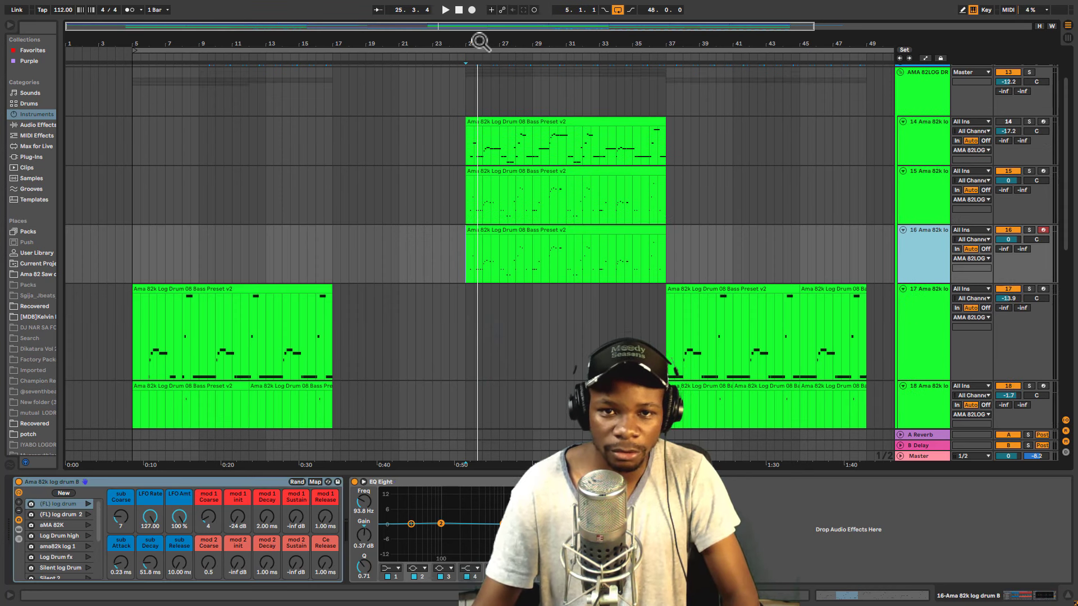
Delete the beginning of the duplicated clip on track 16, up to 25.3.3
{"action": "left_click_drag", "start_coordinate": [480, 42], "coordinate": [483, 124]}
{"action": "left_click", "coordinate": [497, 253]}
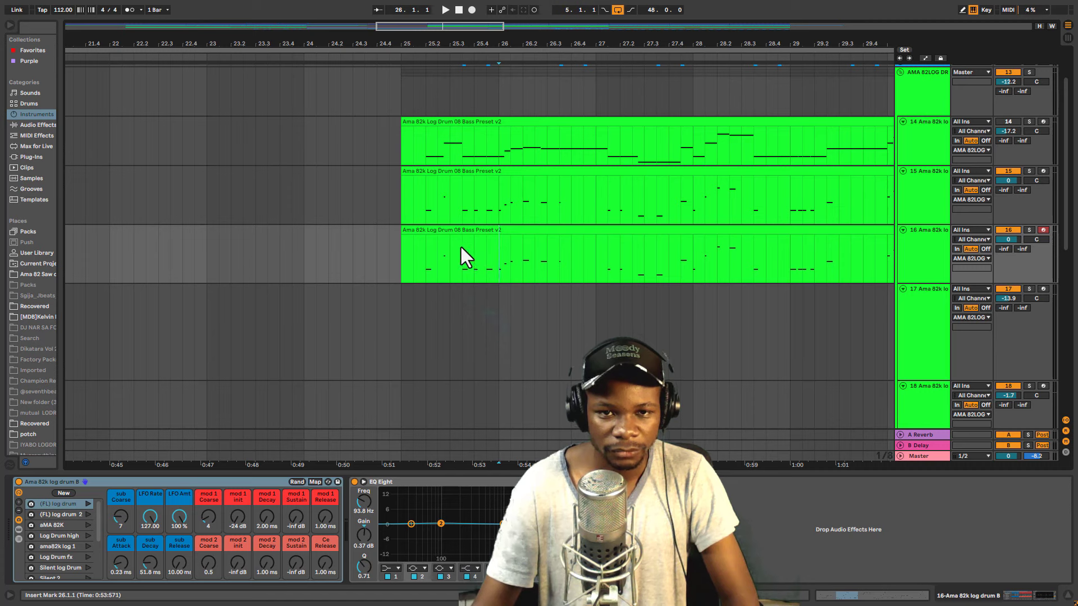
{"action": "left_click_drag", "start_coordinate": [460, 258], "coordinate": [292, 253]}
{"action": "key", "text": "Delete"}
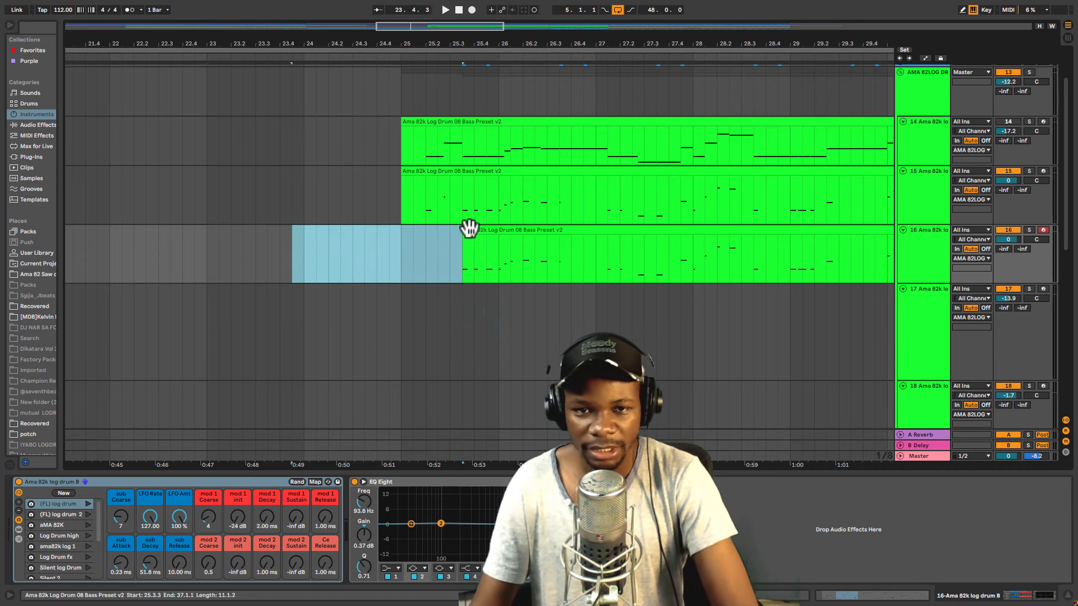
Cut the section from 26.1.1 to 26.2.1 out of the clip on track 16
{"action": "left_click_drag", "start_coordinate": [498, 258], "coordinate": [584, 268]}
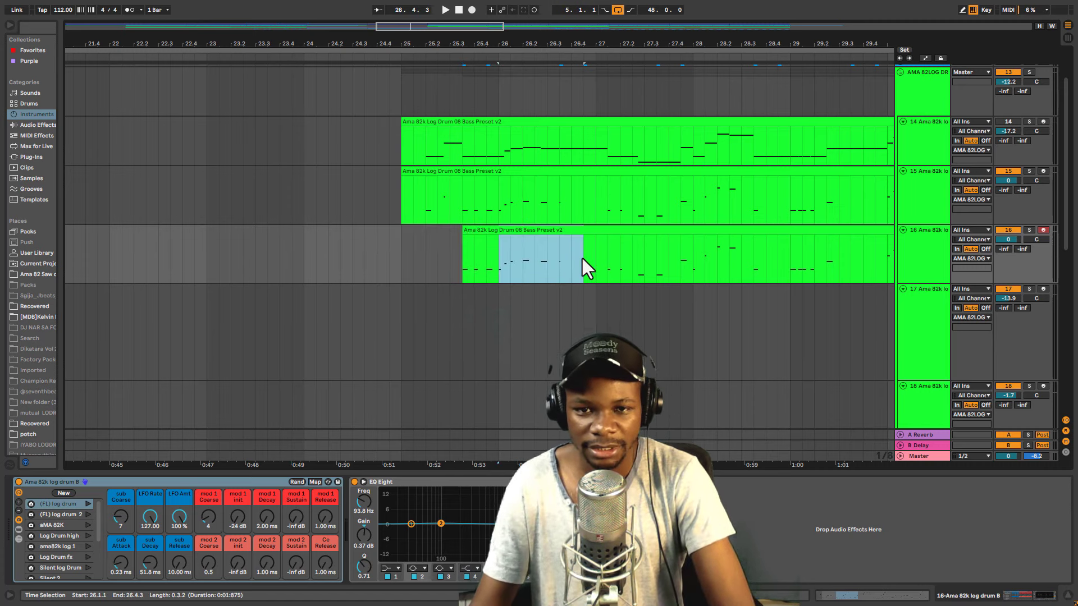
{"action": "left_click_drag", "start_coordinate": [499, 265], "coordinate": [522, 265]}
{"action": "key", "text": "ctrl+e"}
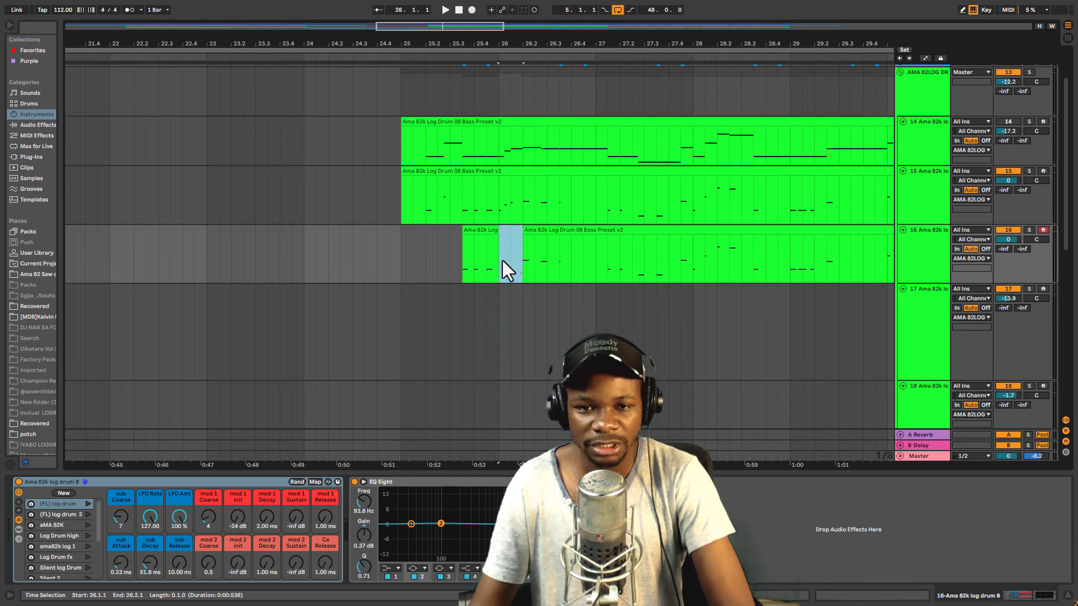
{"action": "key", "text": "Delete"}
Play the layered tracks briefly from 25.1.1, and recall the (FL) log drum variation on track 15
{"action": "left_click", "coordinate": [411, 241]}
{"action": "key", "text": "space"}
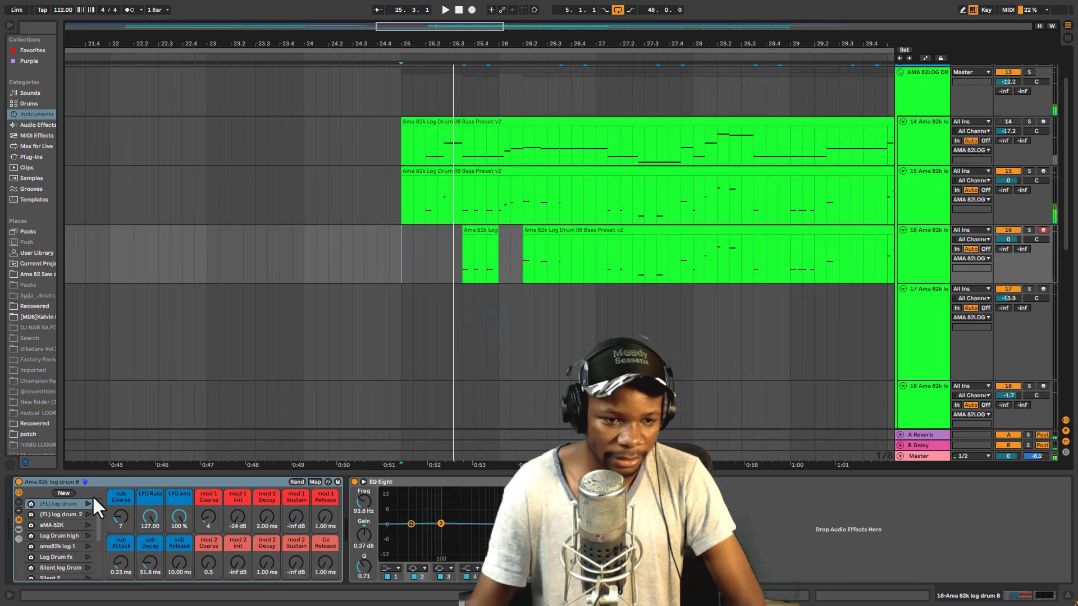
{"action": "key", "text": "Up"}
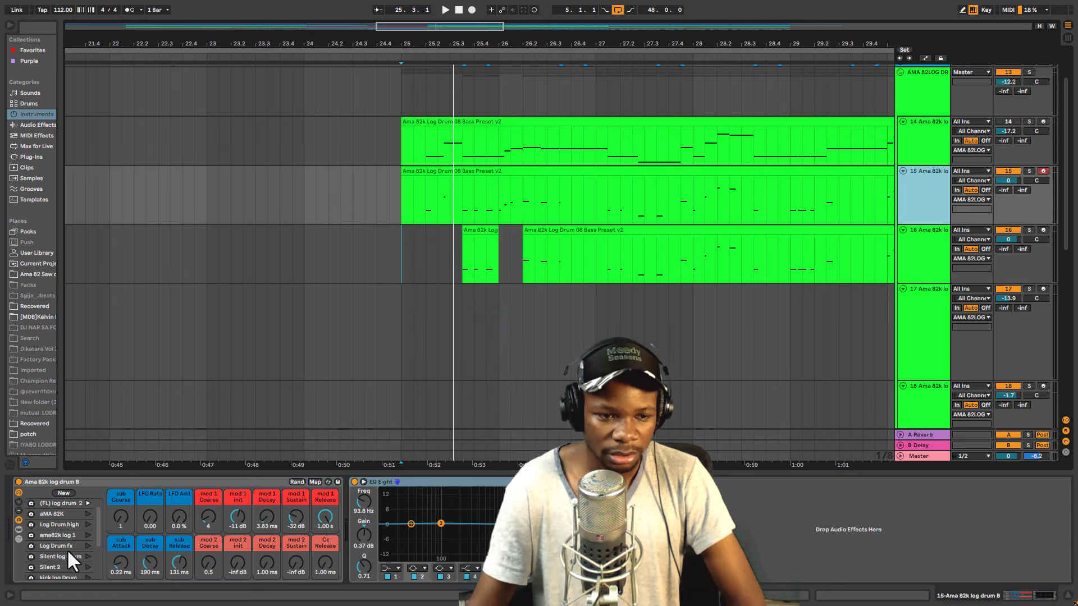
{"action": "scroll", "coordinate": [87, 507], "scroll_direction": "up", "scroll_amount": 1}
{"action": "left_click", "coordinate": [87, 504]}
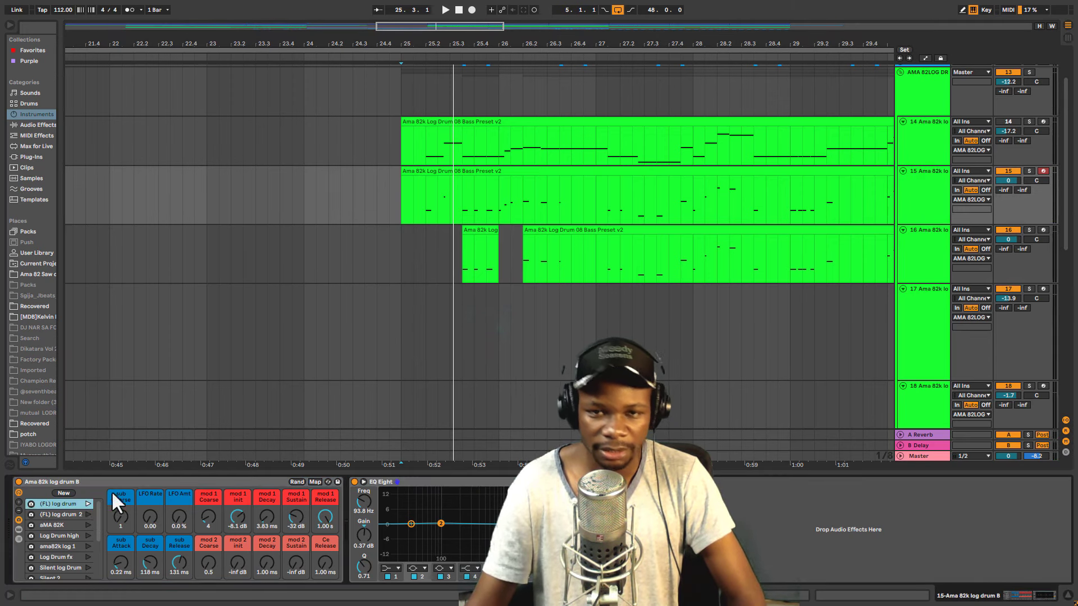
Play the layered log drum tracks once more, and delete the duplicated track 16 with its clips
{"action": "key", "text": "space"}
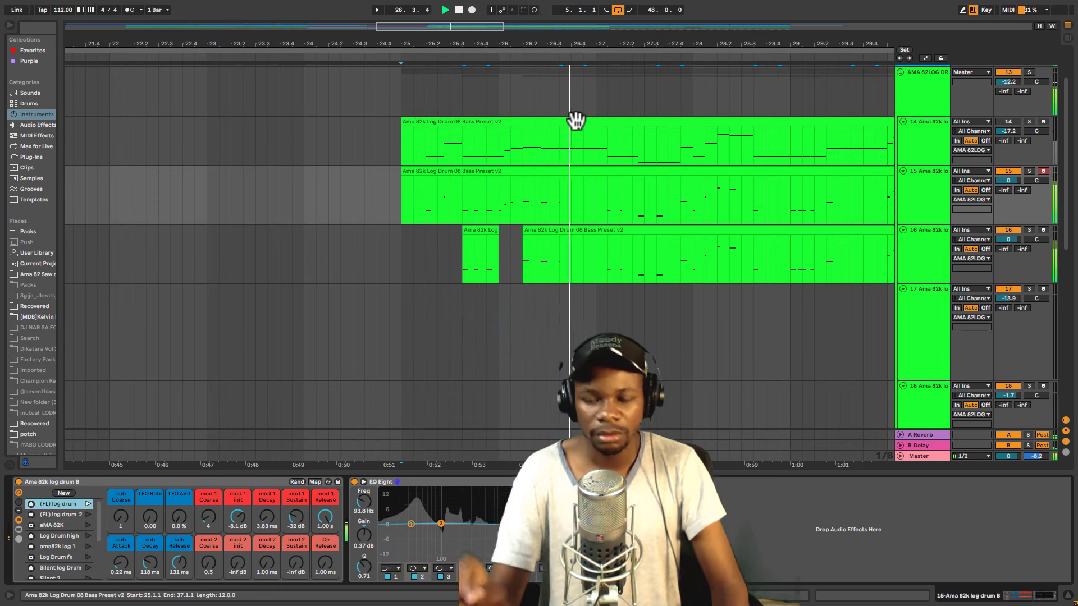
{"action": "key", "text": "space"}
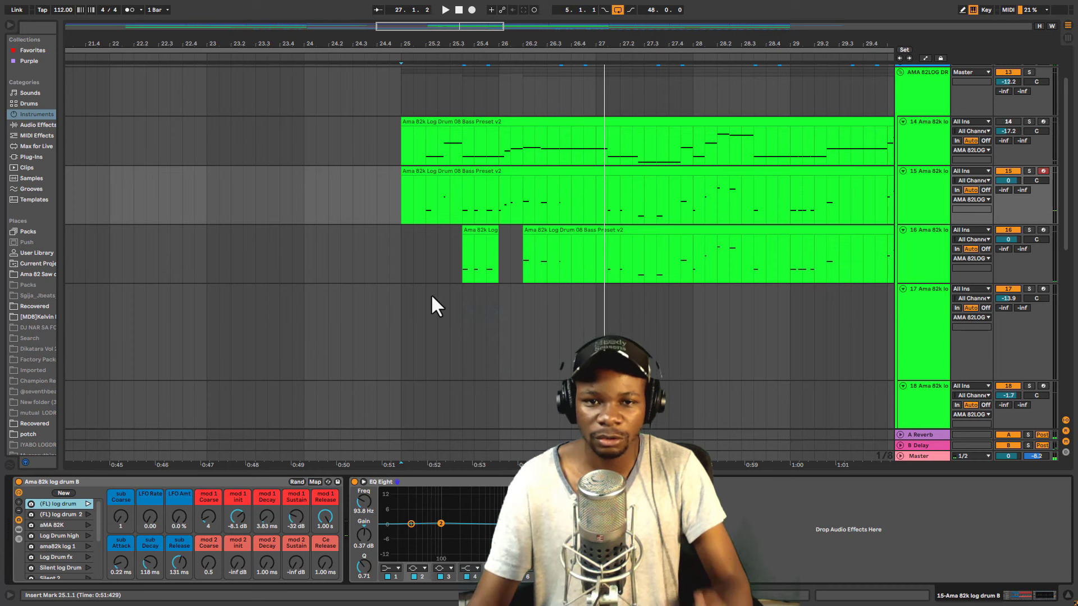
{"action": "left_click", "coordinate": [599, 271]}
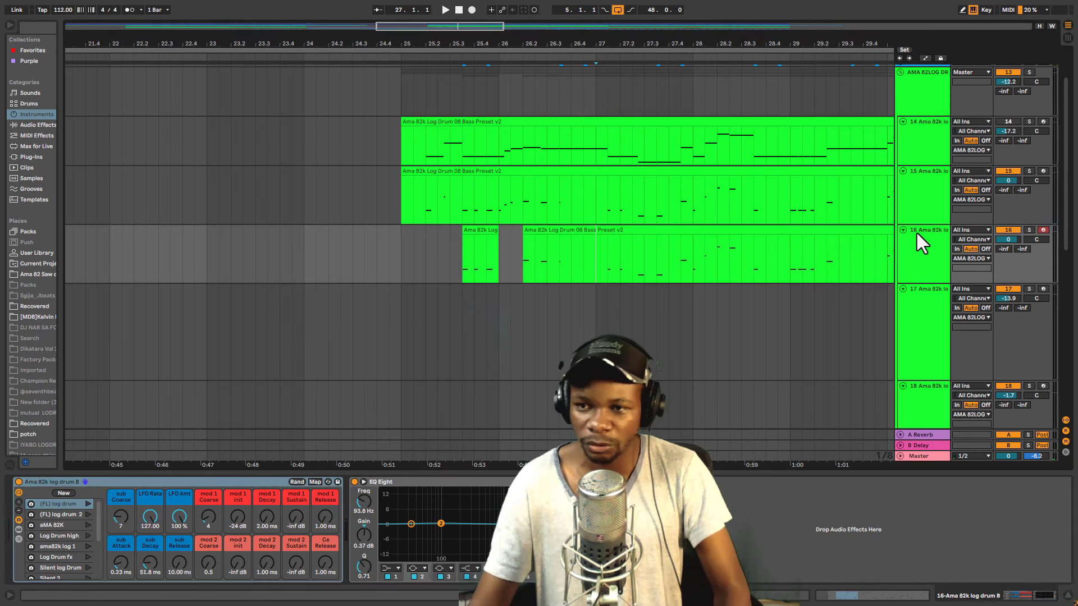
{"action": "left_click", "coordinate": [930, 252]}
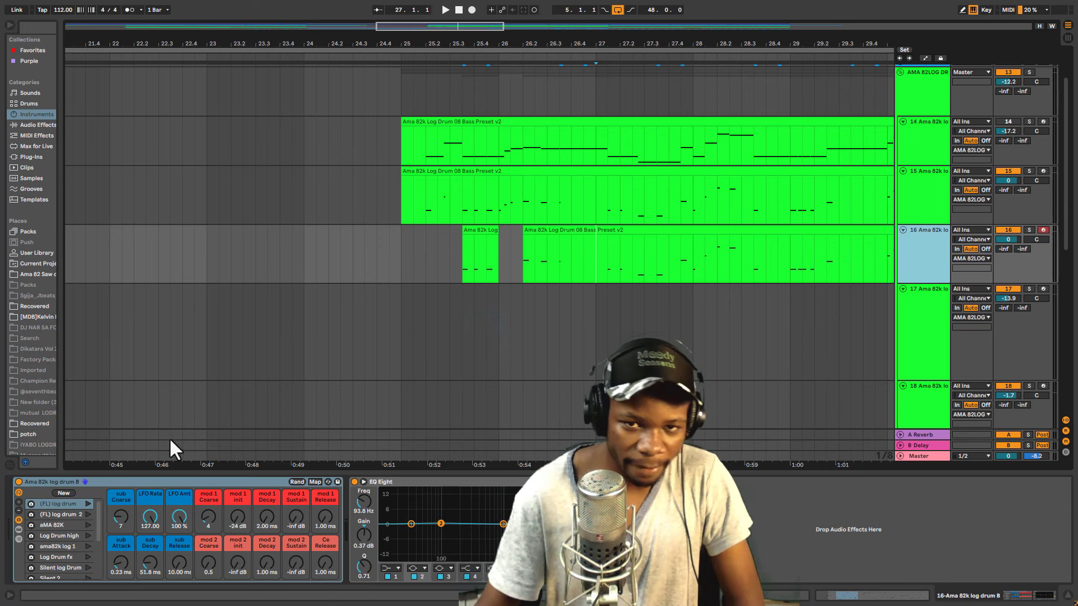
{"action": "key", "text": "Delete"}
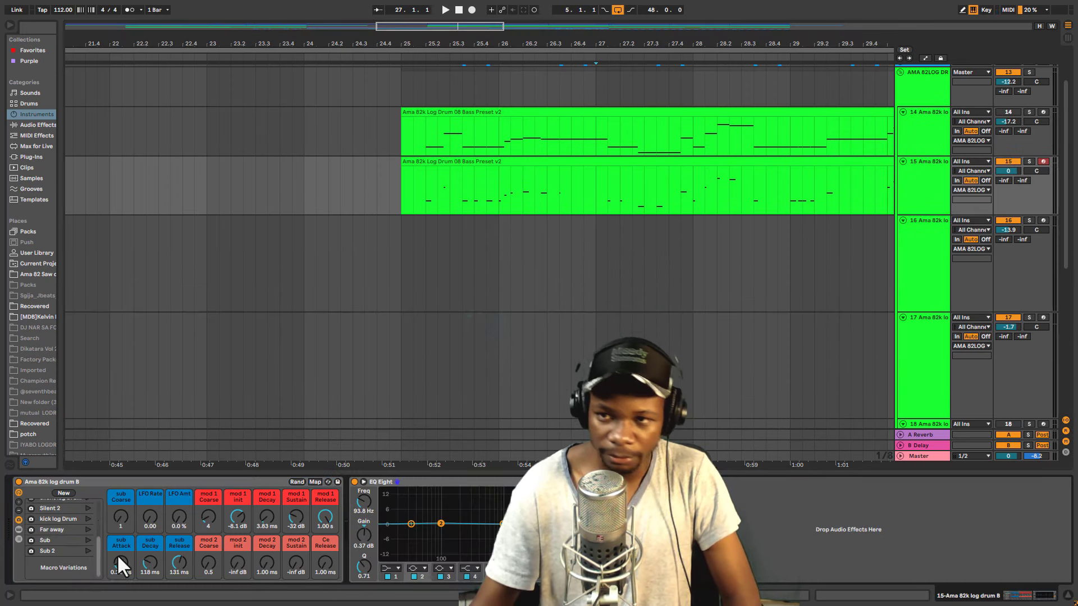
Solo track 15 and play its (FL) log drum variation from 25.2.1
{"action": "left_click", "coordinate": [920, 181]}
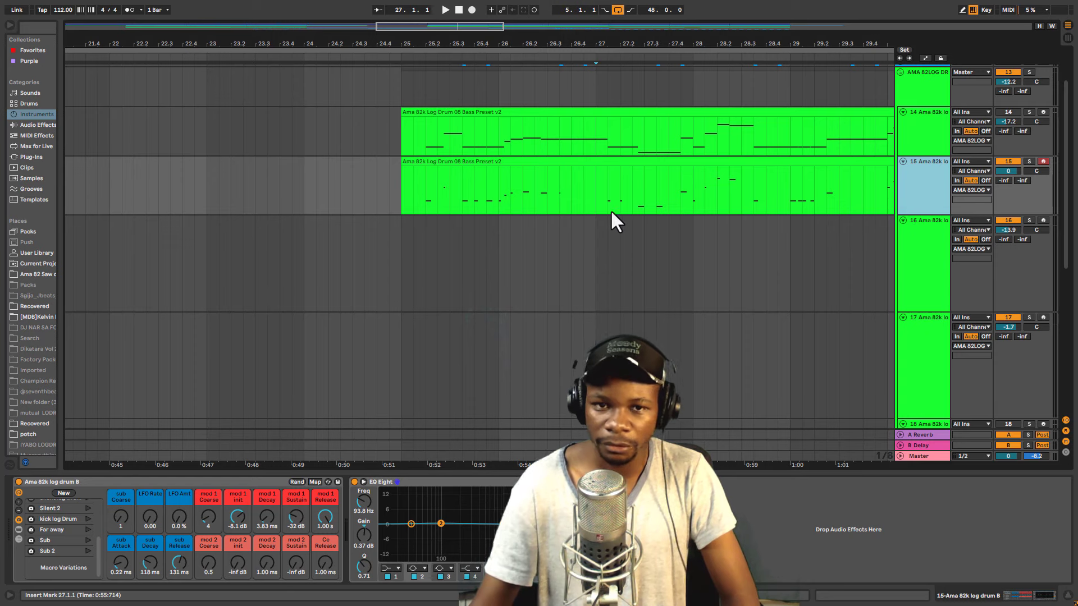
{"action": "left_click", "coordinate": [432, 189]}
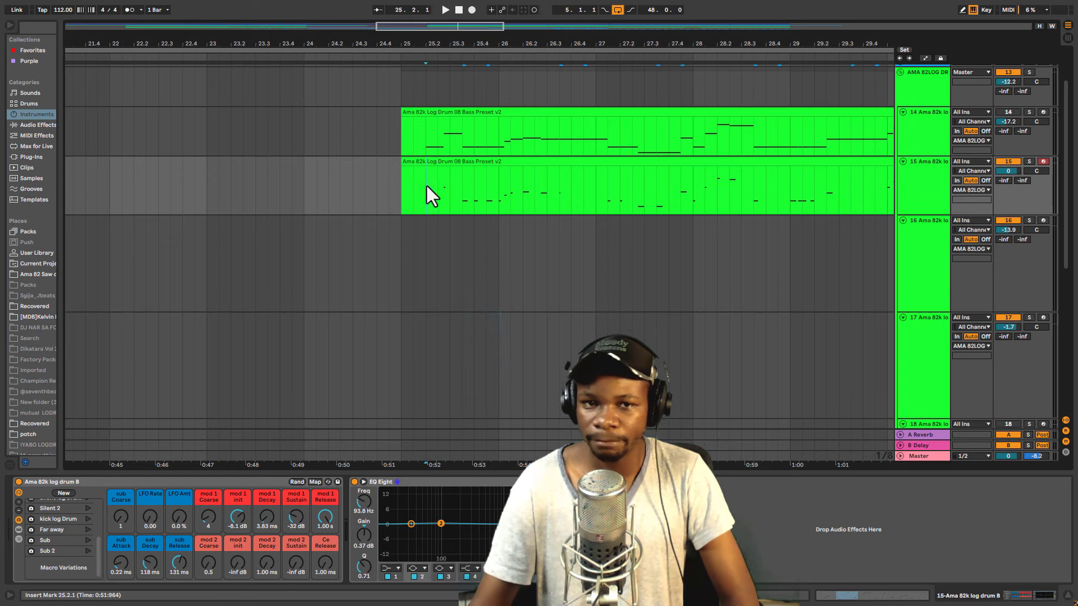
{"action": "left_click", "coordinate": [1029, 162]}
{"action": "key", "text": "space"}
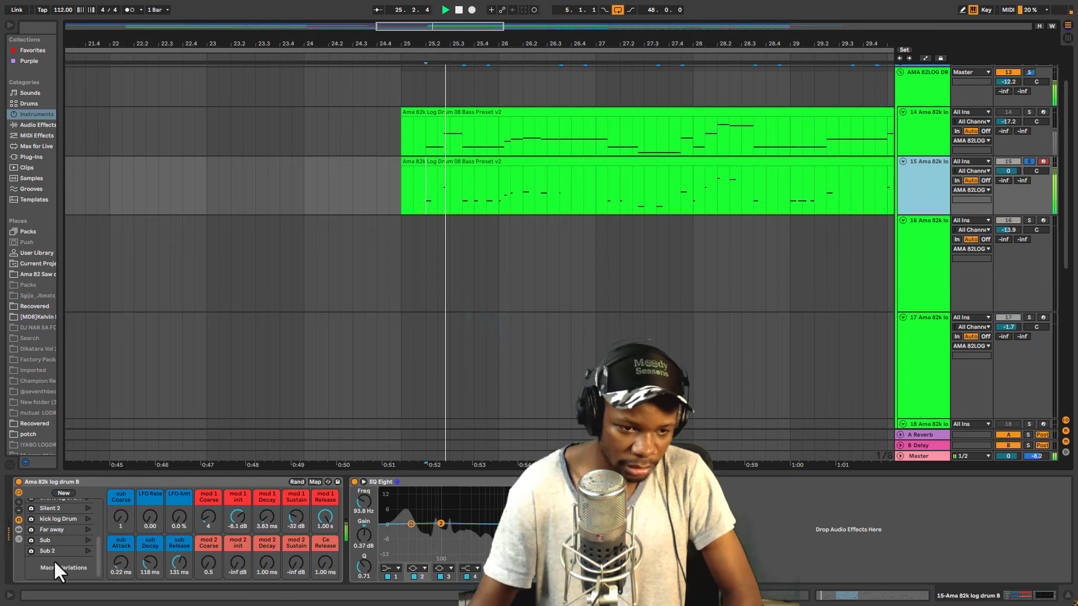
{"action": "scroll", "coordinate": [85, 527], "scroll_direction": "up", "scroll_amount": 5}
{"action": "scroll", "coordinate": [873, 260], "scroll_direction": "up", "scroll_amount": 1}
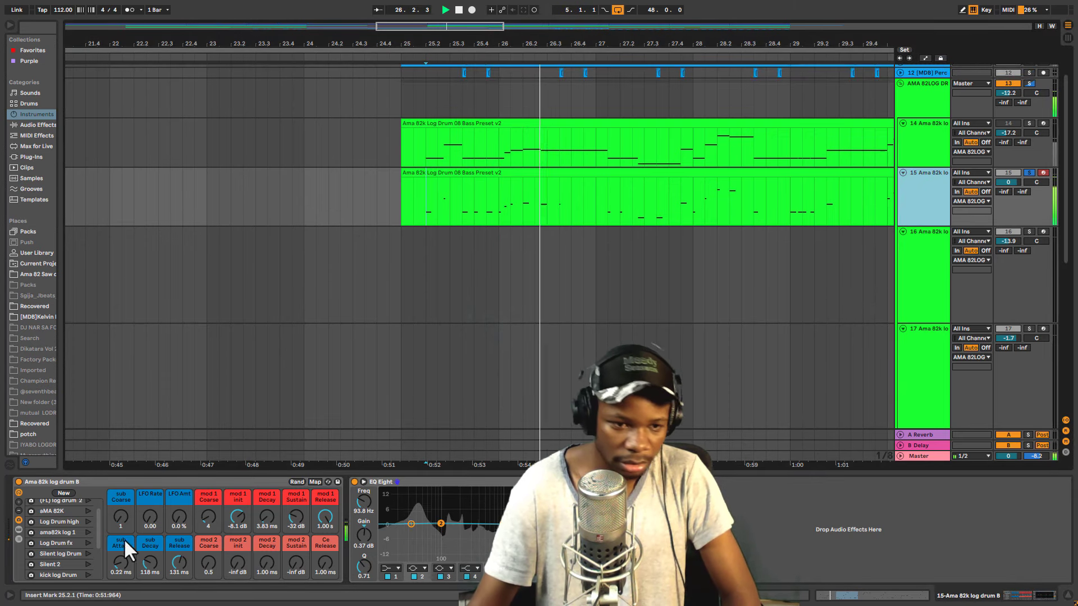
{"action": "scroll", "coordinate": [89, 538], "scroll_direction": "up", "scroll_amount": 1}
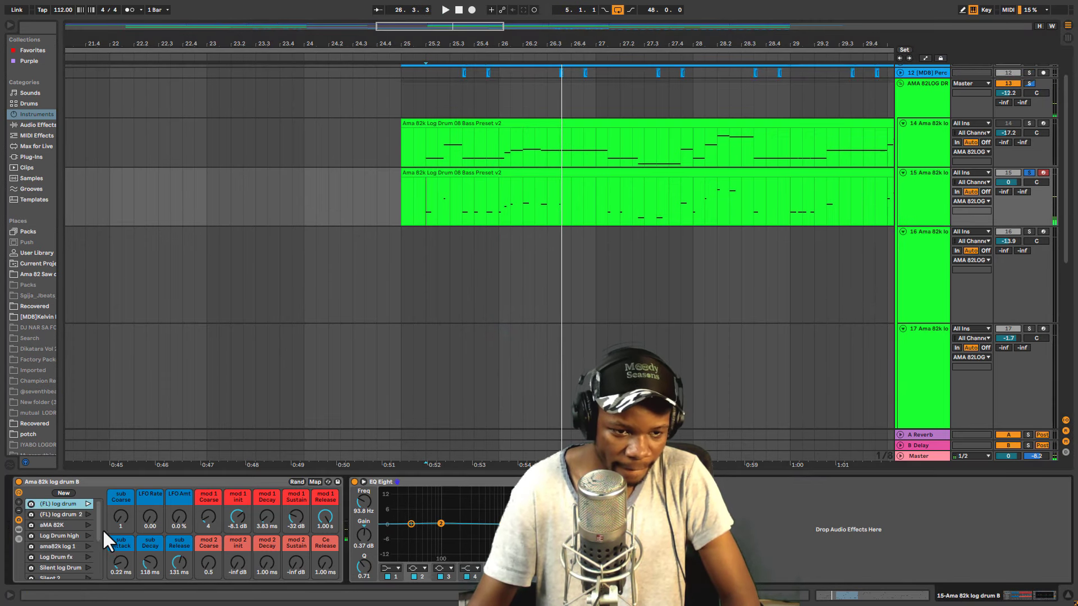
Recall the Sub 2 variation on track 15 and play it from 25.2.1
{"action": "scroll", "coordinate": [98, 524], "scroll_direction": "down", "scroll_amount": 5}
{"action": "left_click", "coordinate": [87, 550]}
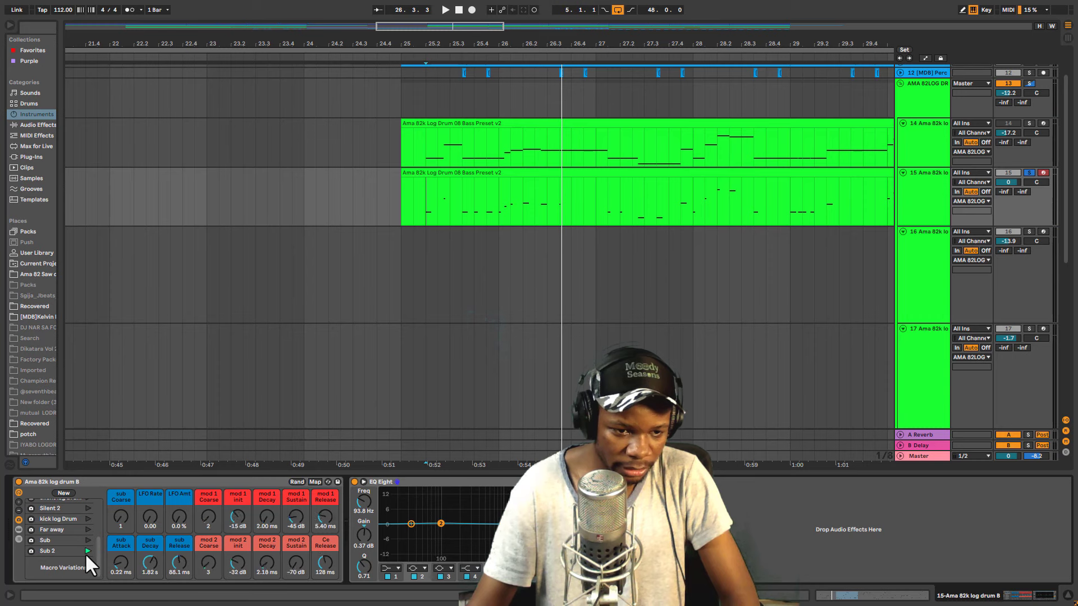
{"action": "key", "text": "space"}
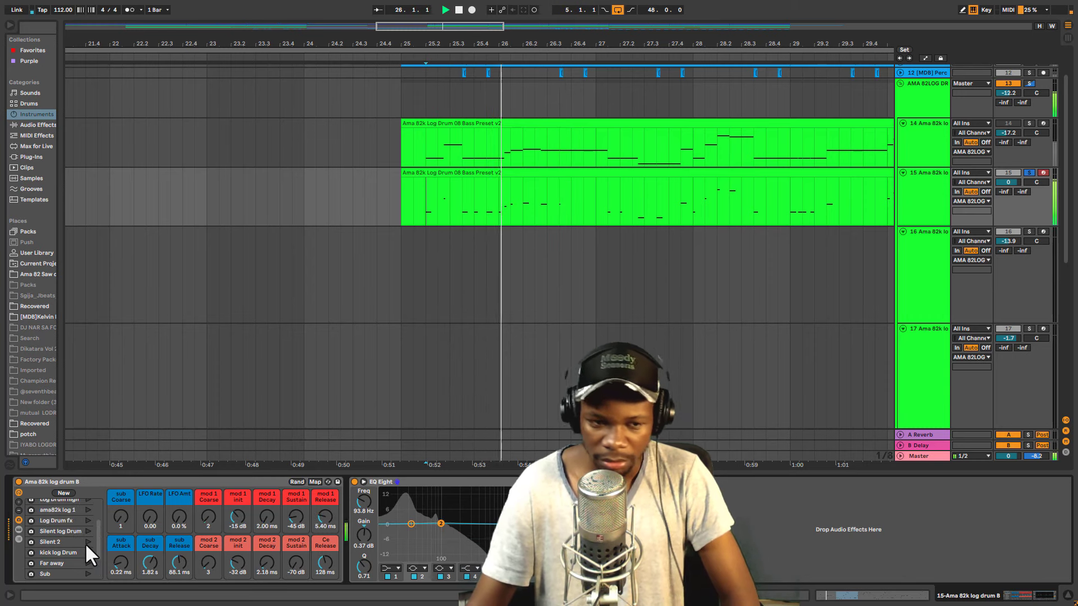
{"action": "scroll", "coordinate": [86, 543], "scroll_direction": "up", "scroll_amount": 1}
{"action": "key", "text": "space"}
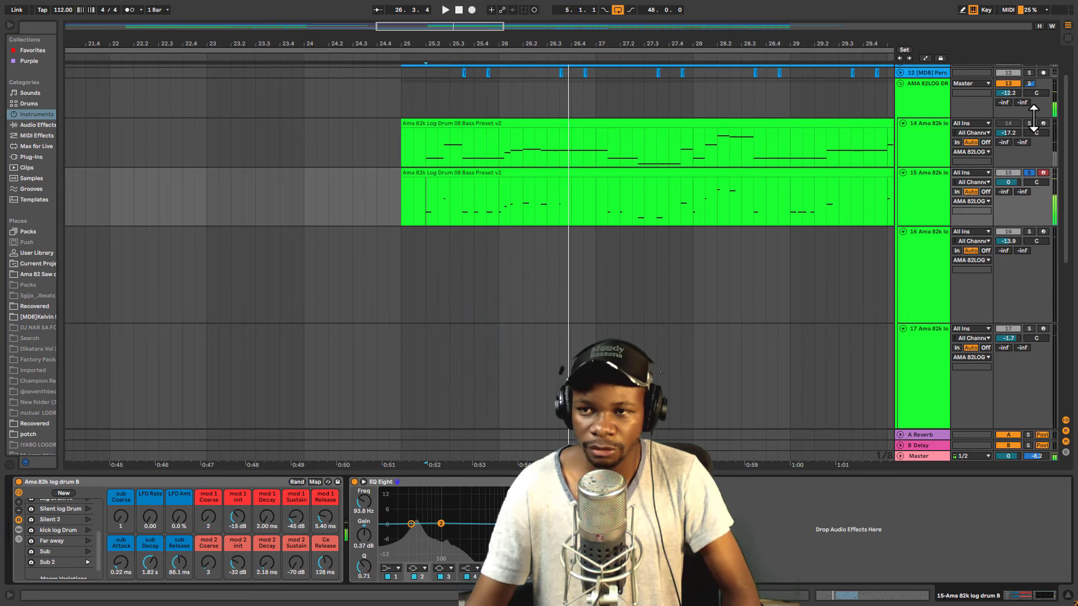
Solo track 14 instead and play its Sub variation from 25.2.1
{"action": "left_click", "coordinate": [1029, 124]}
{"action": "key", "text": "space"}
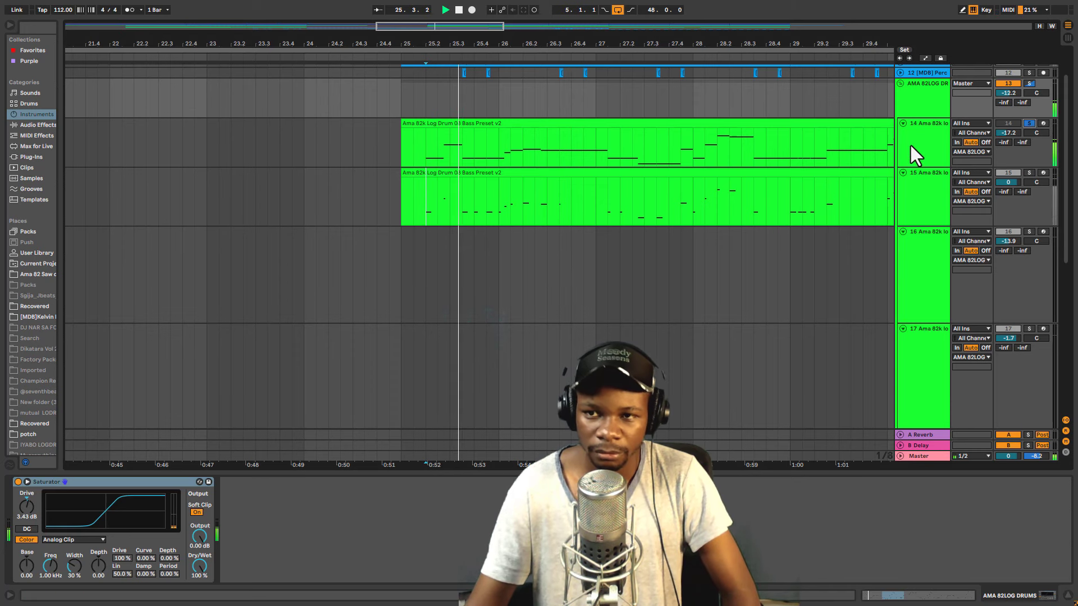
{"action": "left_click", "coordinate": [926, 160]}
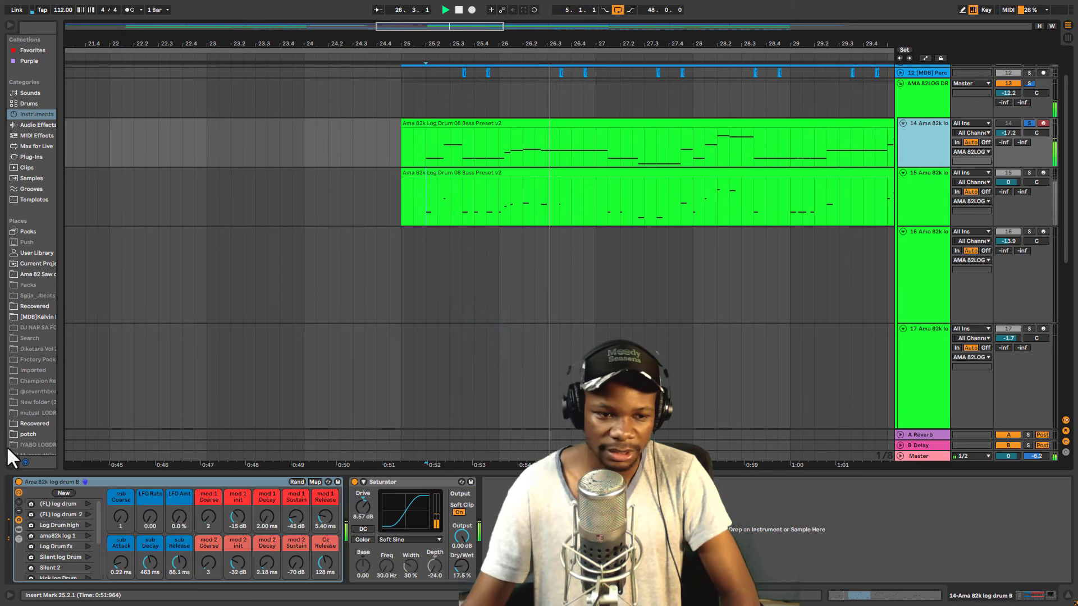
{"action": "key", "text": "space"}
{"action": "key", "text": "space"}
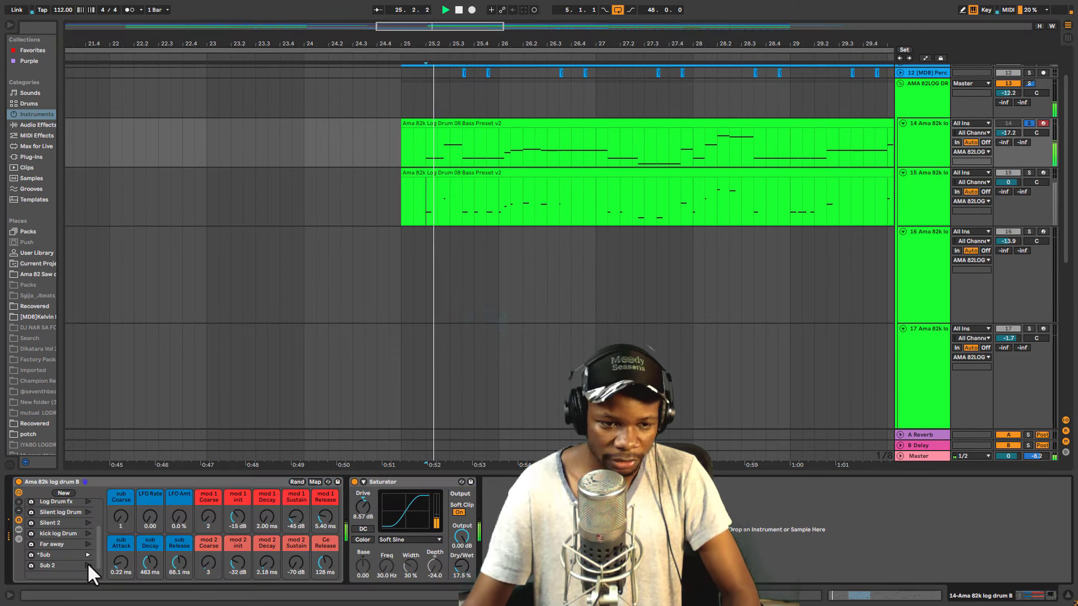
{"action": "key", "text": "space"}
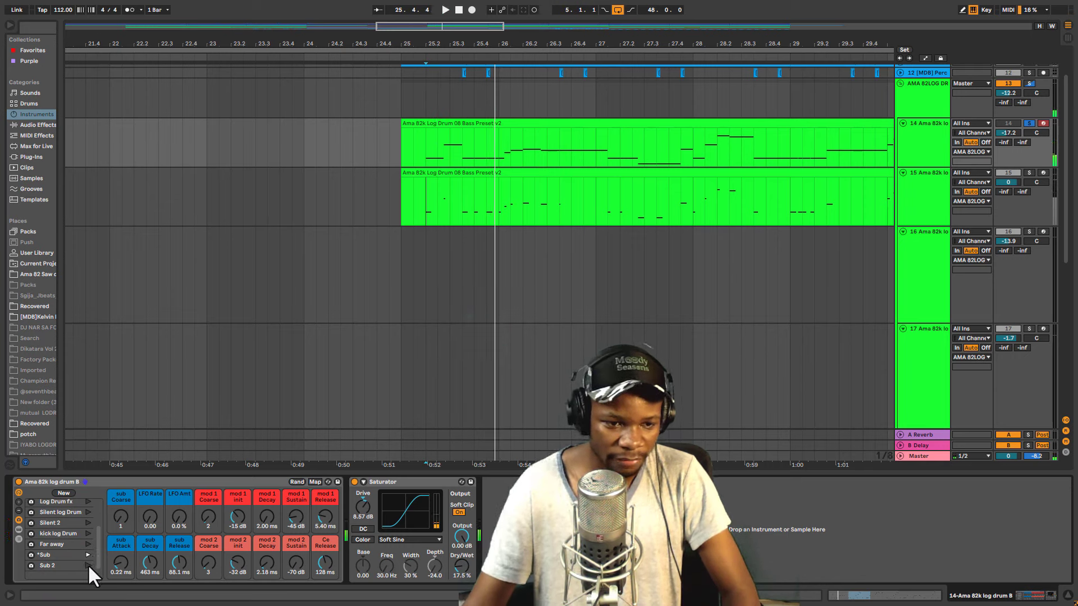
Audition the Sub 2 variation on track 14, and recall its Far away variation
{"action": "left_click", "coordinate": [88, 564]}
{"action": "key", "text": "space"}
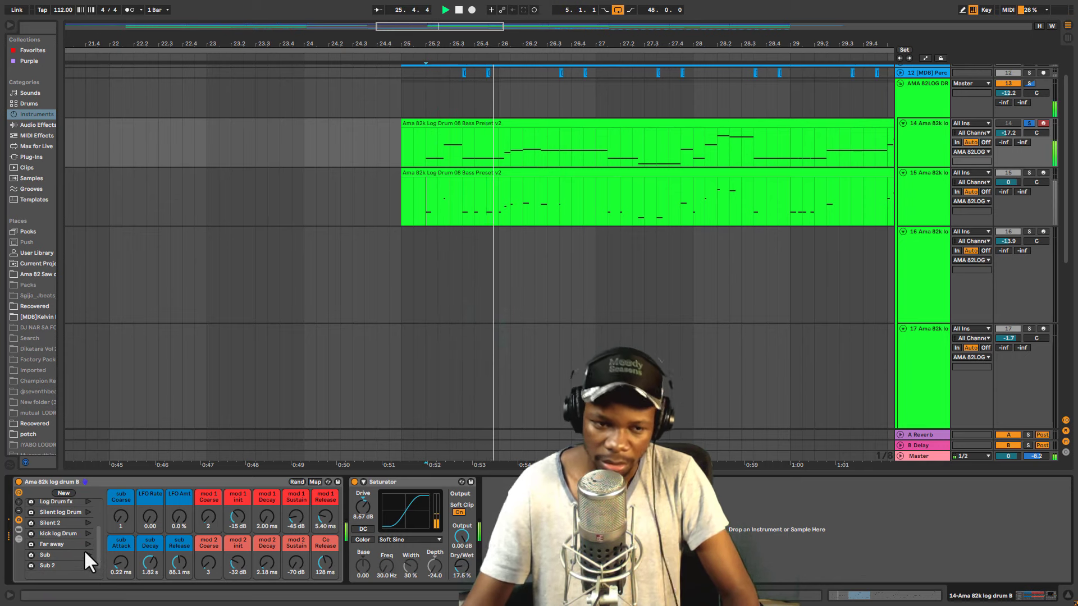
{"action": "left_click", "coordinate": [84, 544]}
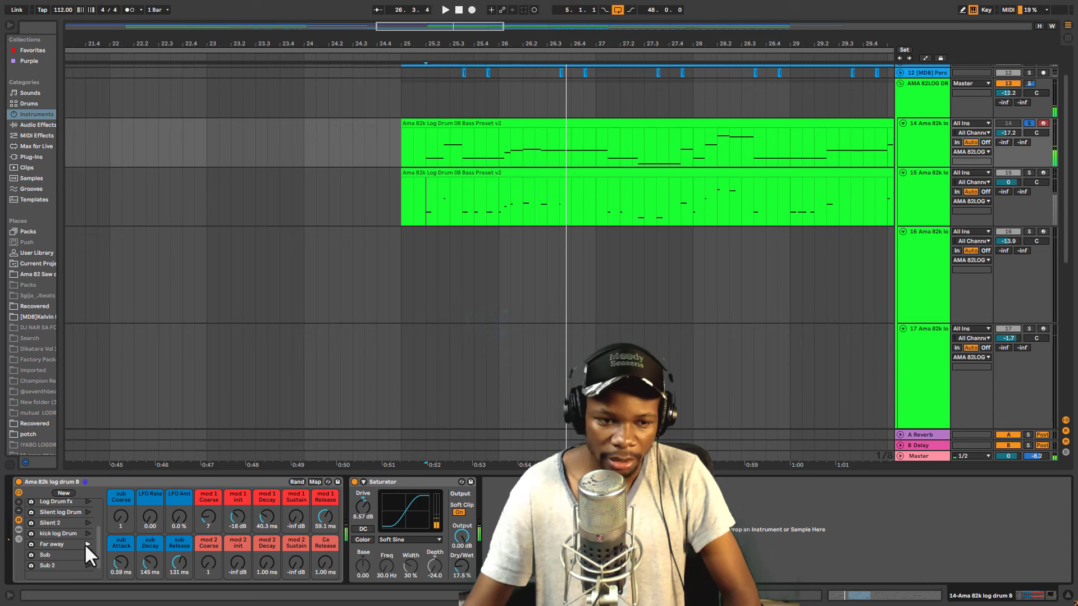
Switch the solo to track 15 and play it, with the Far away variation selected in track 14's rack
{"action": "left_click", "coordinate": [1029, 173]}
{"action": "key", "text": "space"}
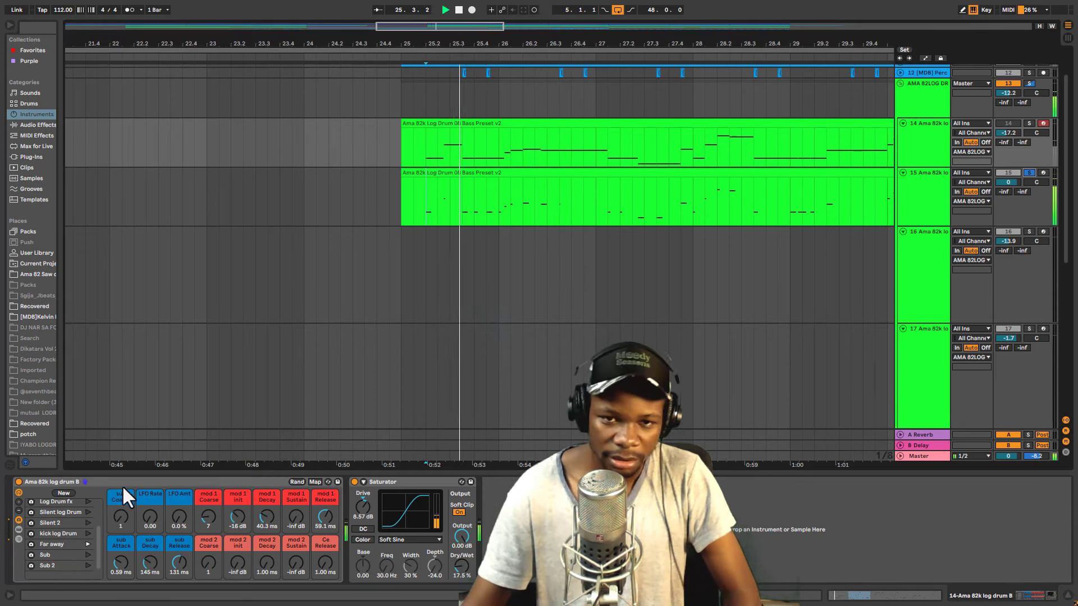
{"action": "left_click", "coordinate": [56, 542]}
{"action": "key", "text": "space"}
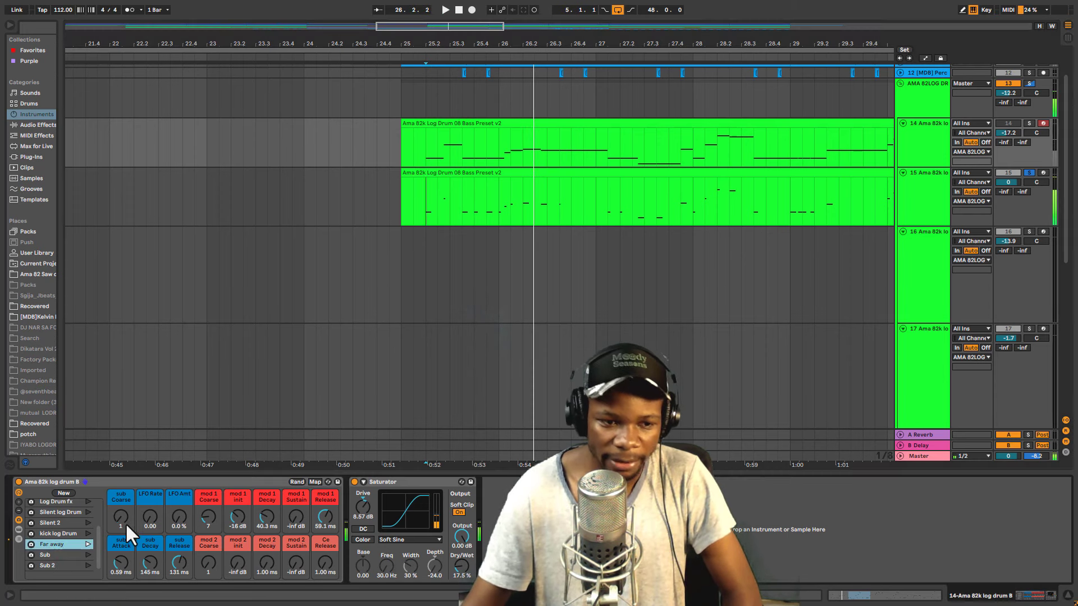
Recall the Silent 2 variation on track 14 and play the soloed track 15 from 25.2.1
{"action": "left_click", "coordinate": [88, 523]}
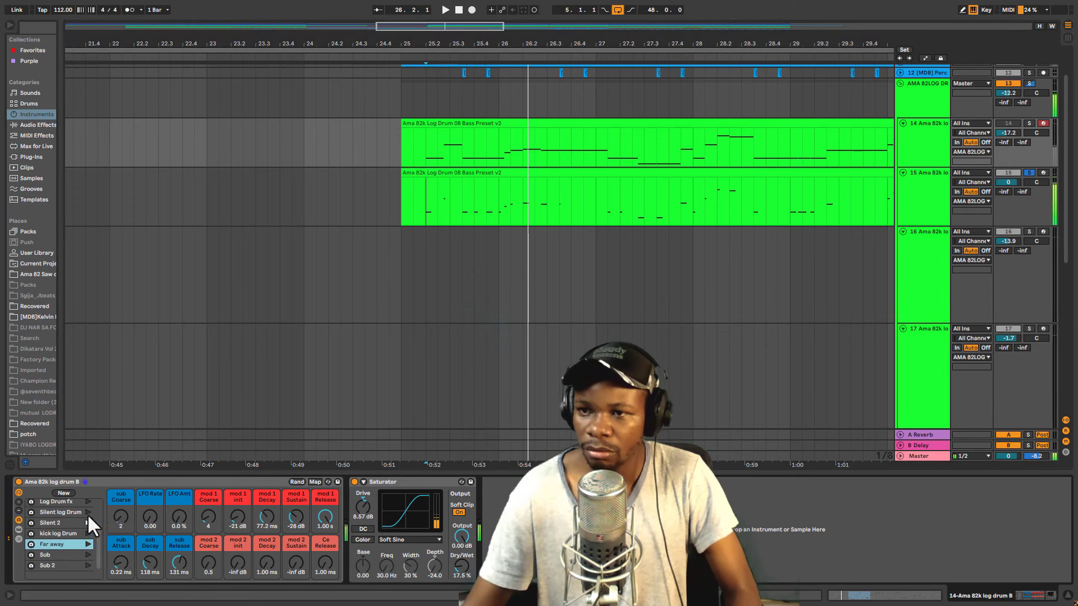
{"action": "key", "text": "space"}
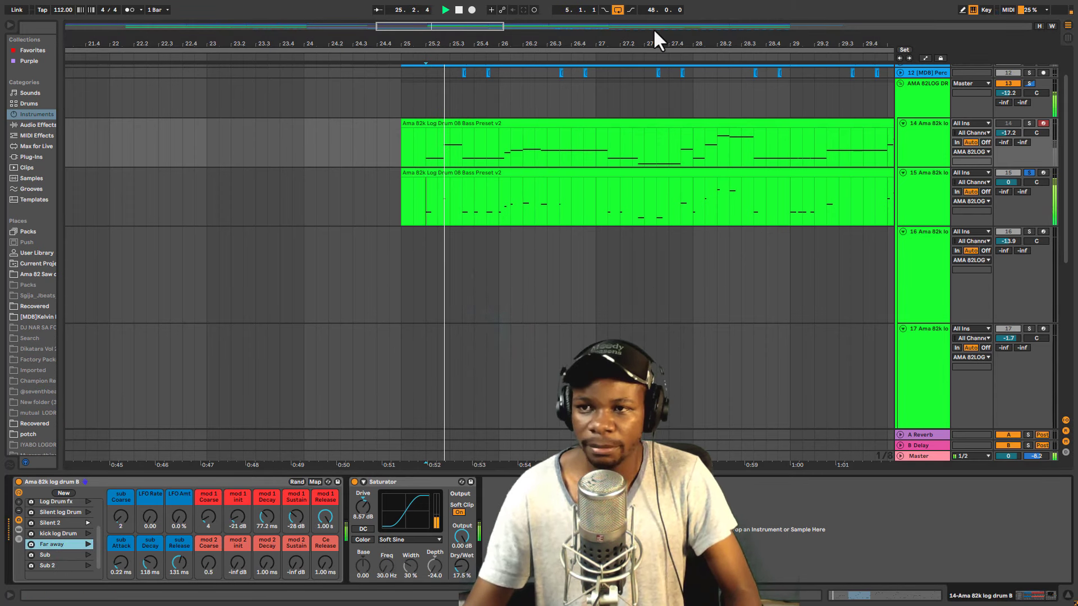
{"action": "key", "text": "space"}
{"action": "key", "text": "space"}
{"action": "left_click_drag", "start_coordinate": [596, 46], "coordinate": [597, 4]}
{"action": "key", "text": "space"}
{"action": "key", "text": "space"}
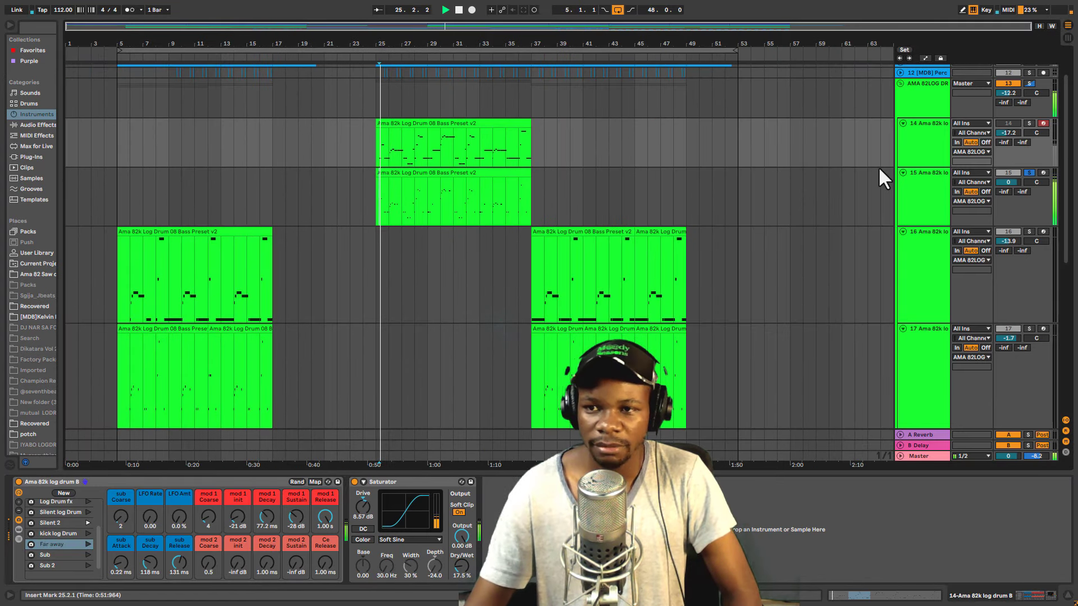
Audition the Far away and kick log Drum variations on track 15
{"action": "left_click", "coordinate": [918, 204]}
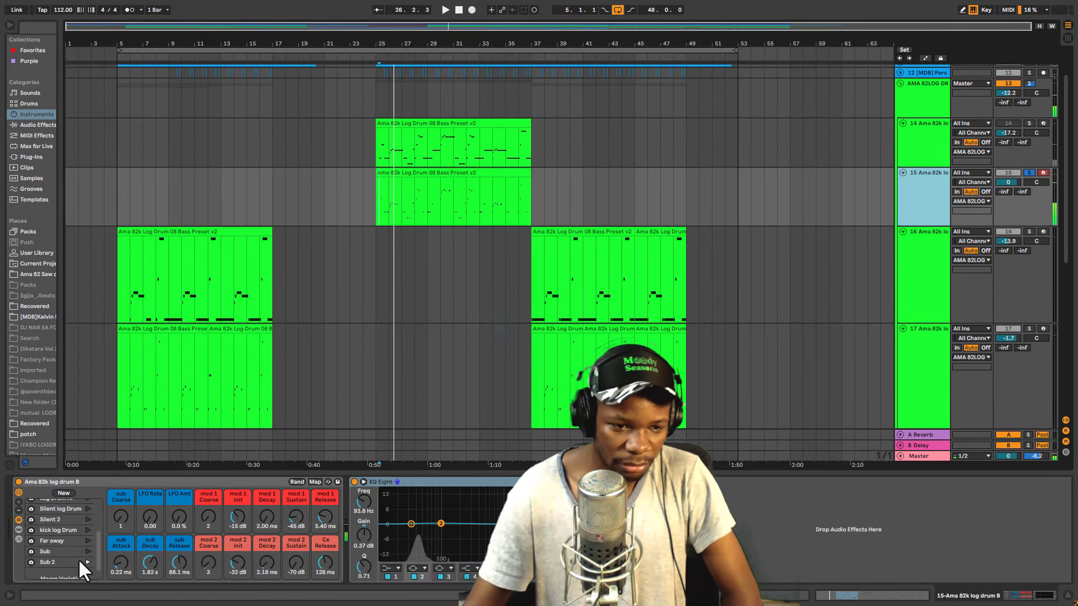
{"action": "key", "text": "space"}
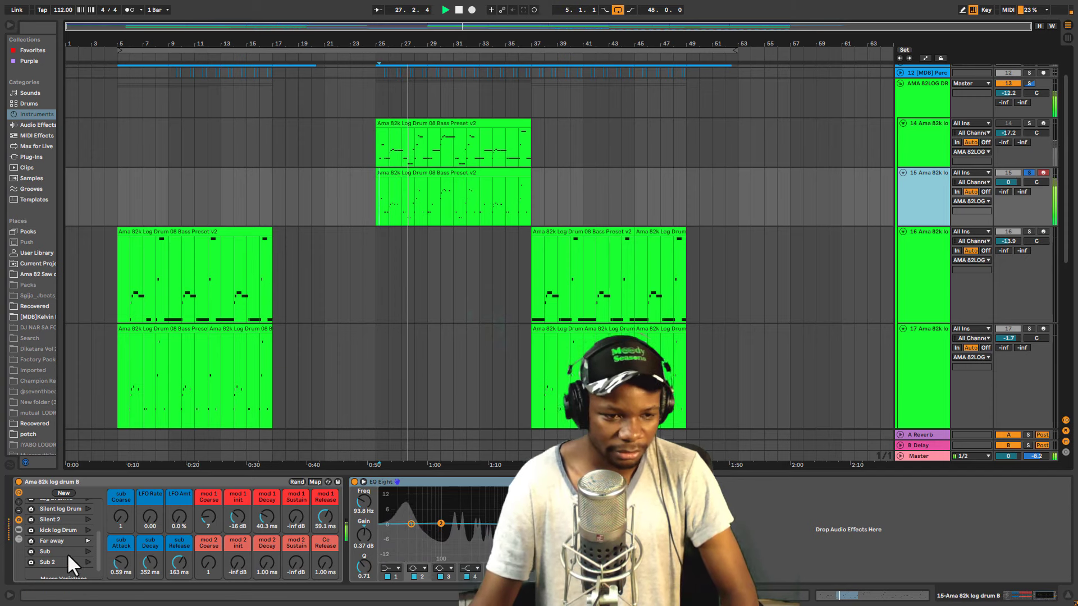
{"action": "left_click", "coordinate": [88, 530]}
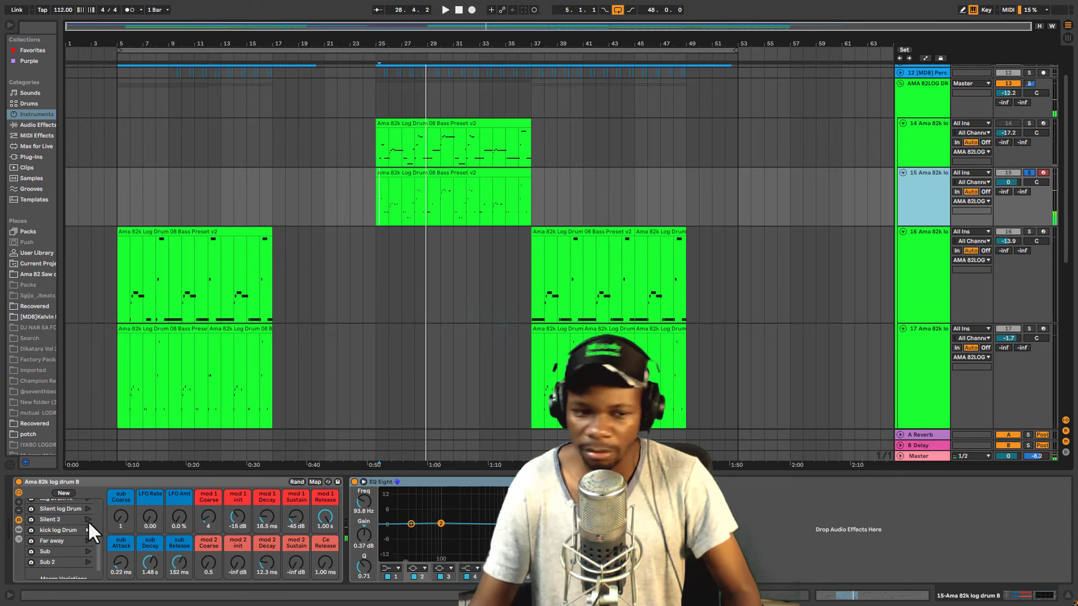
{"action": "key", "text": "space"}
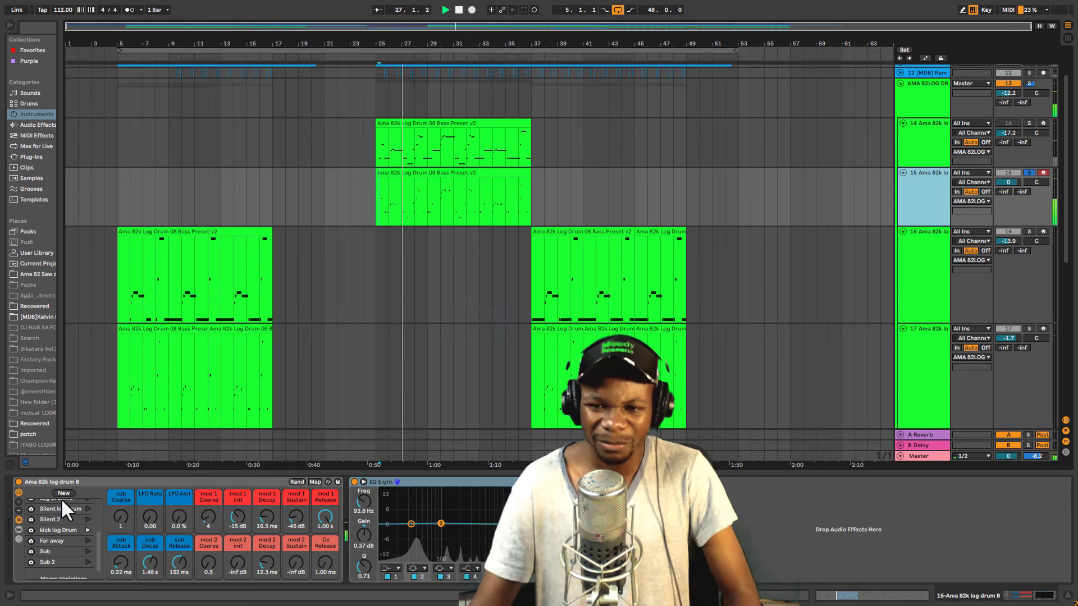
Audition the Silent 2 and Silent log Drum variations on track 15 from 25.2.1
{"action": "left_click", "coordinate": [88, 519]}
{"action": "key", "text": "space"}
{"action": "scroll", "coordinate": [86, 525], "scroll_direction": "up", "scroll_amount": 3}
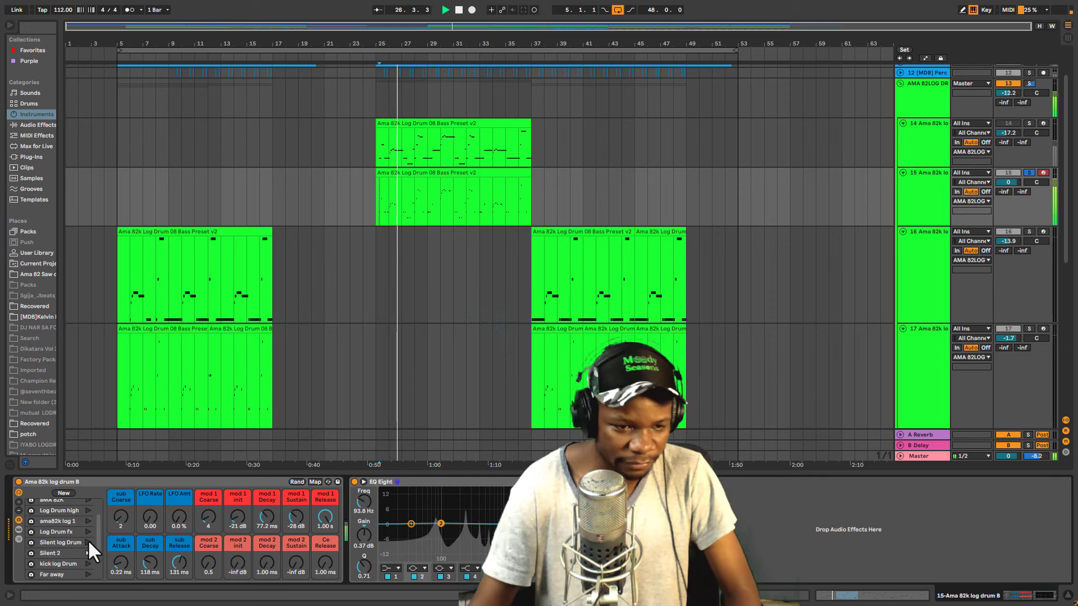
{"action": "left_click", "coordinate": [88, 542]}
{"action": "key", "text": "space"}
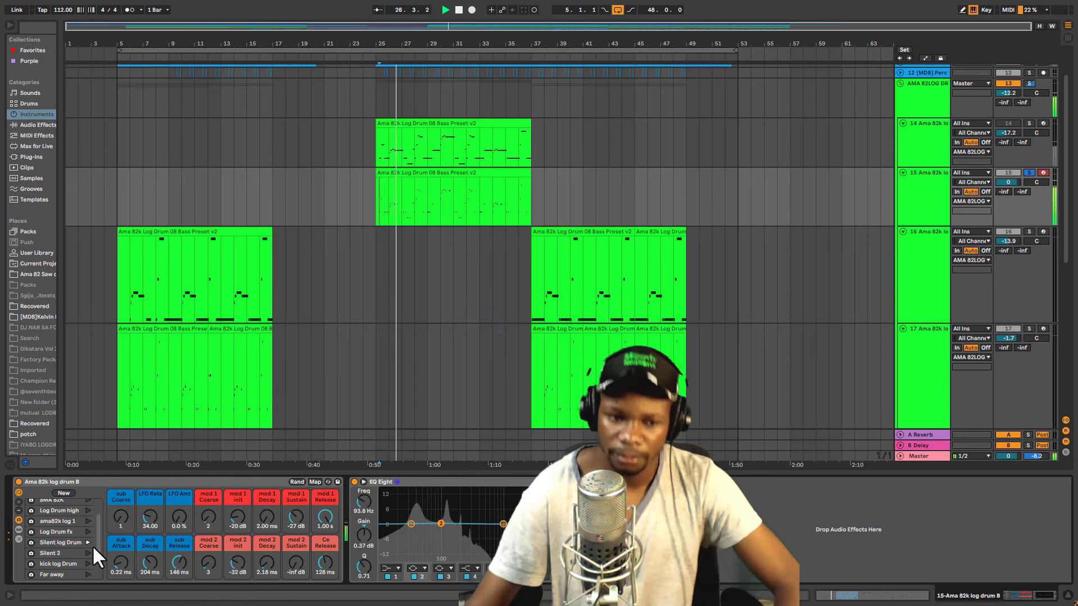
Compare Silent 2 with Silent log Drum again on track 15, ending on Silent log Drum
{"action": "left_click", "coordinate": [89, 553]}
{"action": "key", "text": "space"}
{"action": "key", "text": "space"}
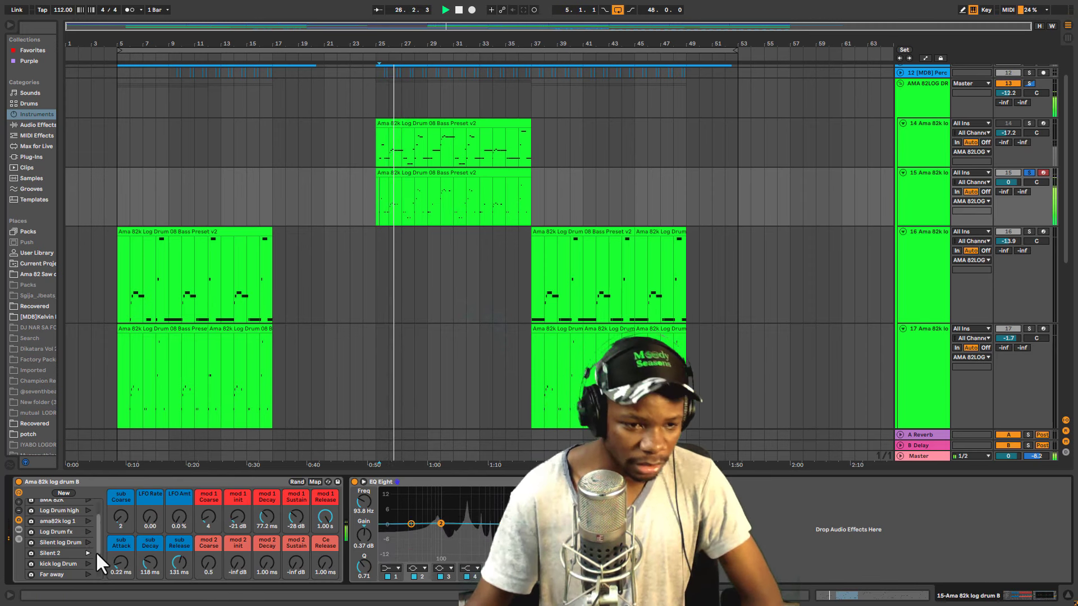
{"action": "left_click", "coordinate": [88, 543]}
{"action": "key", "text": "space"}
{"action": "key", "text": "space"}
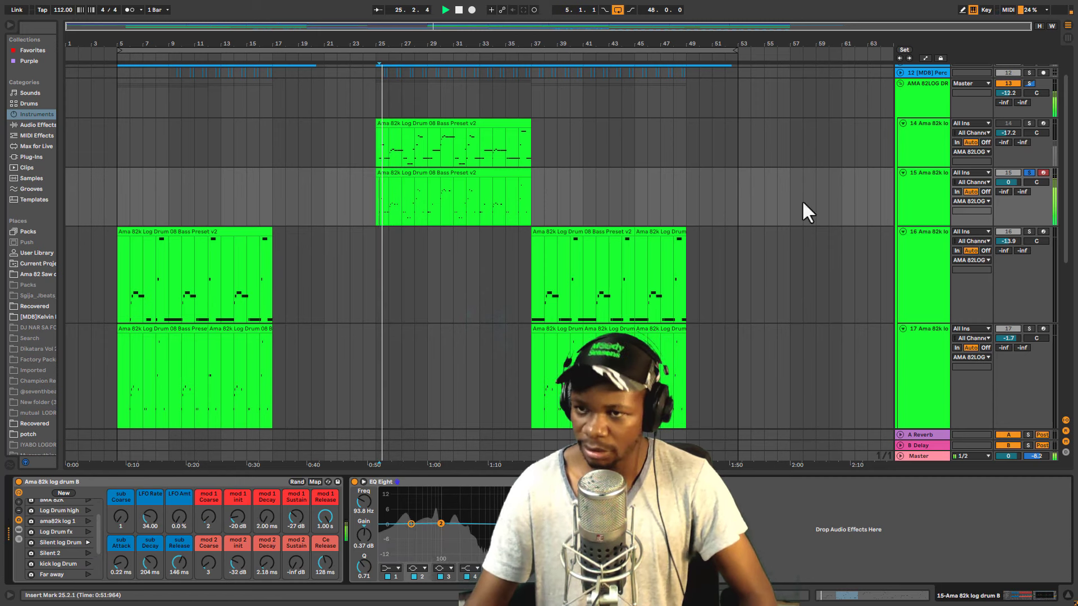
Turn off the solo on track 15 and play the Silent log Drum variation within the full mix
{"action": "left_click", "coordinate": [1029, 172]}
{"action": "key", "text": "space"}
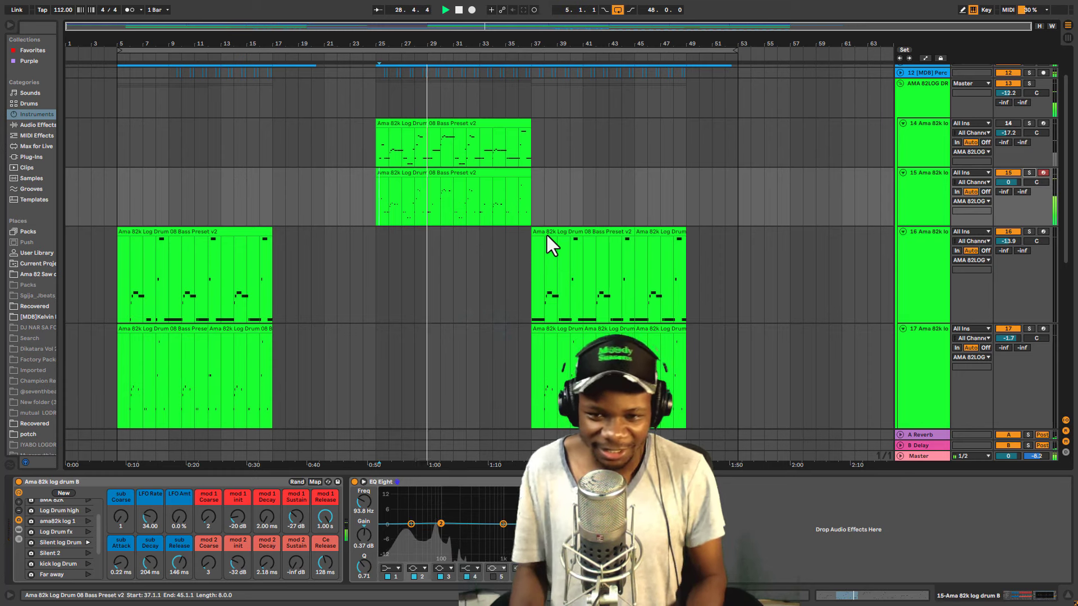
{"action": "key", "text": "space"}
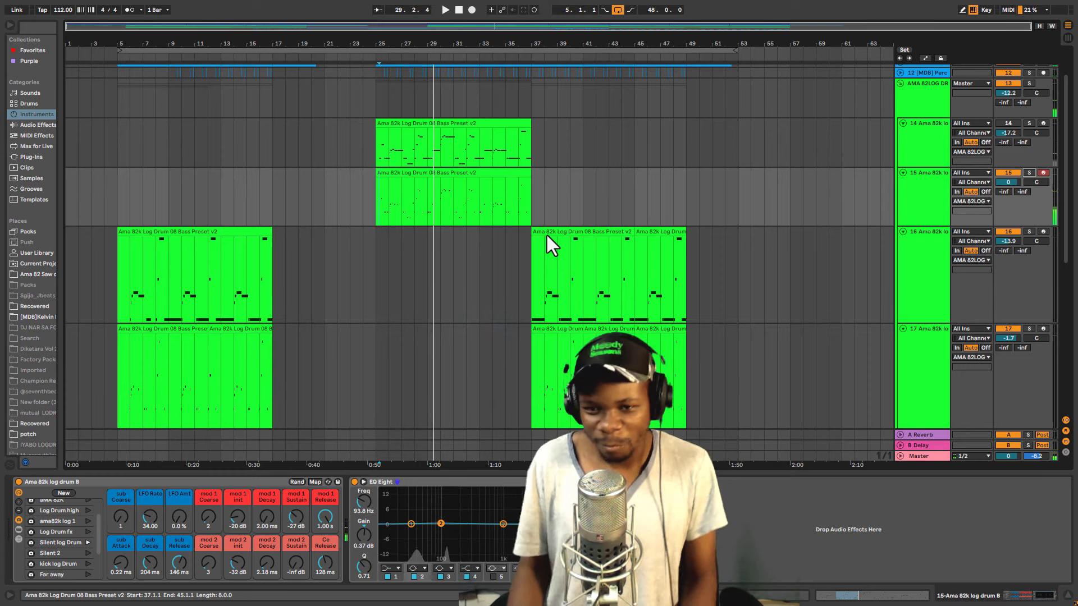
Recall the Log Drum fx variation on track 15 and play it within the full mix
{"action": "key", "text": "space"}
{"action": "left_click", "coordinate": [87, 531]}
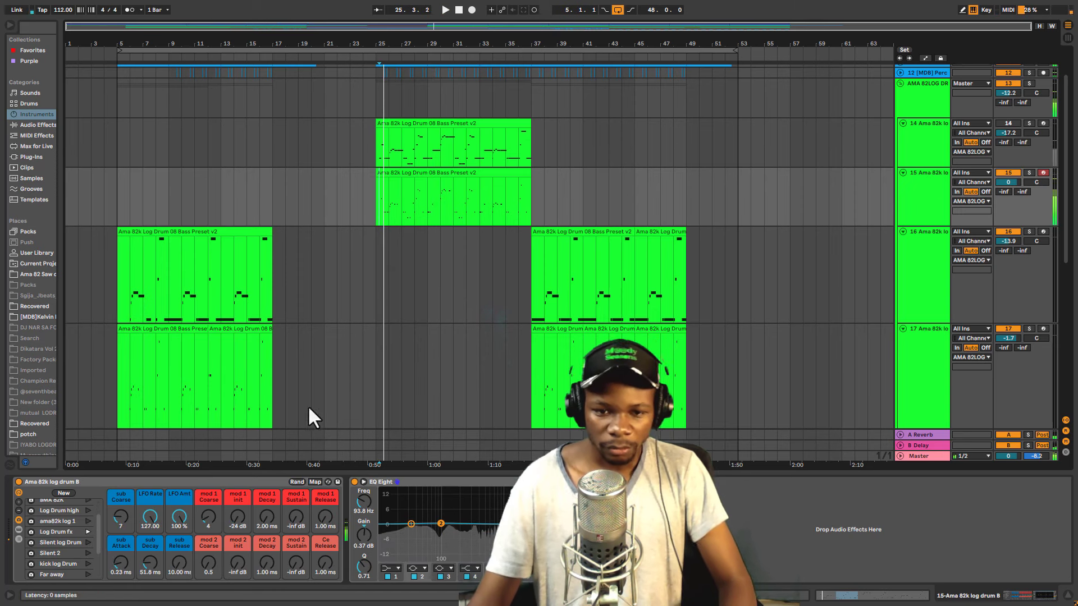
Solo track 15, set sub Coarse and mod 1 Coarse of the Log Drum fx variation to 0.5, and play from 25.2.1
{"action": "key", "text": "space"}
{"action": "scroll", "coordinate": [464, 159], "scroll_direction": "up", "scroll_amount": 2}
{"action": "scroll", "coordinate": [465, 162], "scroll_direction": "down", "scroll_amount": 1}
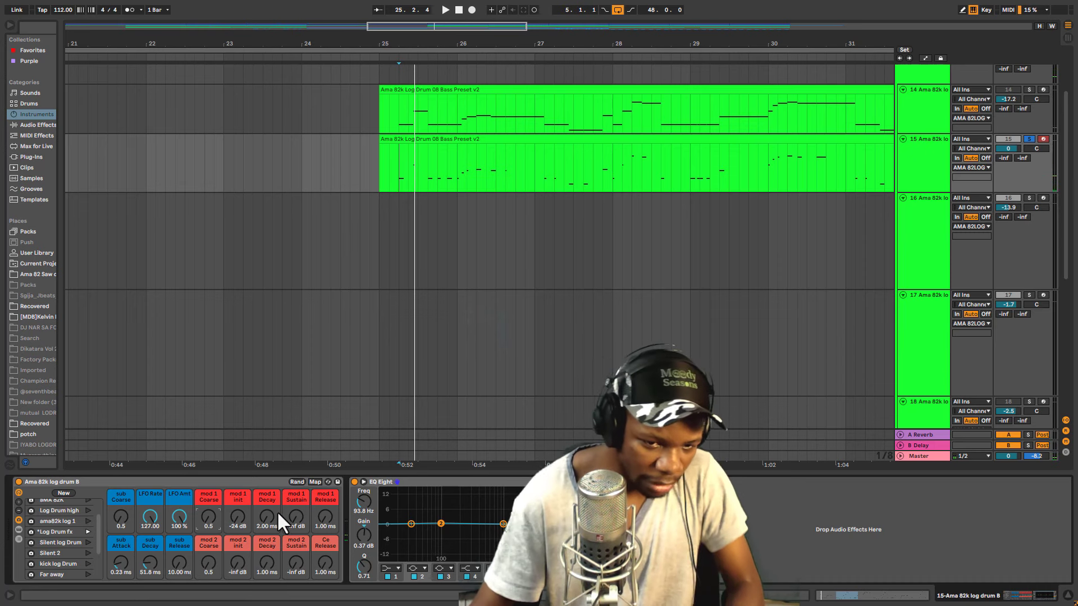
{"action": "key", "text": "space"}
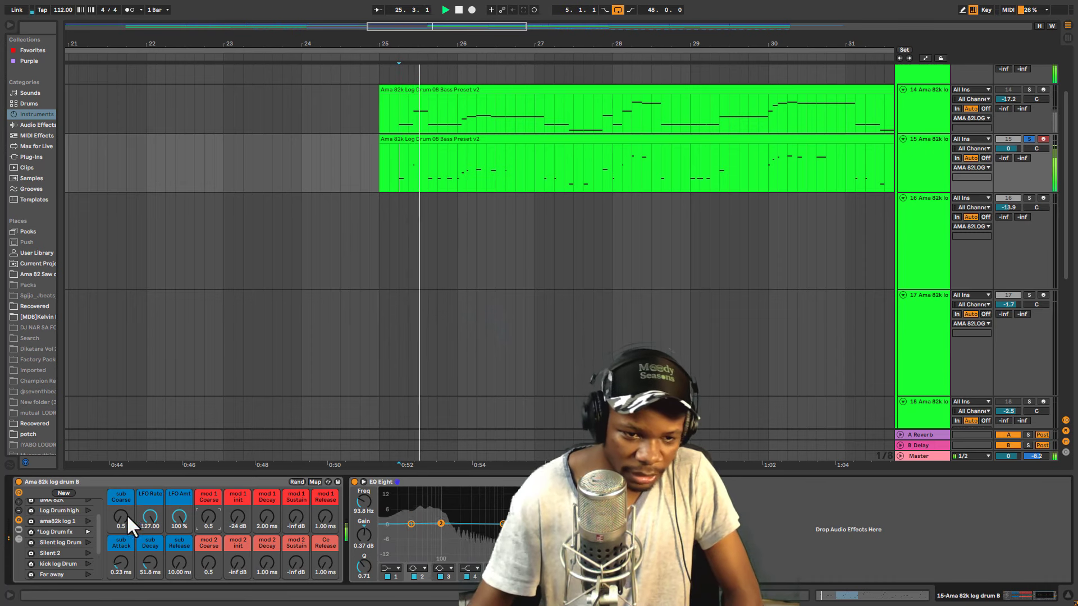
{"action": "key", "text": "space"}
{"action": "key", "text": "space"}
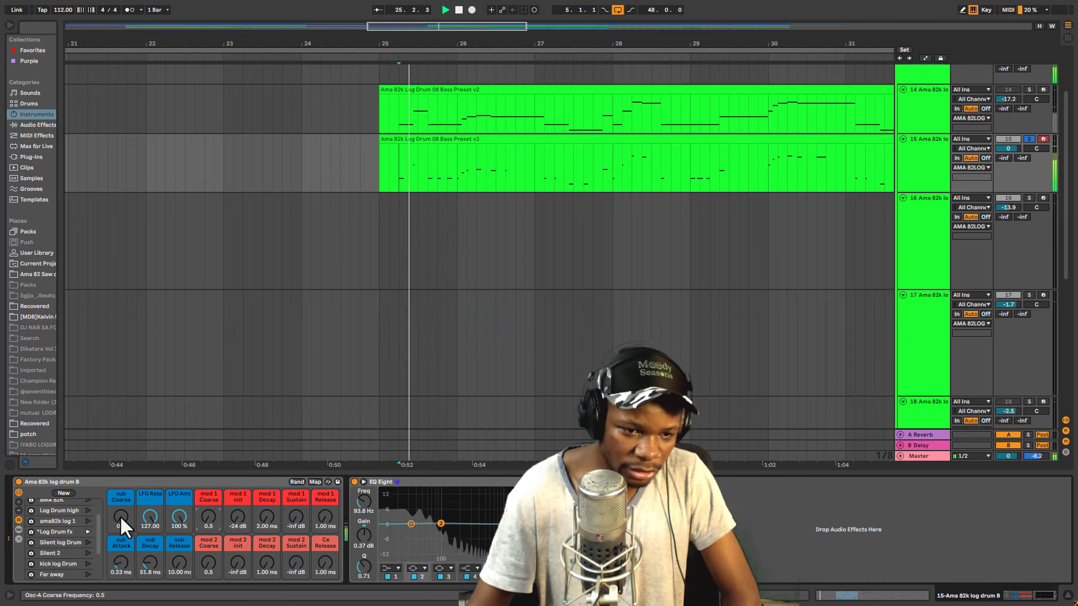
{"action": "key", "text": "space"}
Raise sub Coarse to 1 and audition the sound on track 15 from 25.2.1
{"action": "left_click", "coordinate": [119, 516]}
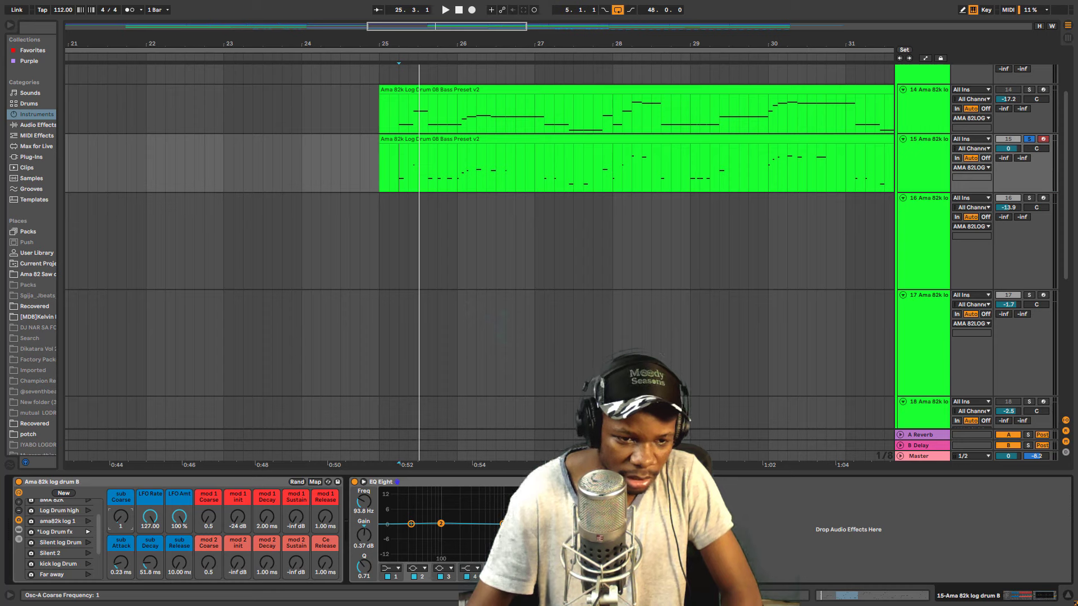
{"action": "key", "text": "space"}
{"action": "key", "text": "space"}
{"action": "key", "text": "space"}
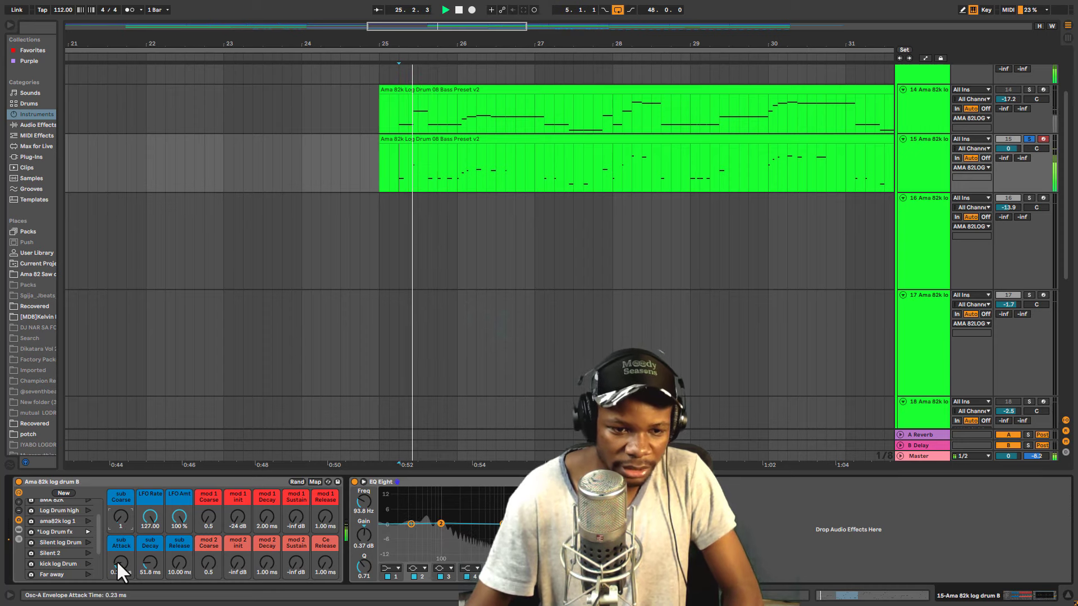
{"action": "left_click", "coordinate": [264, 515]}
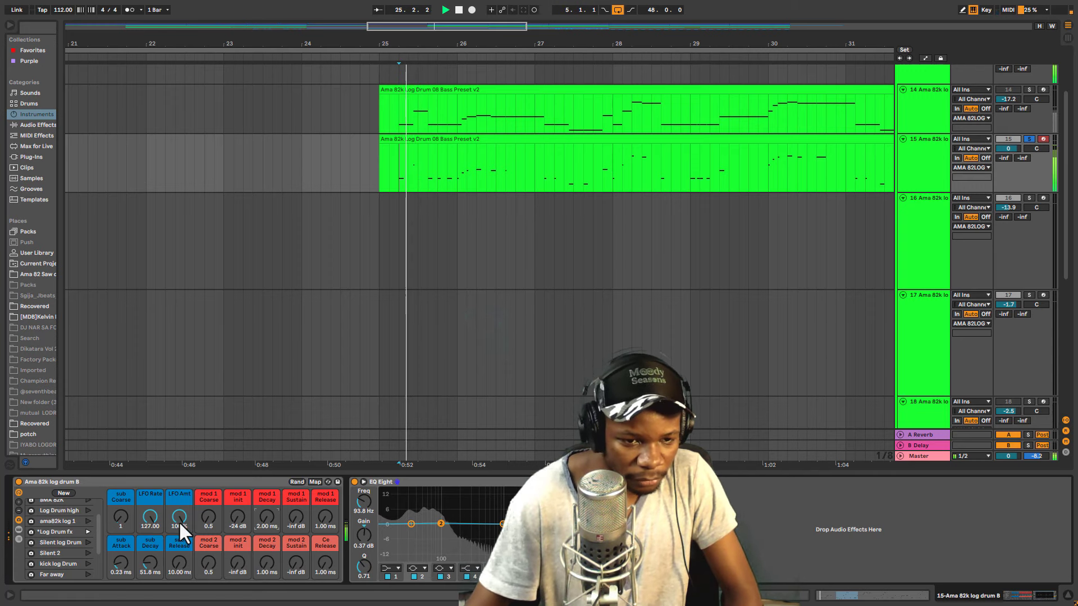
Remove the modulation with LFO Rate 0.00 and LFO Amt 0%, set sub Attack to 0.00 ms and sub Decay to 10.00 ms, and play
{"action": "key", "text": "space"}
{"action": "left_click_drag", "start_coordinate": [152, 517], "coordinate": [152, 589]}
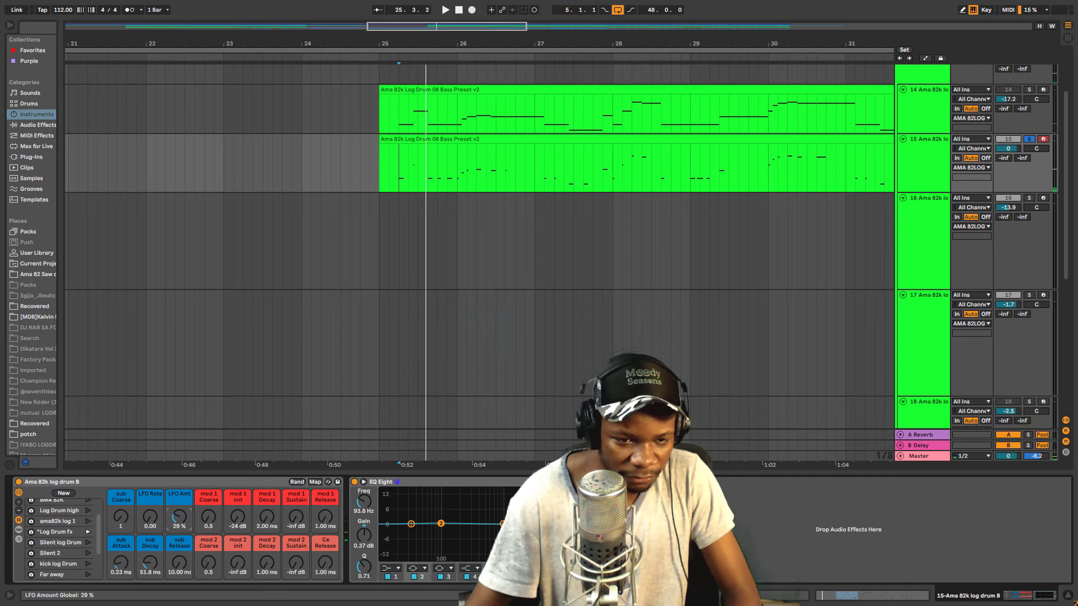
{"action": "left_click_drag", "start_coordinate": [179, 517], "coordinate": [179, 556]}
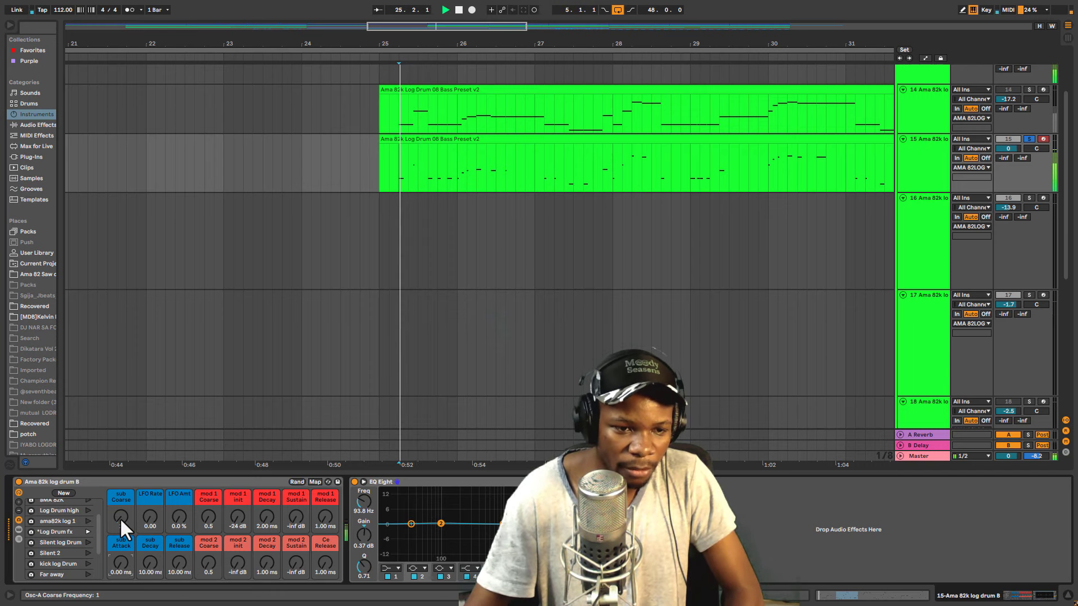
{"action": "mouse_move", "coordinate": [119, 521]}
{"action": "left_mouse_down"}
{"action": "mouse_move", "coordinate": [119, 495]}
{"action": "mouse_move", "coordinate": [118, 525]}
{"action": "left_mouse_up"}
{"action": "key", "text": "space"}
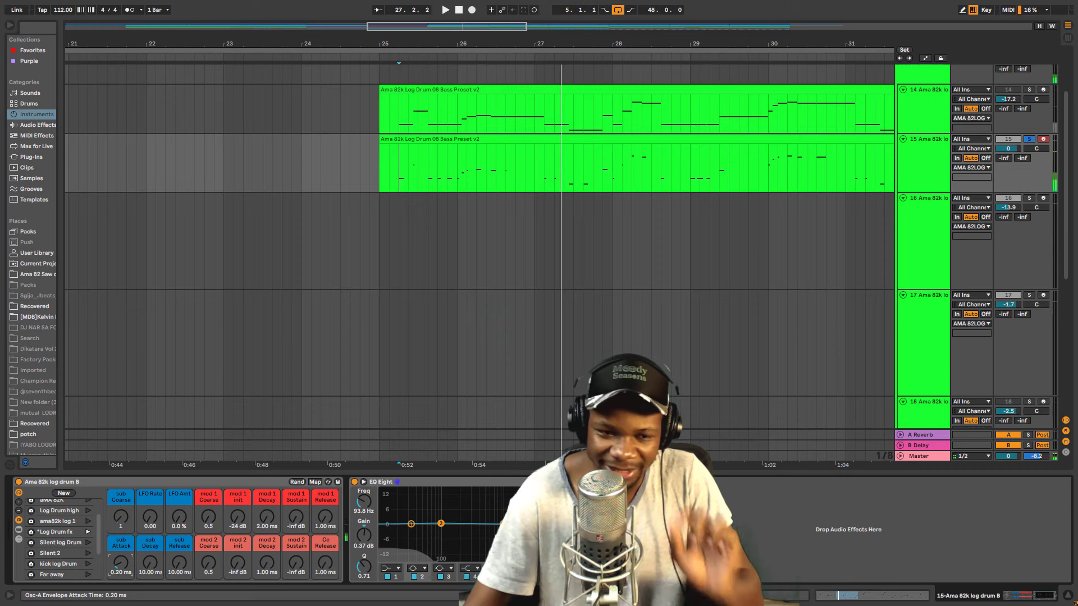
Compare sub Attack at 0.00 ms and 0.20 ms while playing, ending on 0.20 ms
{"action": "mouse_move", "coordinate": [124, 565]}
{"action": "left_mouse_down"}
{"action": "mouse_move", "coordinate": [124, 553]}
{"action": "mouse_move", "coordinate": [120, 567]}
{"action": "left_mouse_up"}
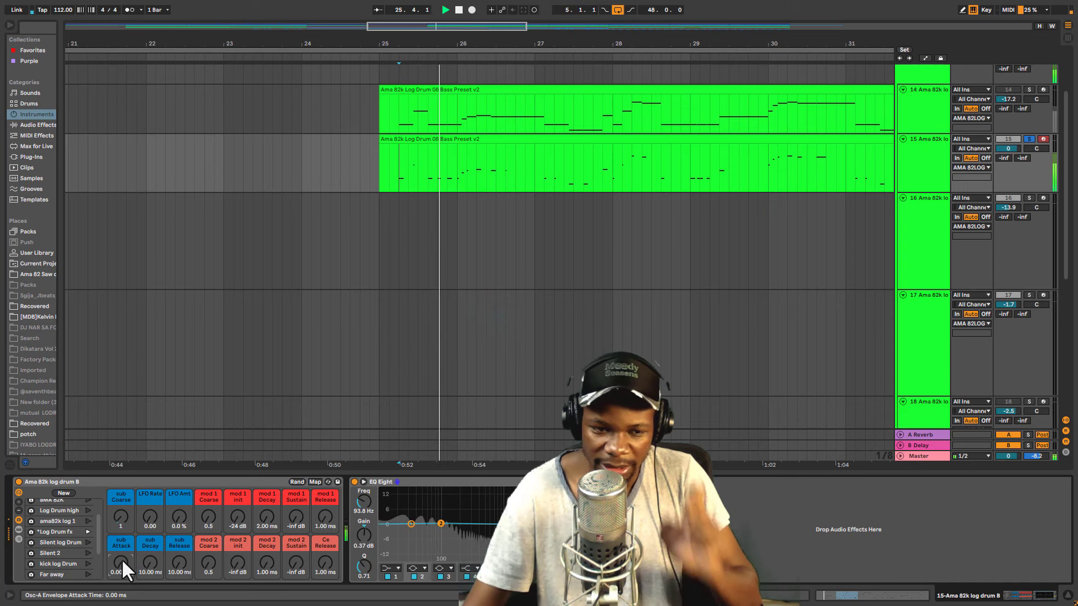
{"action": "left_click_drag", "start_coordinate": [119, 558], "coordinate": [119, 555]}
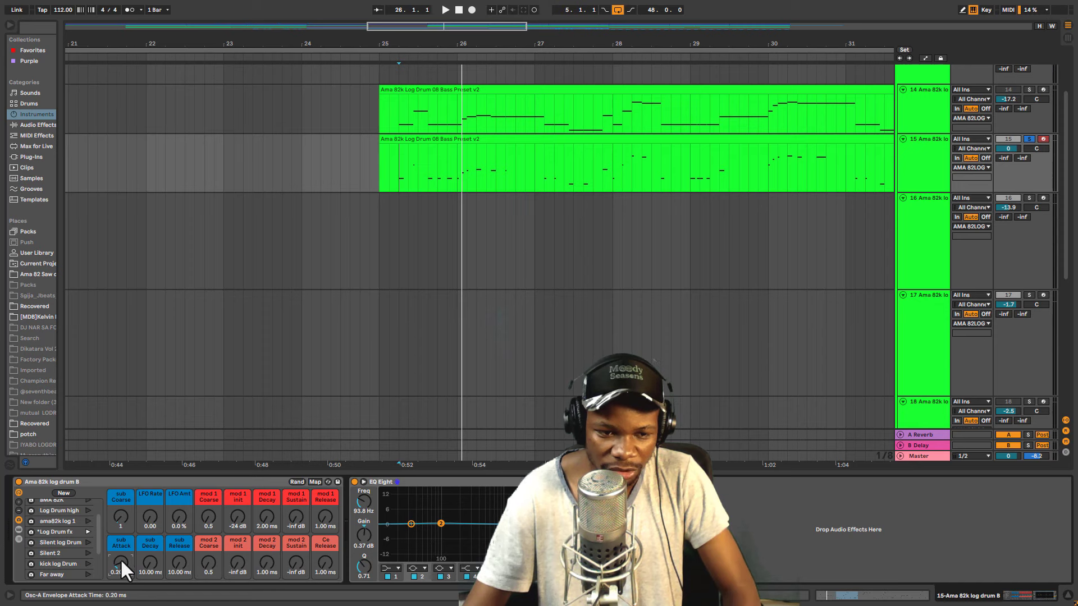
{"action": "key", "text": "space"}
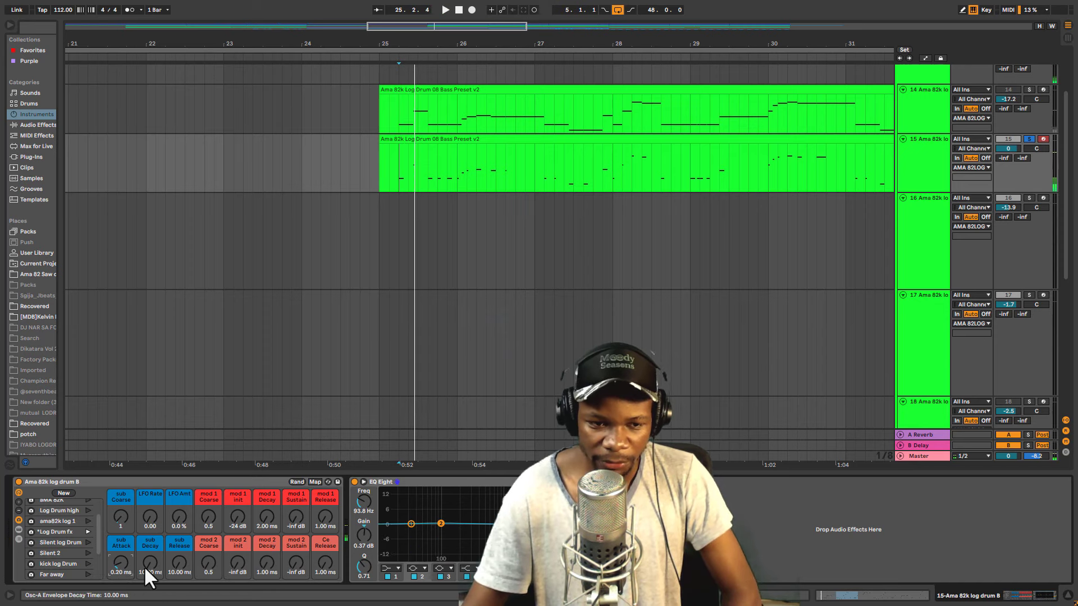
Lengthen the sub with Decay 569 ms and Release 189 ms, and audition it
{"action": "left_click_drag", "start_coordinate": [150, 563], "coordinate": [176, 543]}
{"action": "key", "text": "space"}
{"action": "key", "text": "space"}
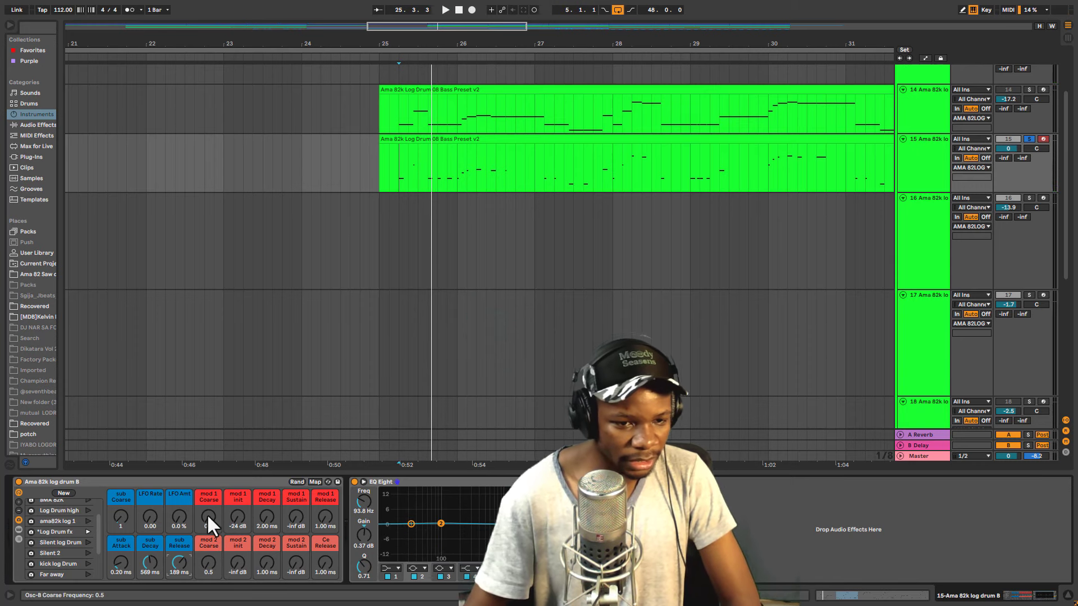
Set mod 1 Coarse to 4 and audition it from 25.2.1
{"action": "key", "text": "space"}
{"action": "left_click_drag", "start_coordinate": [206, 520], "coordinate": [207, 500]}
{"action": "key", "text": "space"}
{"action": "key", "text": "space"}
{"action": "key", "text": "space"}
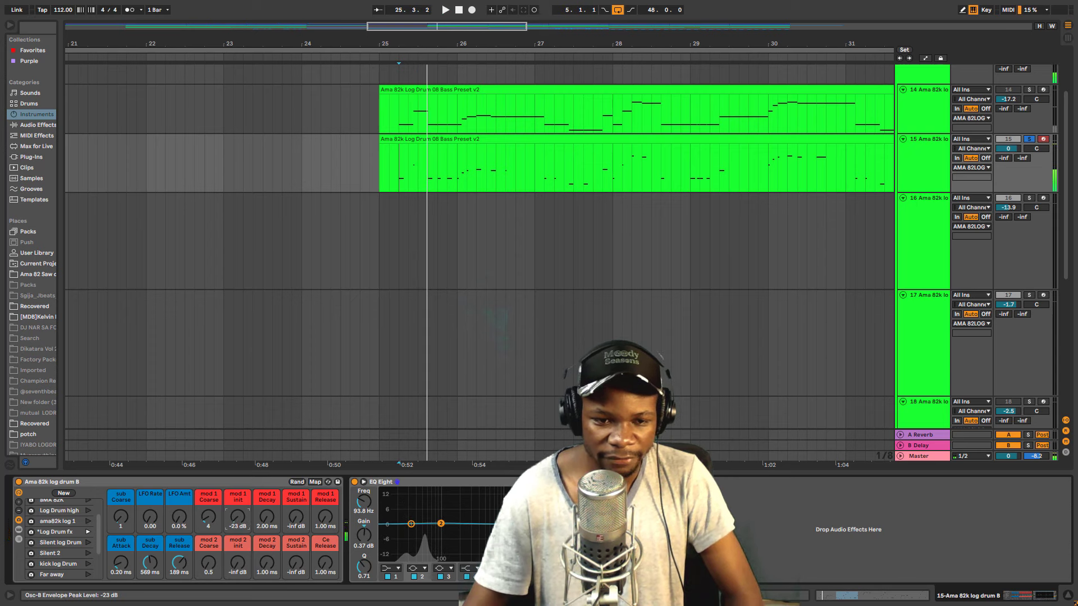
Raise mod 1 Init to -7.6 dB and mod 1 Sustain to -27 dB, replaying track 15 to hear each change
{"action": "key", "text": "space"}
{"action": "left_click_drag", "start_coordinate": [237, 516], "coordinate": [294, 512]}
{"action": "key", "text": "space"}
{"action": "key", "text": "space"}
{"action": "key", "text": "space"}
{"action": "key", "text": "space"}
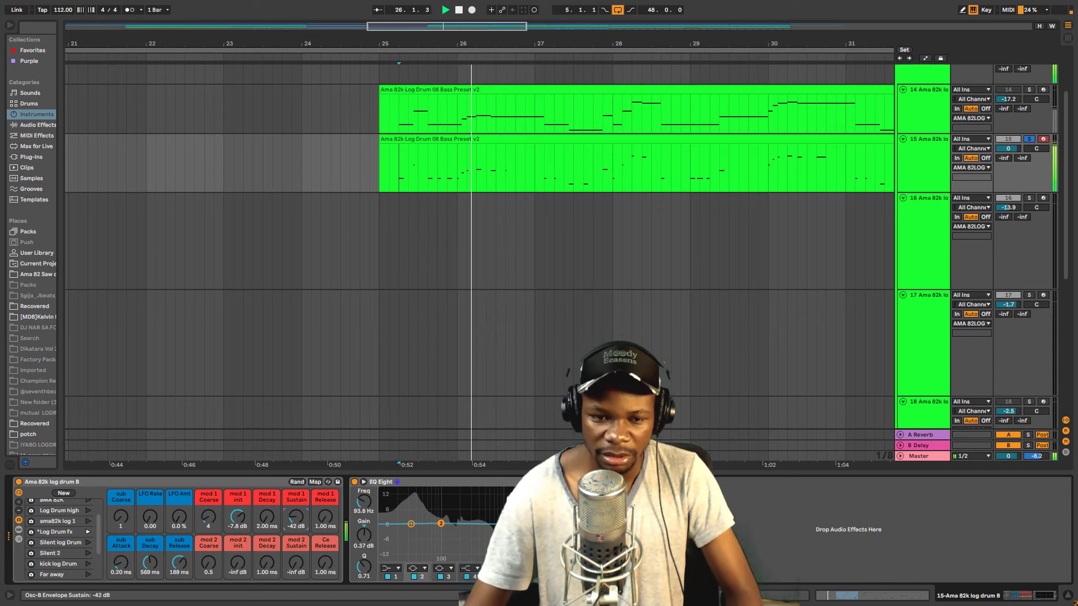
{"action": "key", "text": "space"}
{"action": "key", "text": "space"}
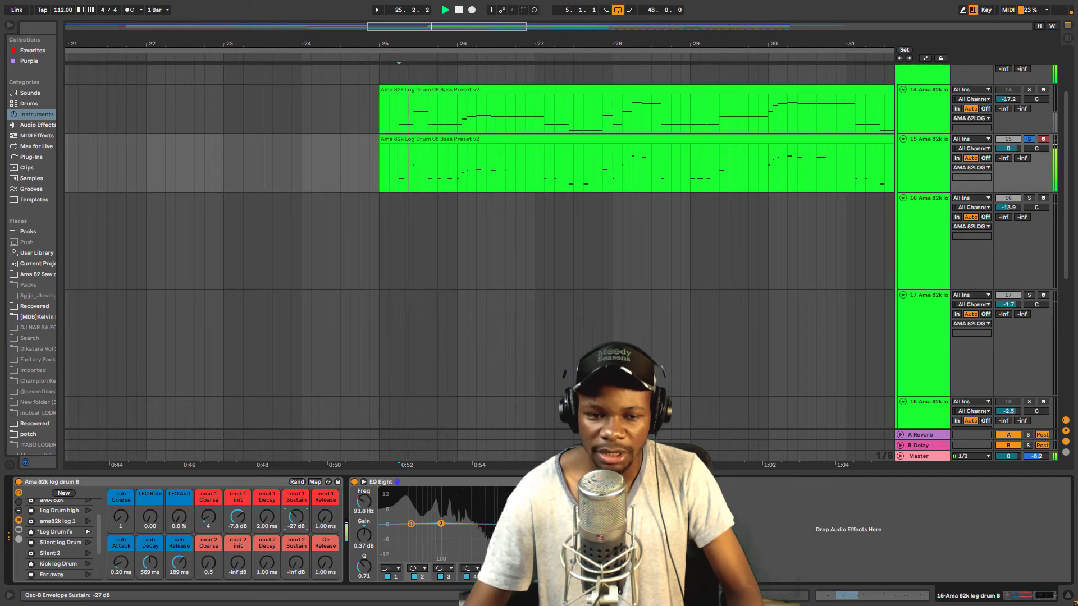
Set mod 1 Release to 1.00 s and play track 15 again
{"action": "mouse_move", "coordinate": [294, 516]}
{"action": "left_mouse_down"}
{"action": "mouse_move", "coordinate": [324, 514]}
{"action": "mouse_move", "coordinate": [324, 449]}
{"action": "left_mouse_up"}
{"action": "left_click", "coordinate": [324, 517]}
{"action": "key", "text": "space"}
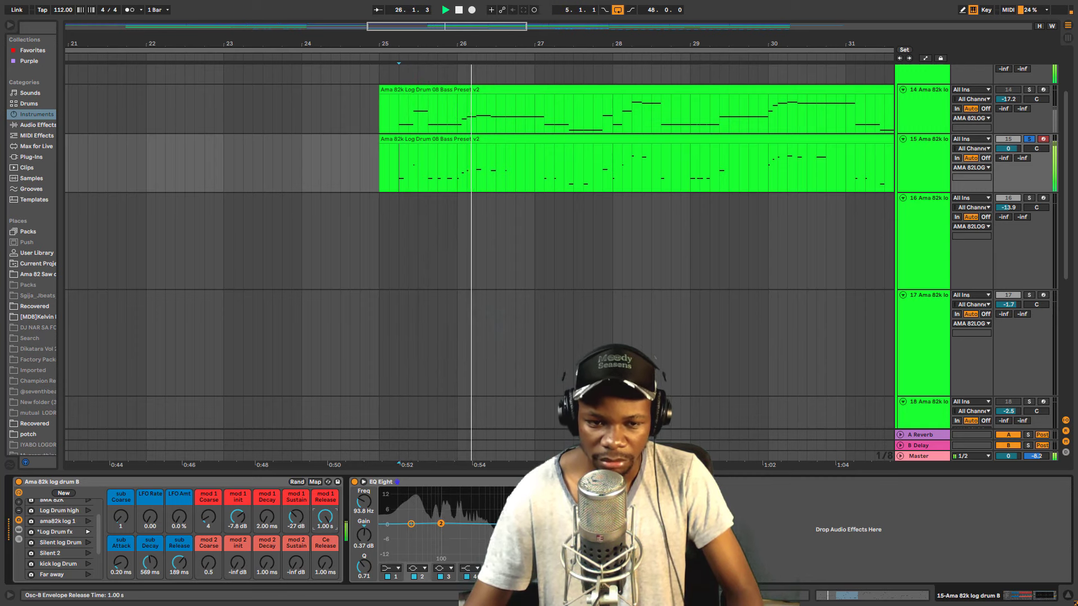
{"action": "key", "text": "space"}
{"action": "key", "text": "space"}
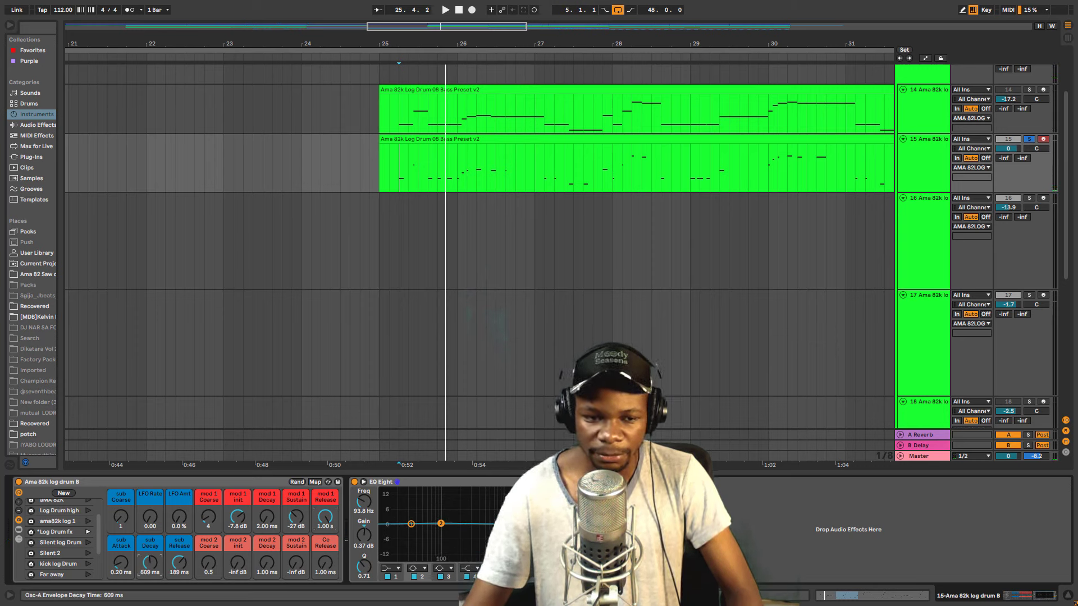
During playback, set sub Decay to 250 ms and Release to 88.1 ms, and mod 1 Init to -8.1 dB, Sustain to -35 dB and Release to 683 ms
{"action": "key", "text": "space"}
{"action": "left_click_drag", "start_coordinate": [150, 563], "coordinate": [150, 575]}
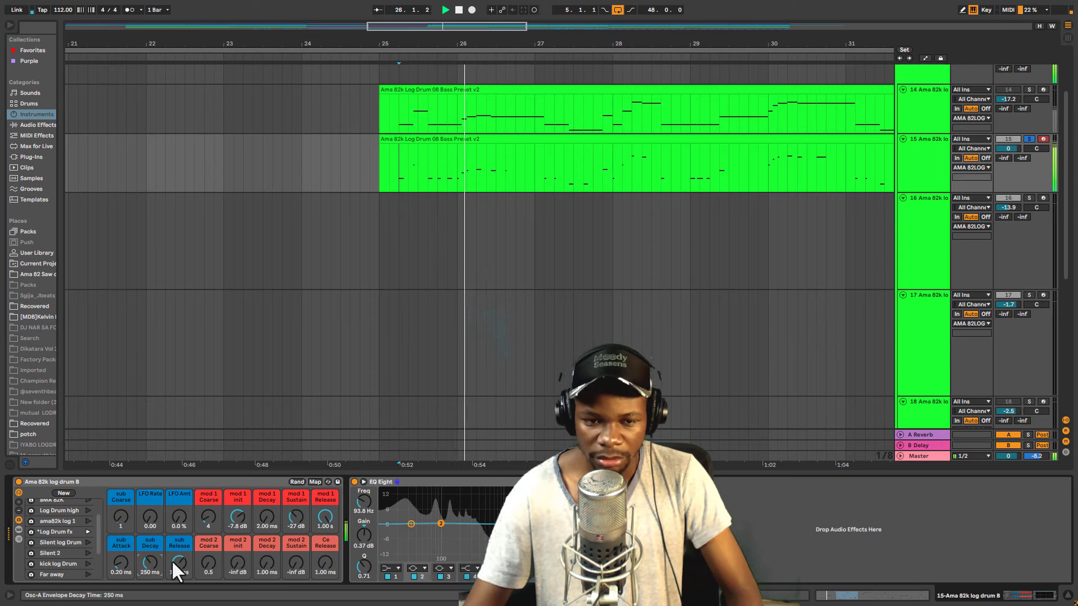
{"action": "left_click_drag", "start_coordinate": [297, 514], "coordinate": [245, 517]}
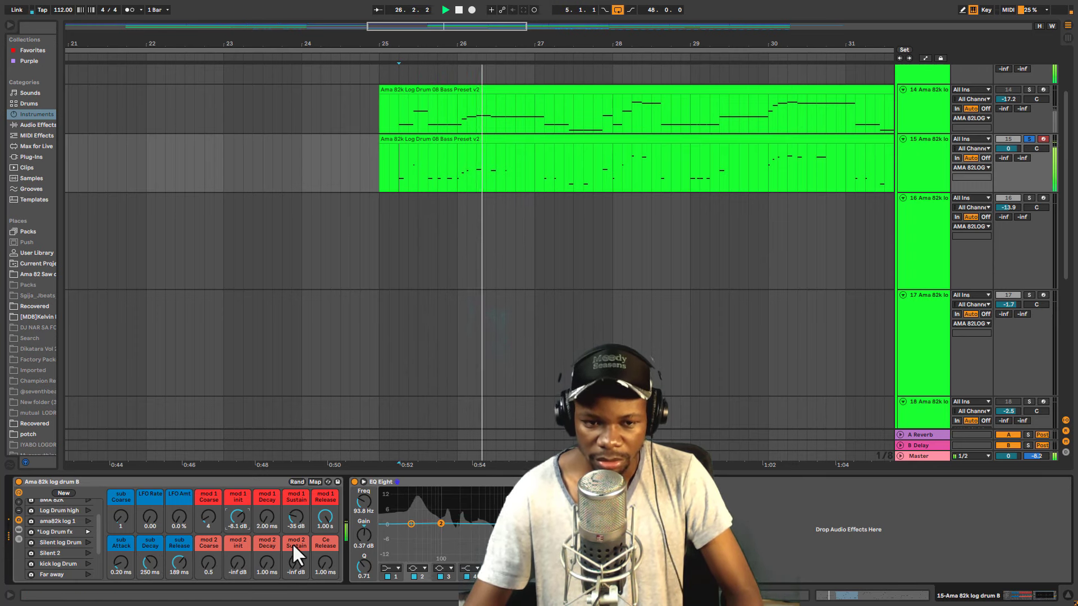
{"action": "left_click_drag", "start_coordinate": [323, 515], "coordinate": [324, 525]}
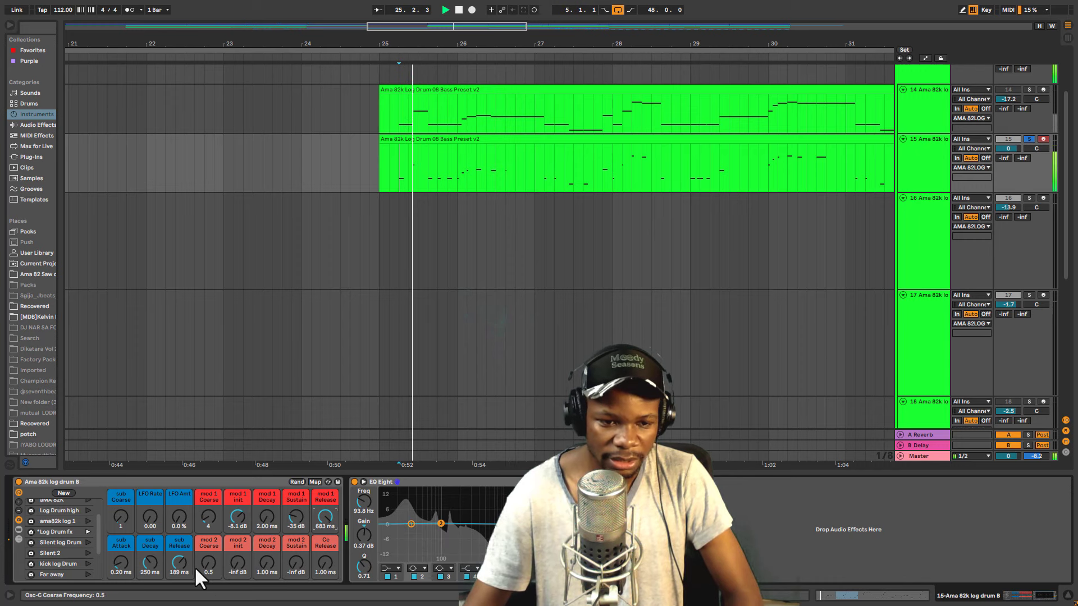
{"action": "left_click_drag", "start_coordinate": [172, 562], "coordinate": [173, 568]}
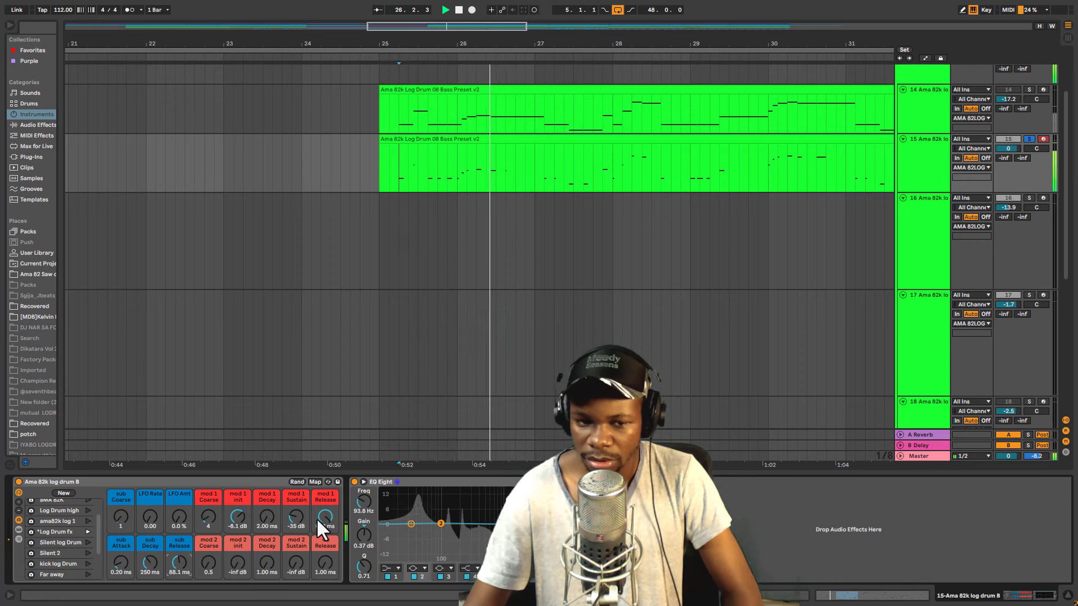
Set mod 1 Sustain to -29 dB and mod 1 Decay to 3.83 ms, replaying track 15 to check
{"action": "left_click_drag", "start_coordinate": [291, 517], "coordinate": [268, 512]}
{"action": "key", "text": "space"}
{"action": "key", "text": "space"}
{"action": "left_click", "coordinate": [267, 518]}
{"action": "key", "text": "space"}
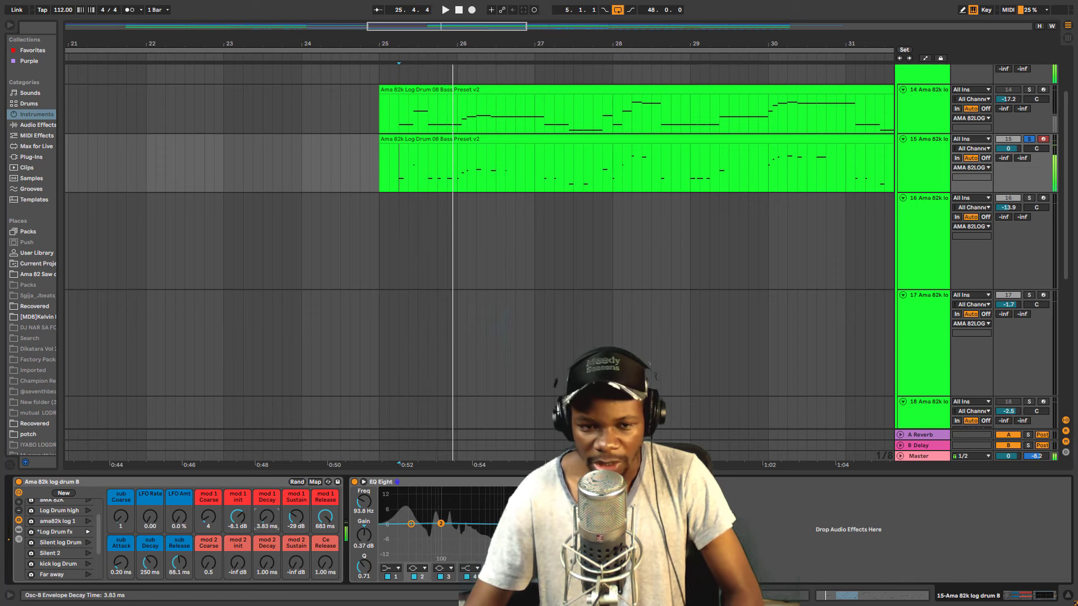
Lengthen mod 1 Decay to 40.3 ms and audition it
{"action": "mouse_move", "coordinate": [264, 517]}
{"action": "left_mouse_down"}
{"action": "mouse_move", "coordinate": [264, 502]}
{"action": "mouse_move", "coordinate": [265, 535]}
{"action": "mouse_move", "coordinate": [264, 513]}
{"action": "left_mouse_up"}
{"action": "key", "text": "space"}
{"action": "key", "text": "space"}
{"action": "key", "text": "space"}
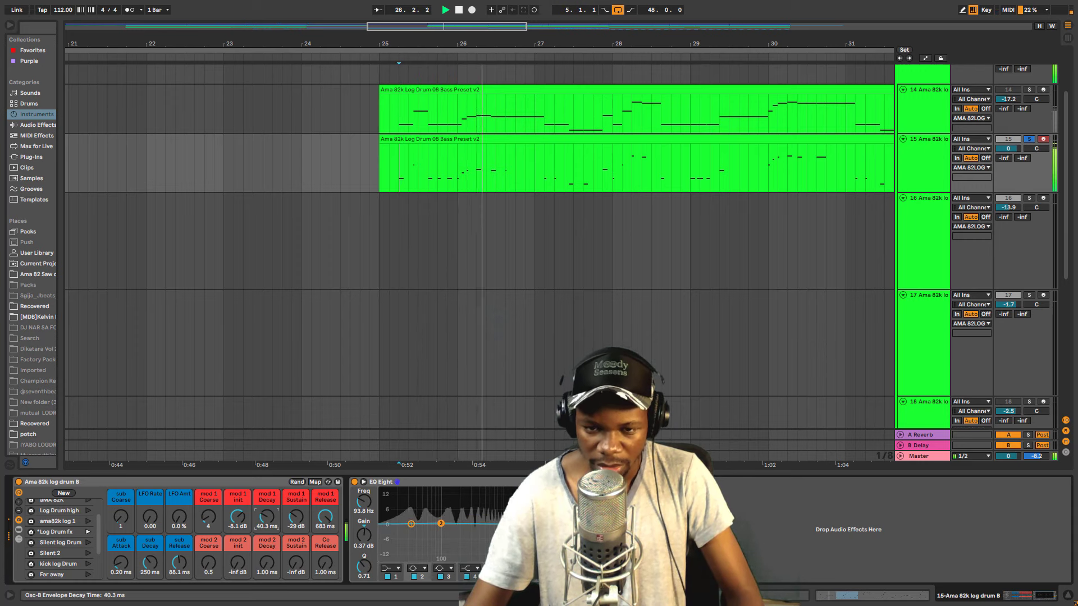
Recall the (FL) log drum variation on track 15 and play it from 25.2.1
{"action": "key", "text": "space"}
{"action": "key", "text": "space"}
{"action": "key", "text": "space"}
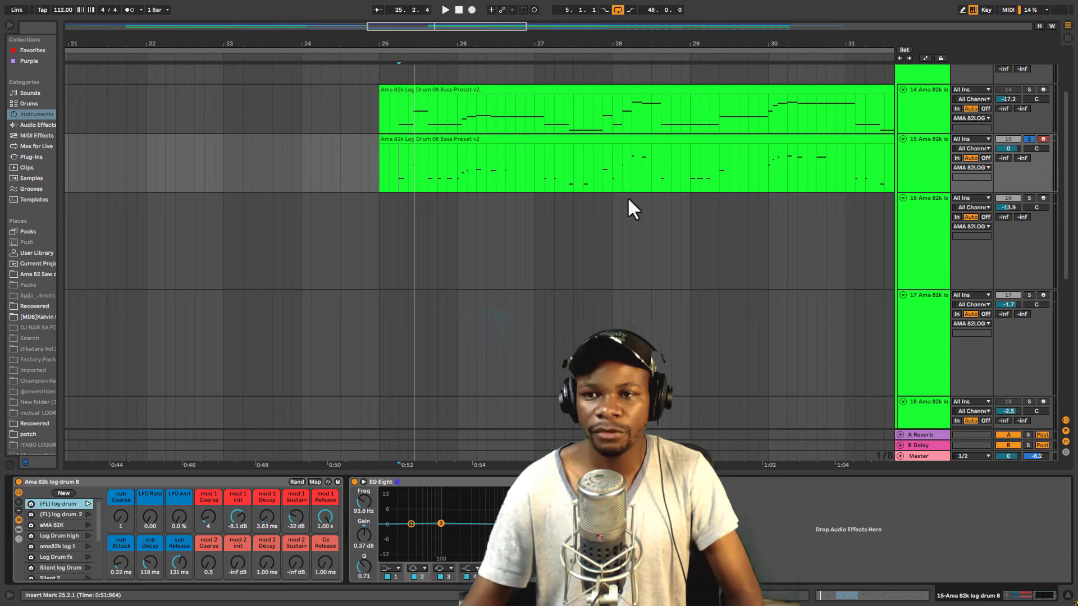
Split the log drum clip on track 15 at 25.2.1
{"action": "scroll", "coordinate": [629, 199], "scroll_direction": "up", "scroll_amount": 2}
{"action": "left_click", "coordinate": [402, 214]}
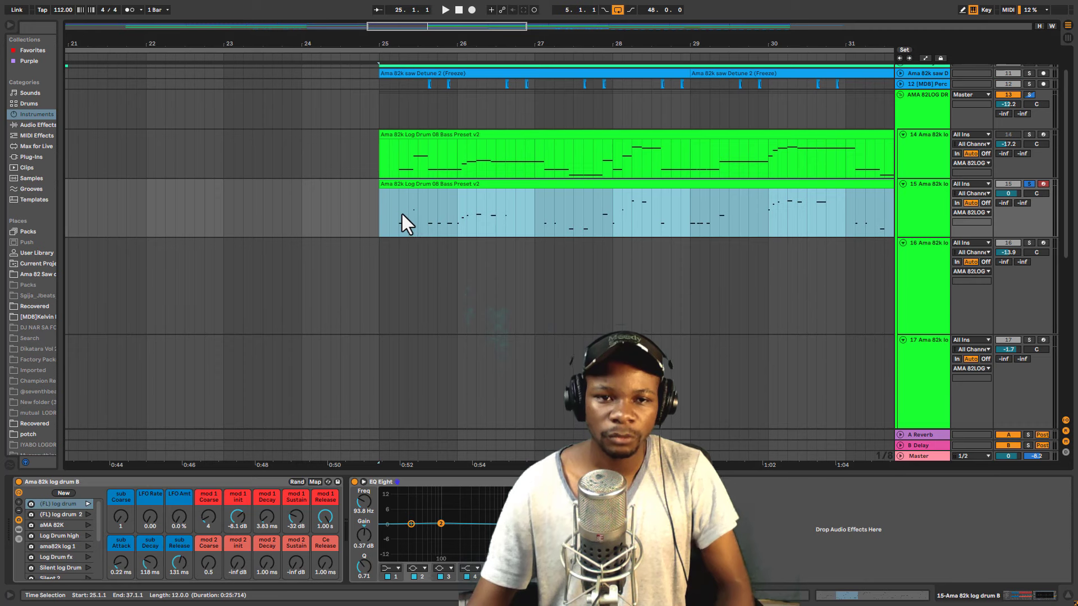
{"action": "key", "text": "ctrl+e"}
{"action": "left_click", "coordinate": [417, 189]}
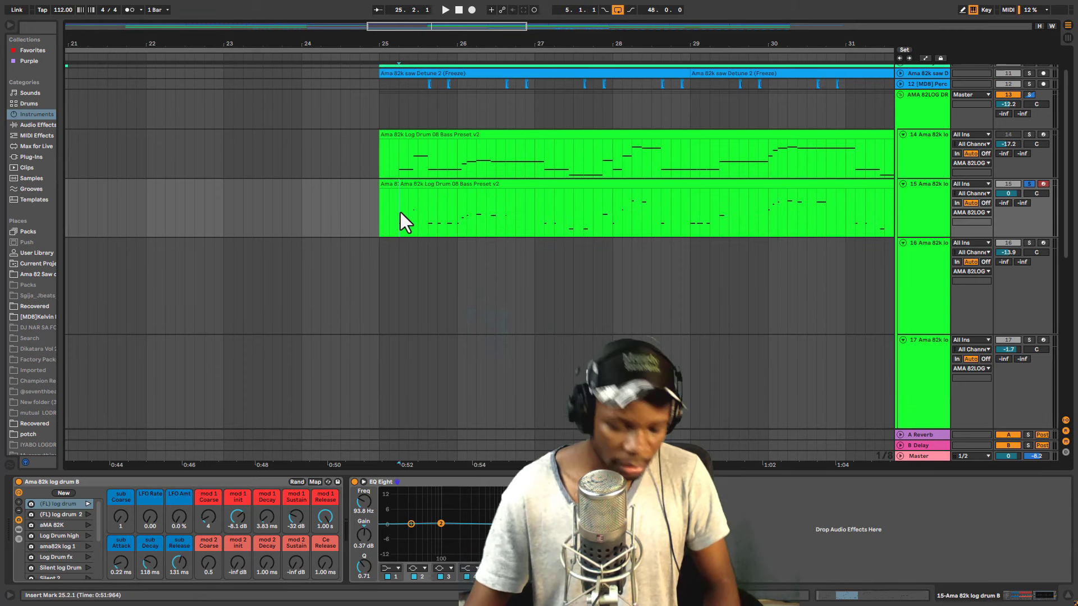
Open the notes of the track 15 clip starting at 25.2.1, play it, and focus on the first notes from 1.2
{"action": "double_click", "coordinate": [433, 188]}
{"action": "scroll", "coordinate": [230, 423], "scroll_direction": "down", "scroll_amount": 2}
{"action": "left_click", "coordinate": [232, 423]}
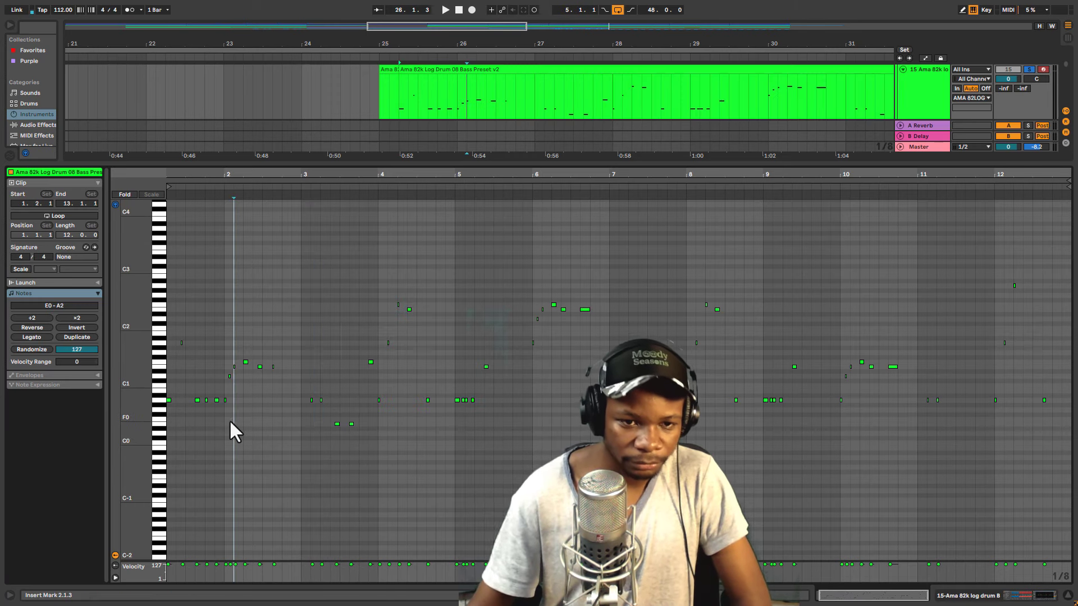
{"action": "key", "text": "space"}
{"action": "left_click_drag", "start_coordinate": [179, 177], "coordinate": [182, 314]}
{"action": "key", "text": "space"}
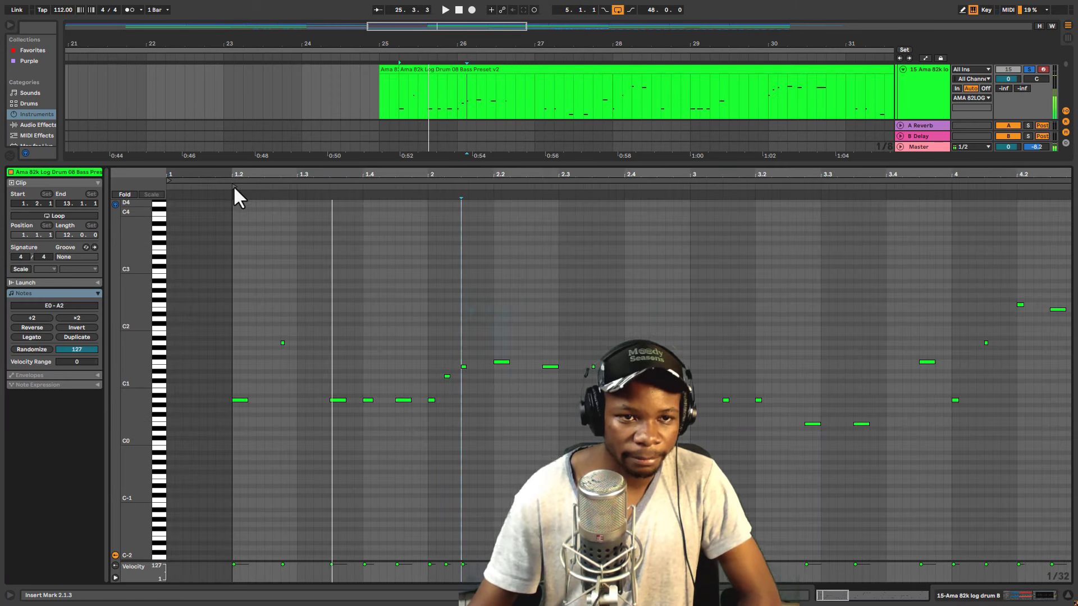
{"action": "left_click_drag", "start_coordinate": [232, 171], "coordinate": [233, 236]}
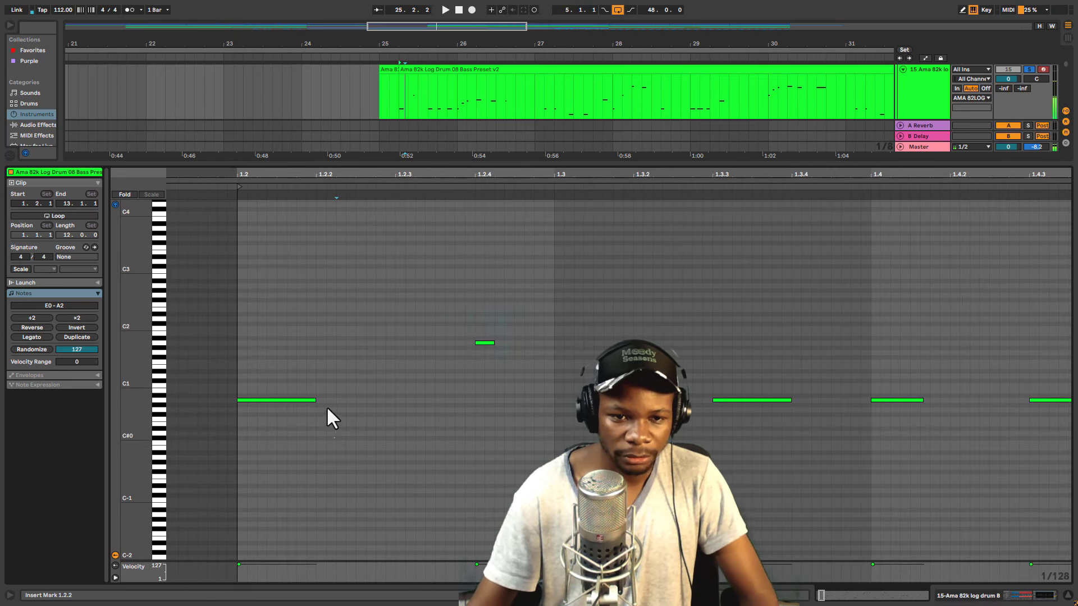
Try a much shorter A0 note at 1.2.1, play it, and undo the change
{"action": "left_click_drag", "start_coordinate": [314, 400], "coordinate": [241, 414]}
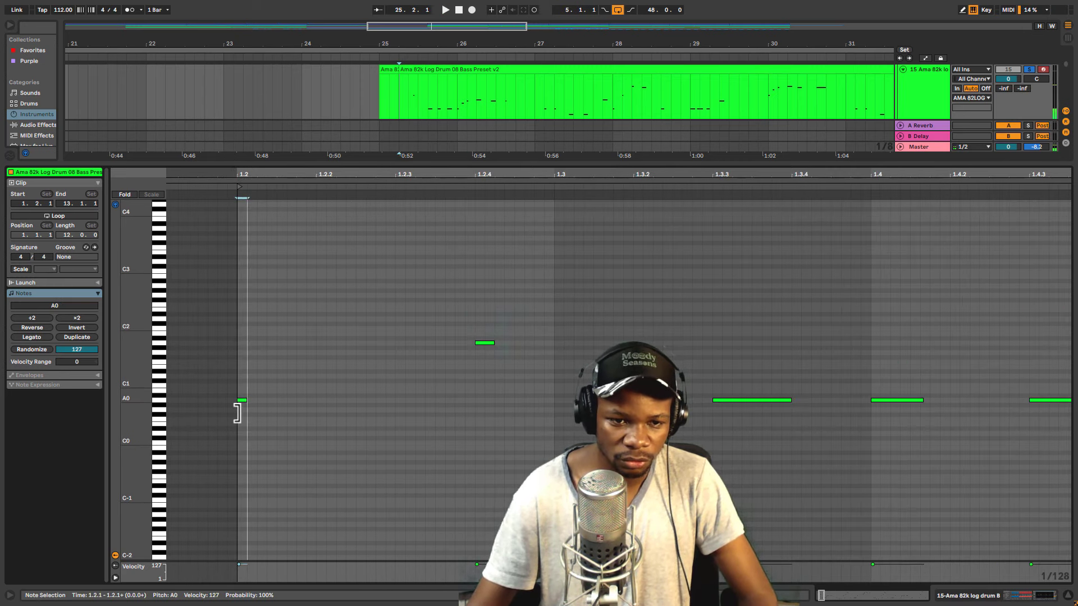
{"action": "key", "text": "space"}
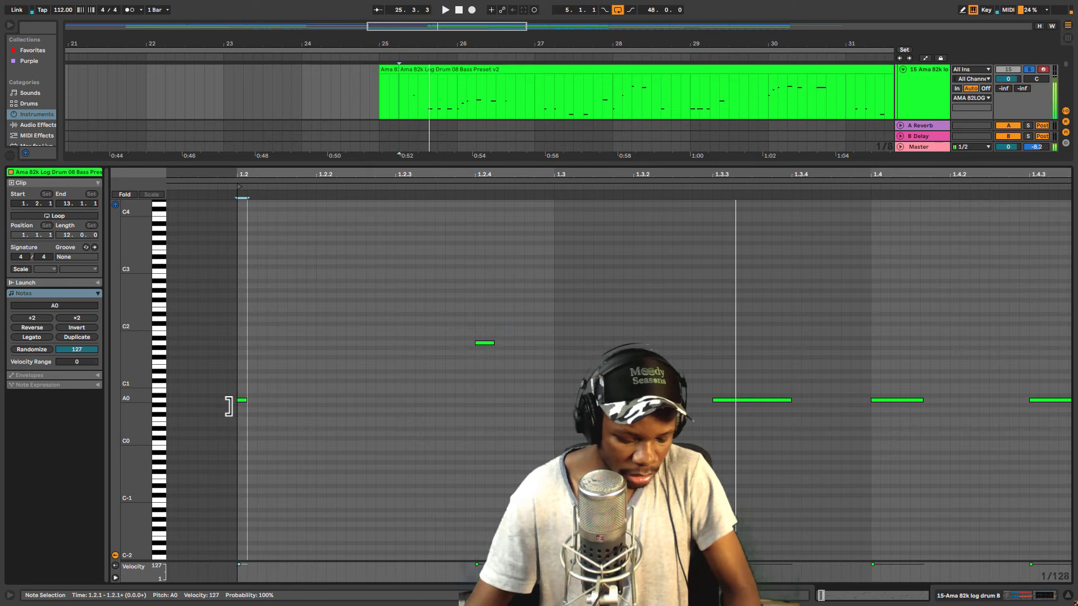
{"action": "key", "text": "space"}
{"action": "key", "text": "ctrl+z"}
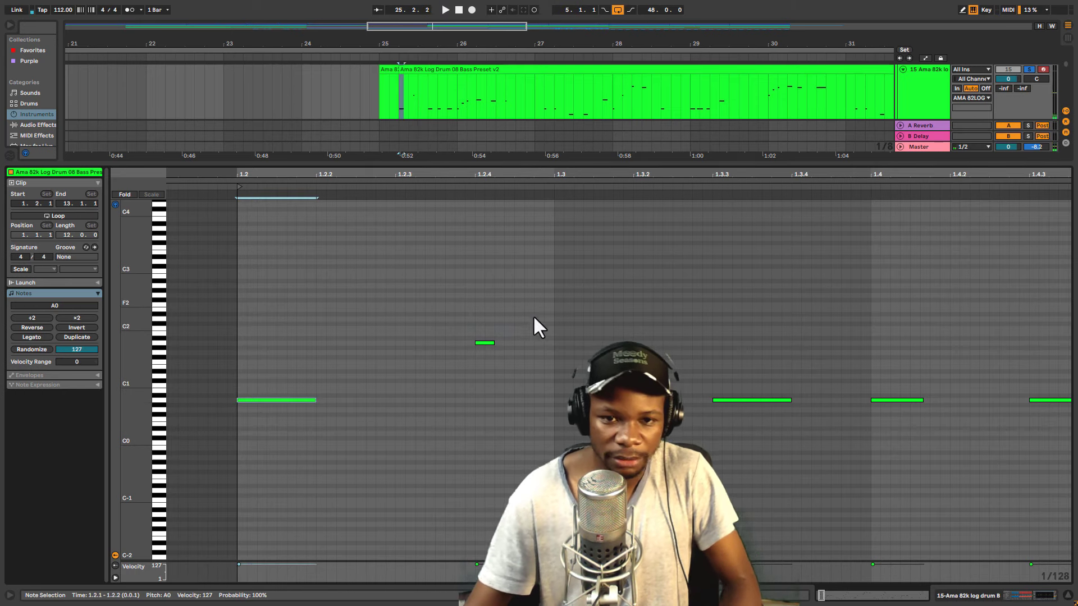
Shorten the A1 note at 1.2.4 to a tiny sliver and play the clip from just after 1.2.2
{"action": "left_click", "coordinate": [486, 343]}
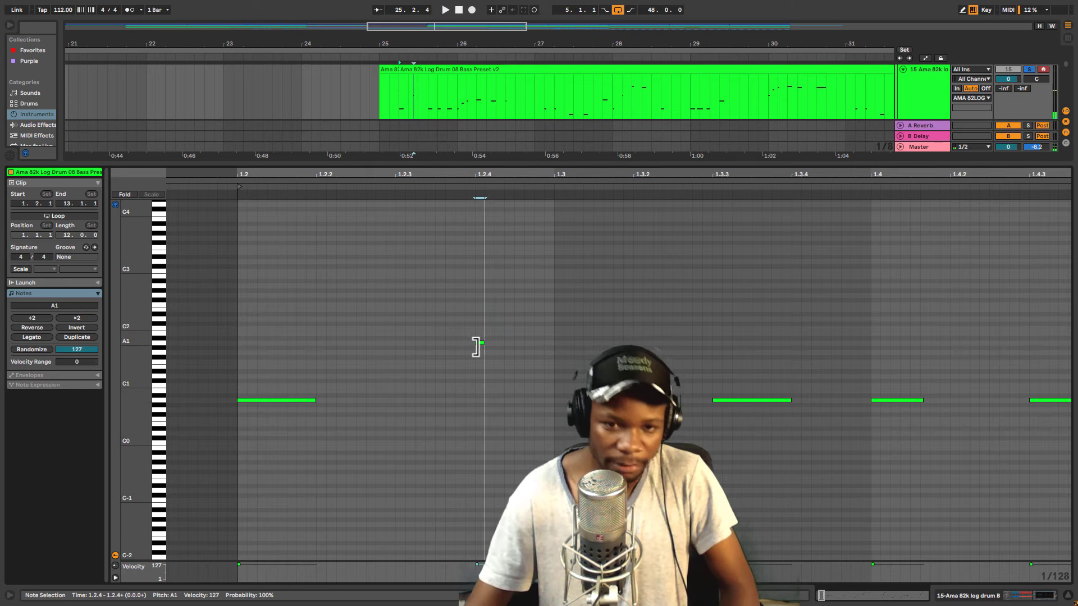
{"action": "left_click", "coordinate": [348, 337]}
{"action": "key", "text": "space"}
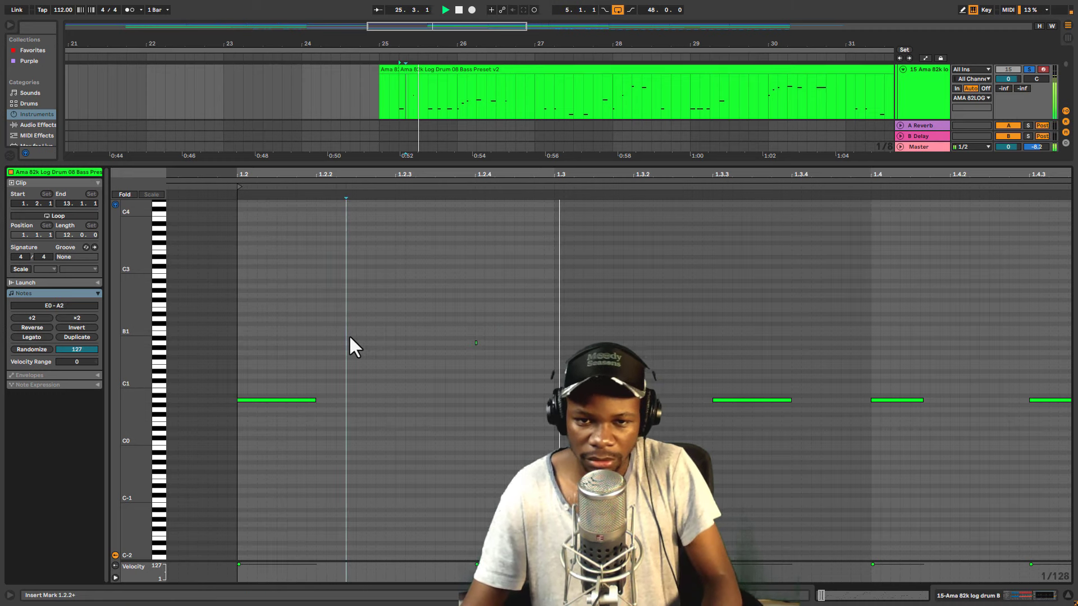
Play the track 15 log drum clip again from 1.2.1
{"action": "left_click", "coordinate": [236, 327]}
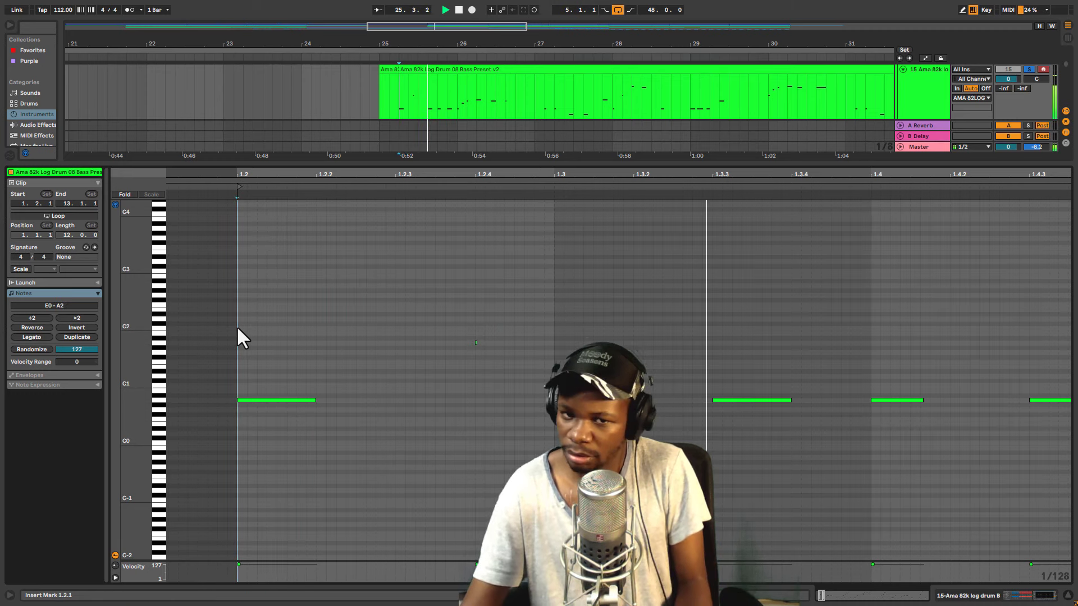
{"action": "key", "text": "space"}
{"action": "key", "text": "space"}
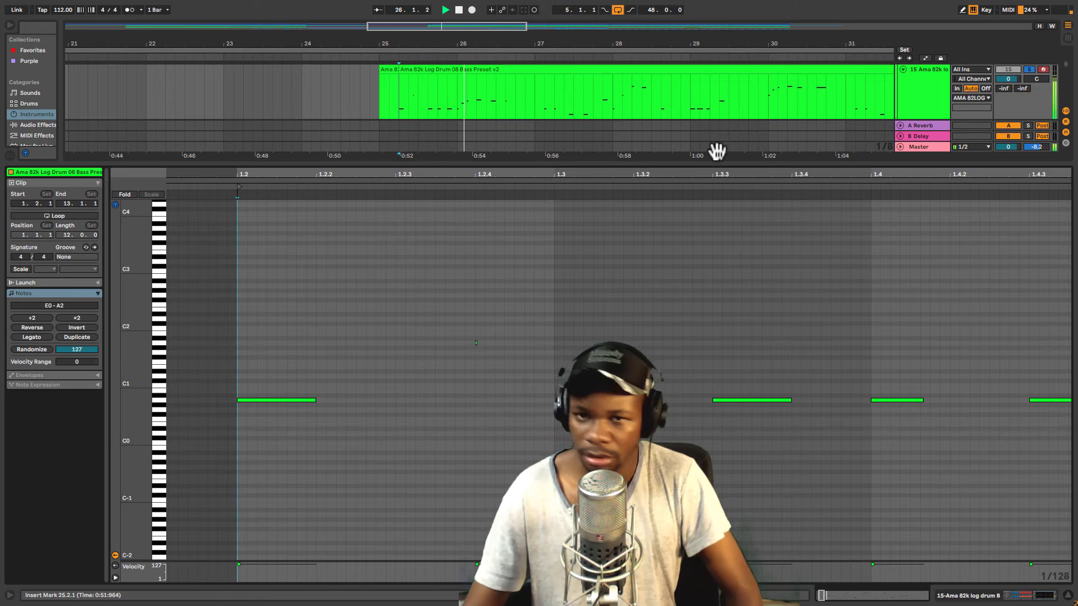
Show the mod 1 Sustain automation of the log drum rack on track 15 and play from 25.2.1
{"action": "left_click_drag", "start_coordinate": [716, 161], "coordinate": [675, 371]}
{"action": "left_click", "coordinate": [899, 101]}
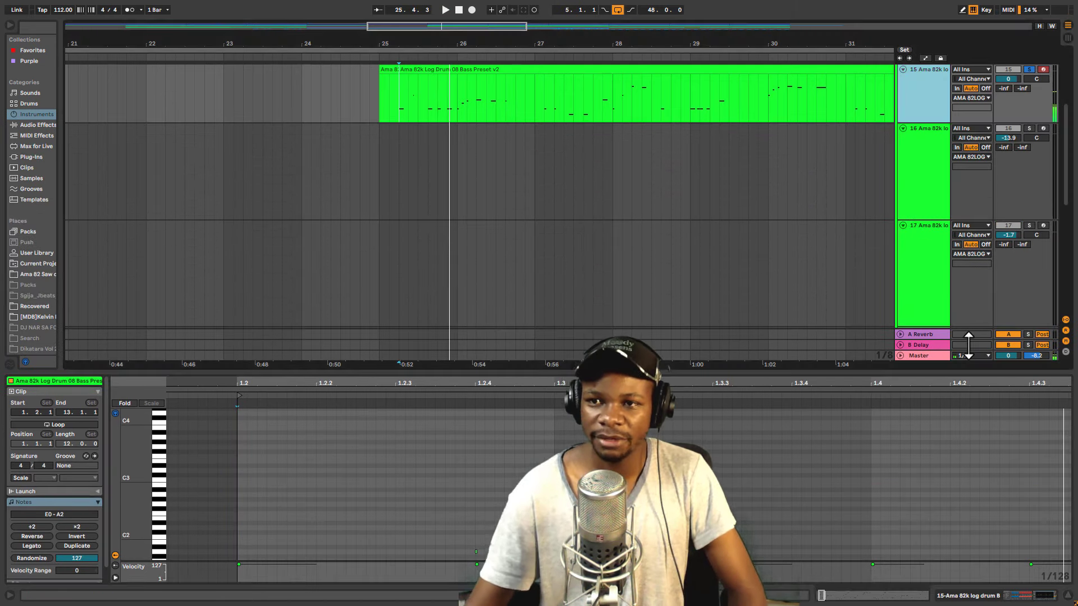
{"action": "left_click", "coordinate": [1030, 595]}
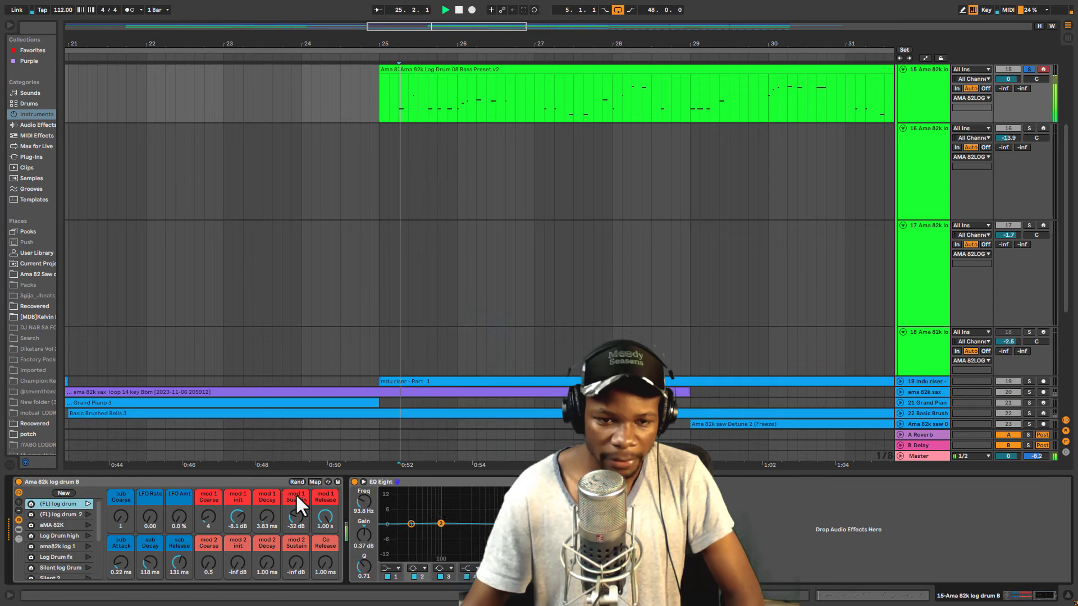
{"action": "right_click", "coordinate": [291, 514]}
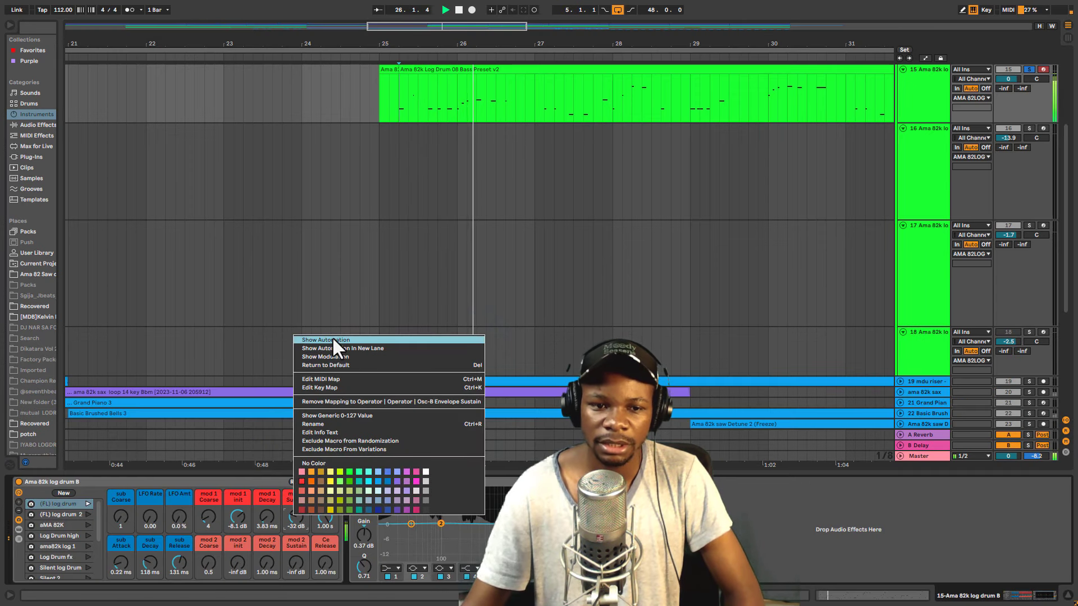
{"action": "left_click", "coordinate": [332, 335]}
{"action": "scroll", "coordinate": [411, 168], "scroll_direction": "up", "scroll_amount": 3}
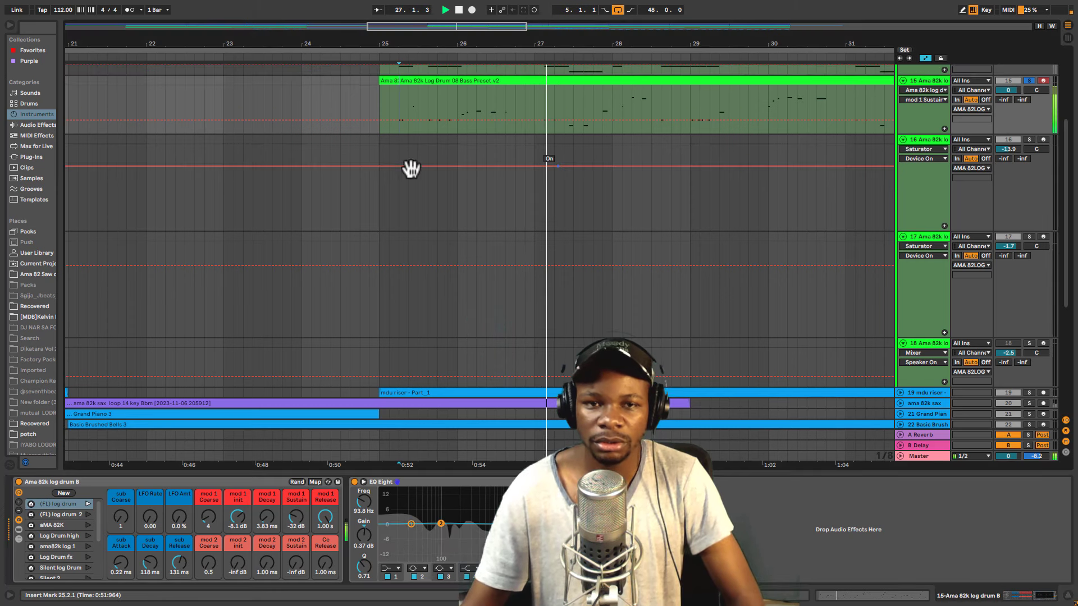
{"action": "key", "text": "space"}
{"action": "key", "text": "space"}
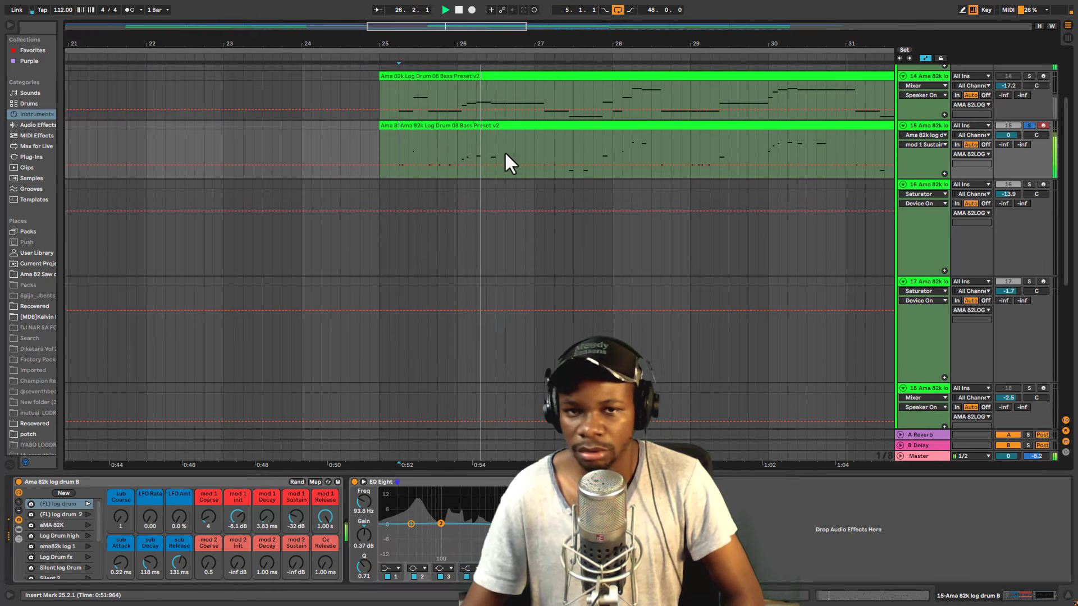
Shape track 15's mod 1 Sustain automation between 26.2.1 and 26.3.3 as a raised peak falling to -32 dB, and play it
{"action": "left_click_drag", "start_coordinate": [477, 148], "coordinate": [517, 149]}
{"action": "key", "text": "space"}
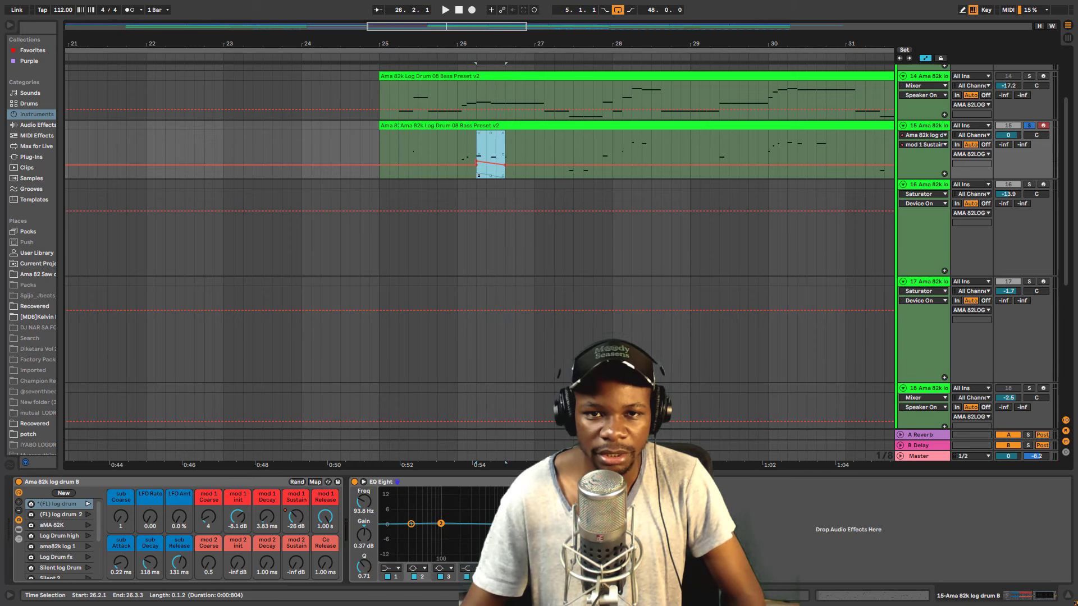
{"action": "key", "text": "space"}
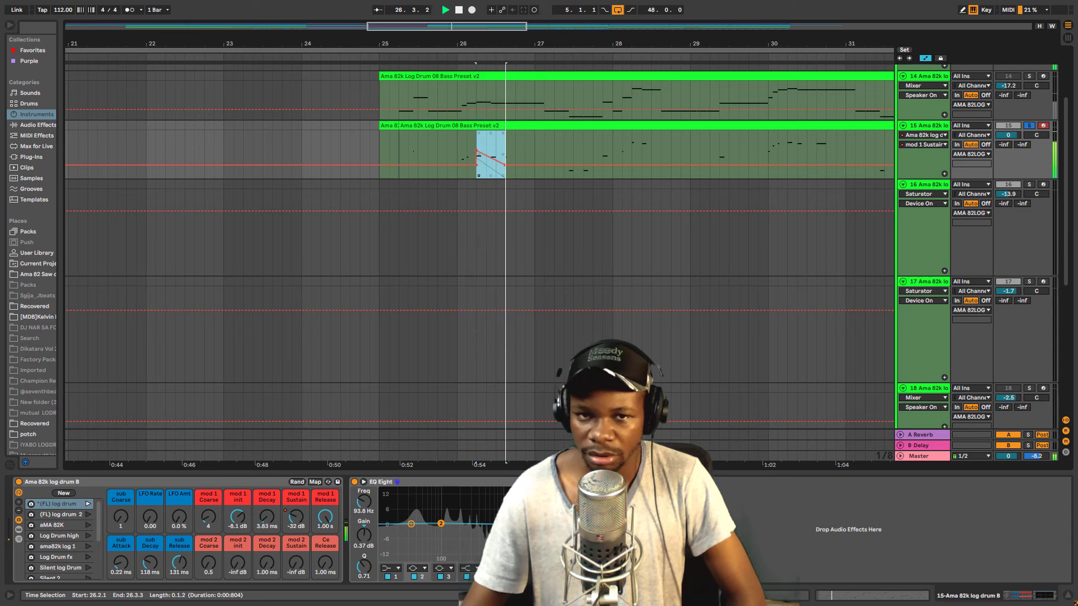
Unsolo track 15 and play the arrangement with all tracks from 25.1.1
{"action": "left_click", "coordinate": [384, 147]}
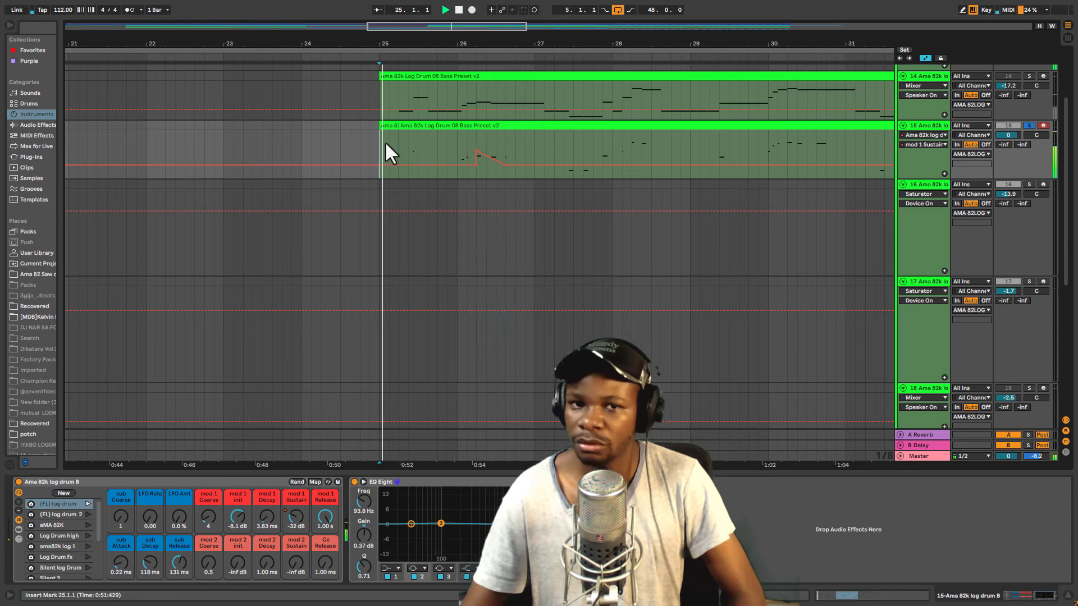
{"action": "left_click", "coordinate": [1028, 126]}
{"action": "key", "text": "space"}
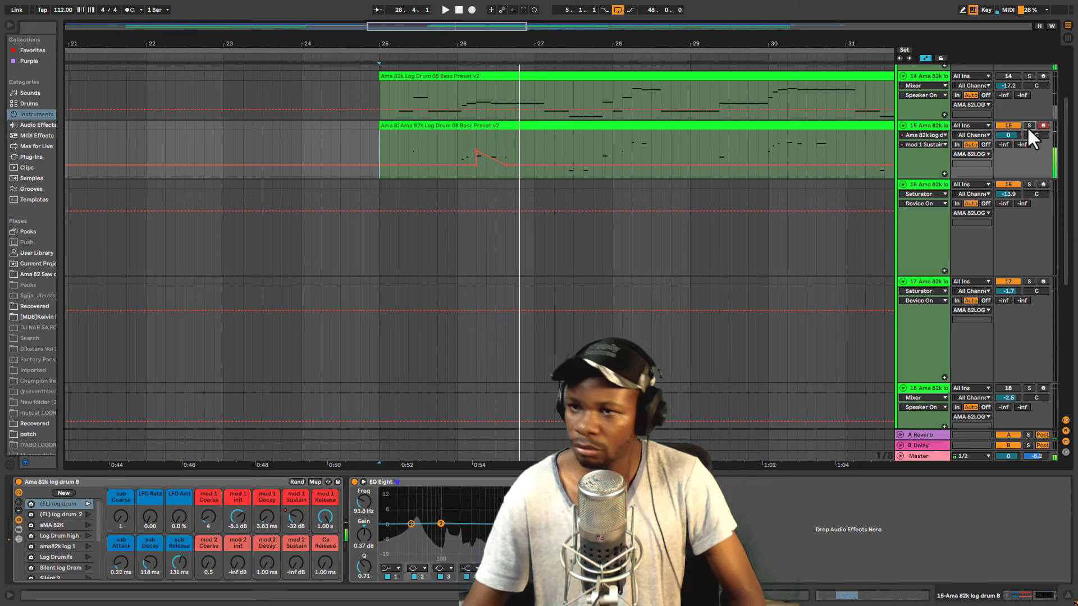
{"action": "key", "text": "space"}
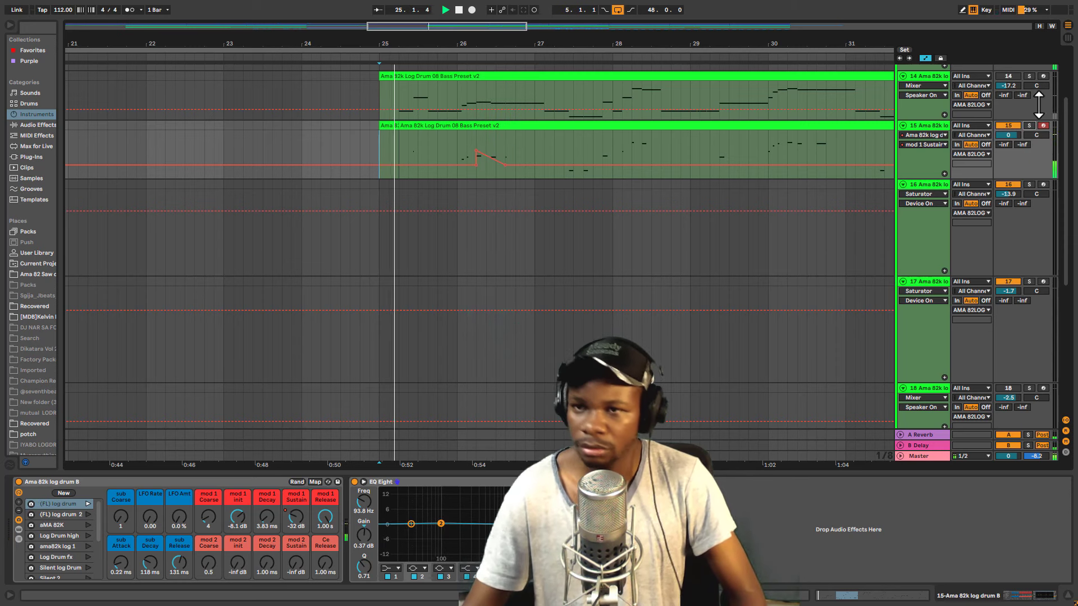
{"action": "left_click", "coordinate": [820, 111]}
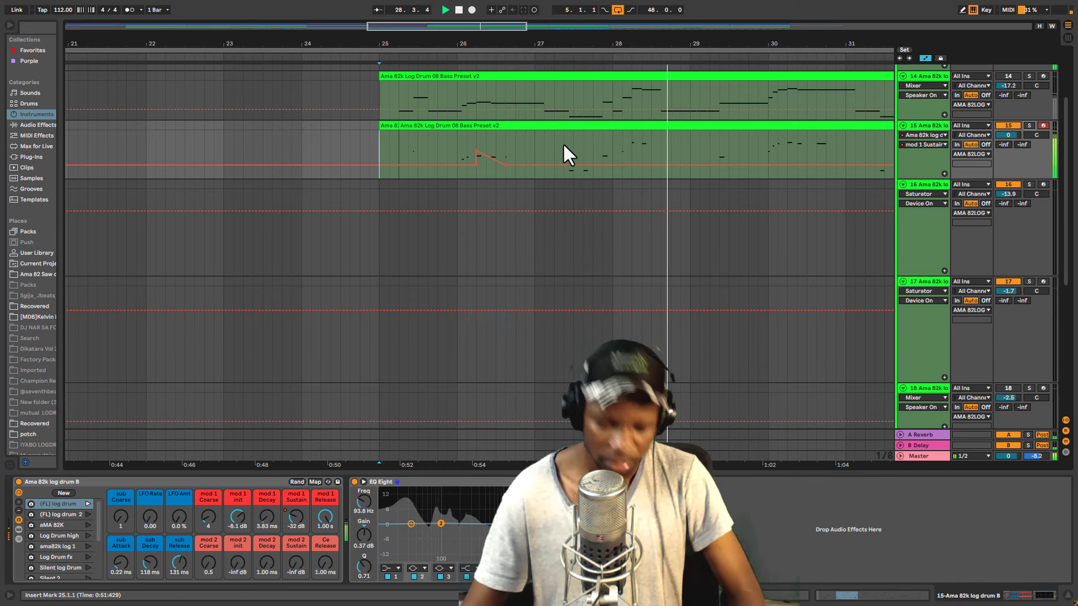
{"action": "key", "text": "space"}
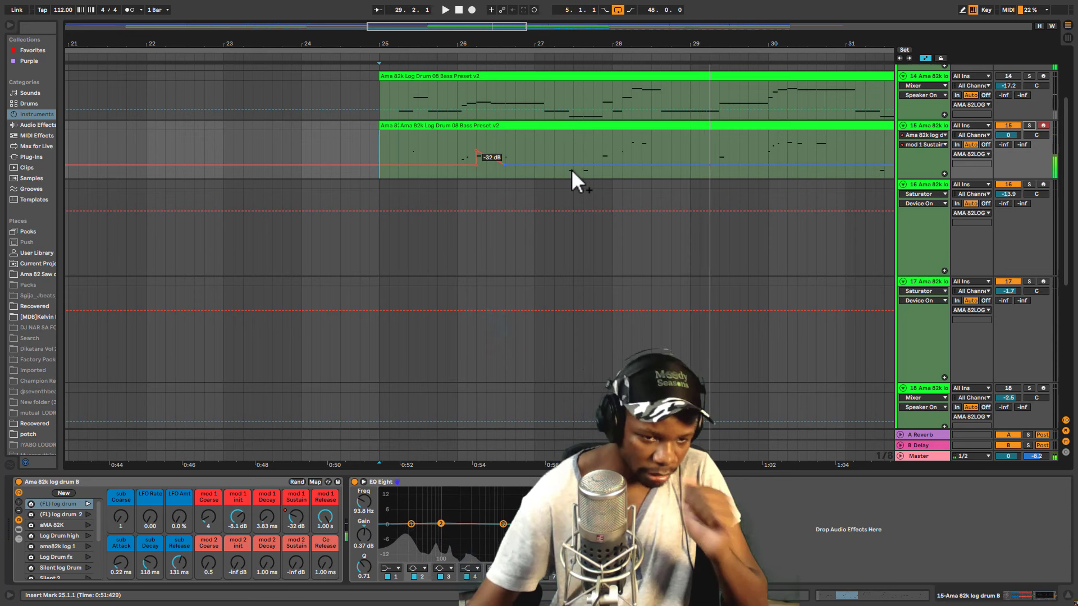
Open the notes of the track 15 clip starting at 25.2.1 and enlarge both its note editor and velocity lane
{"action": "scroll", "coordinate": [410, 179], "scroll_direction": "up", "scroll_amount": 1}
{"action": "scroll", "coordinate": [449, 180], "scroll_direction": "up", "scroll_amount": 1}
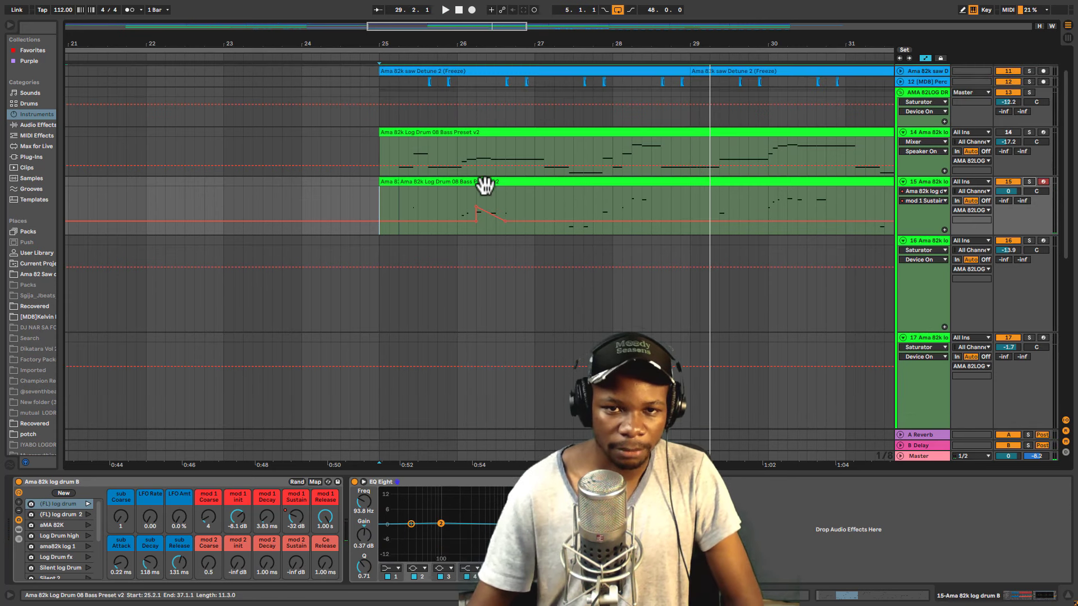
{"action": "left_click", "coordinate": [481, 181]}
{"action": "left_click", "coordinate": [396, 189]}
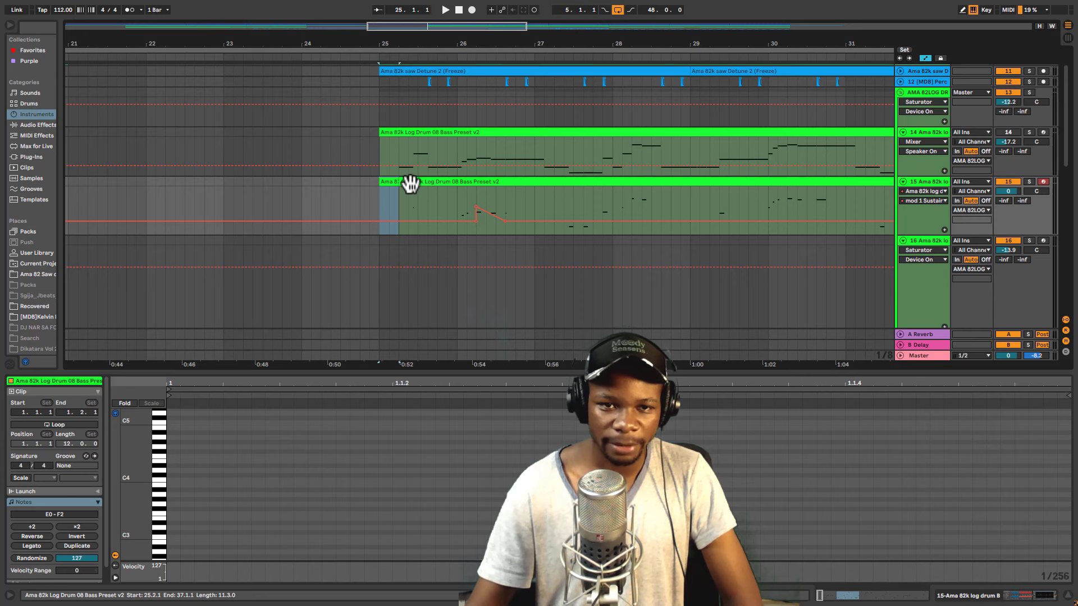
{"action": "left_click", "coordinate": [411, 183]}
{"action": "left_click_drag", "start_coordinate": [529, 370], "coordinate": [517, 80]}
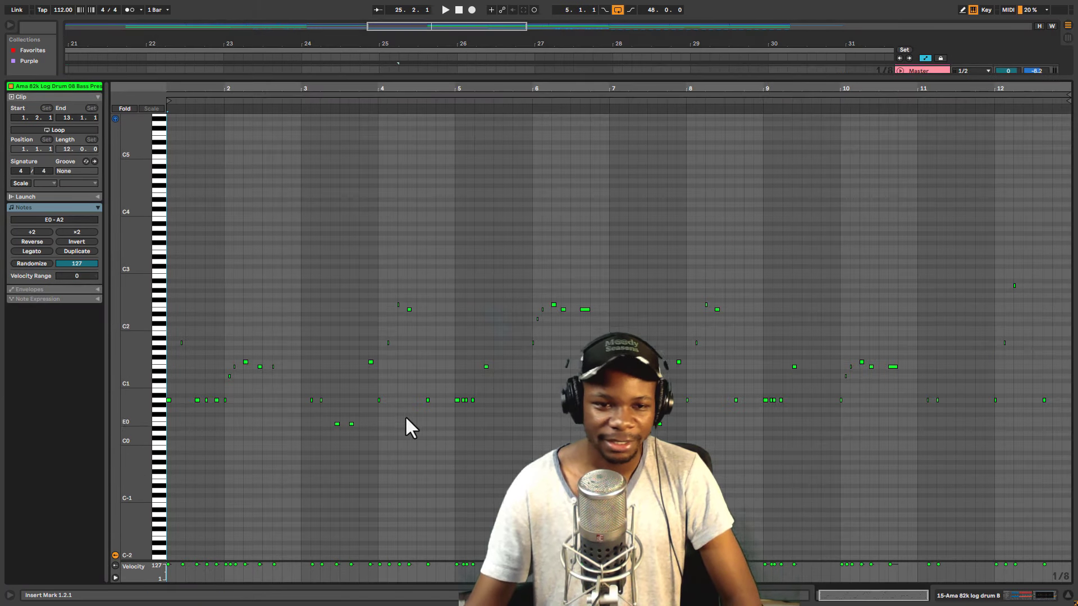
{"action": "left_click_drag", "start_coordinate": [351, 560], "coordinate": [350, 357]}
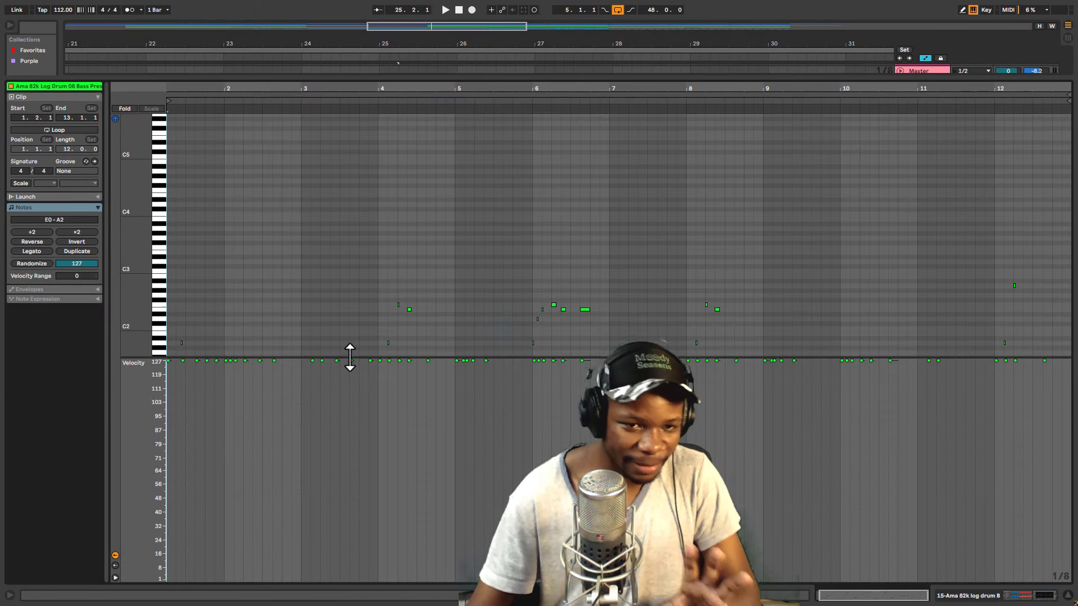
{"action": "scroll", "coordinate": [287, 236], "scroll_direction": "down", "scroll_amount": 6}
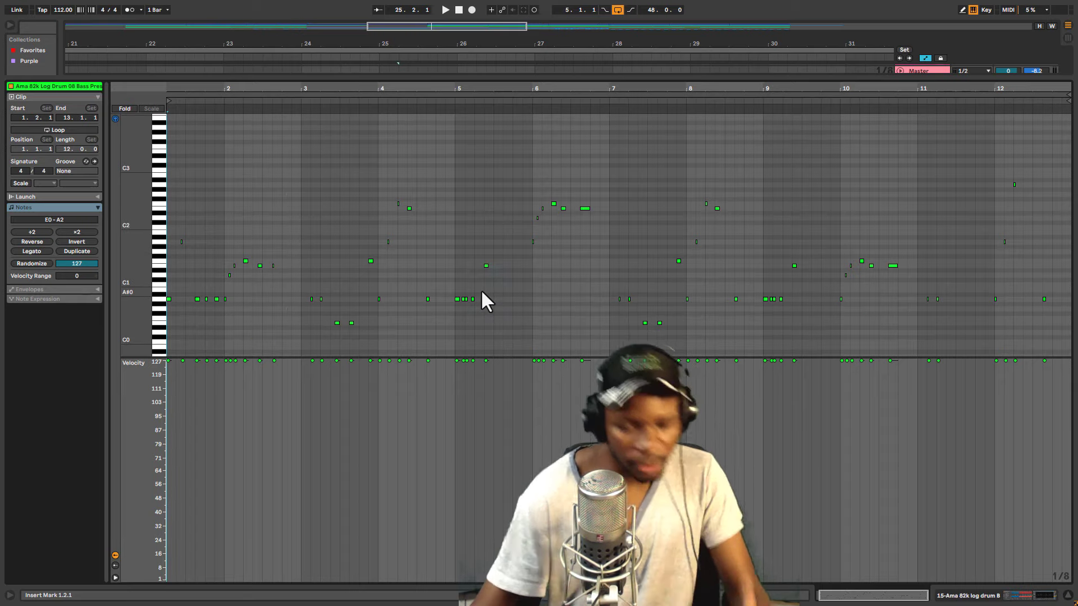
{"action": "scroll", "coordinate": [482, 292], "scroll_direction": "down", "scroll_amount": 2}
{"action": "scroll", "coordinate": [662, 242], "scroll_direction": "up", "scroll_amount": 1}
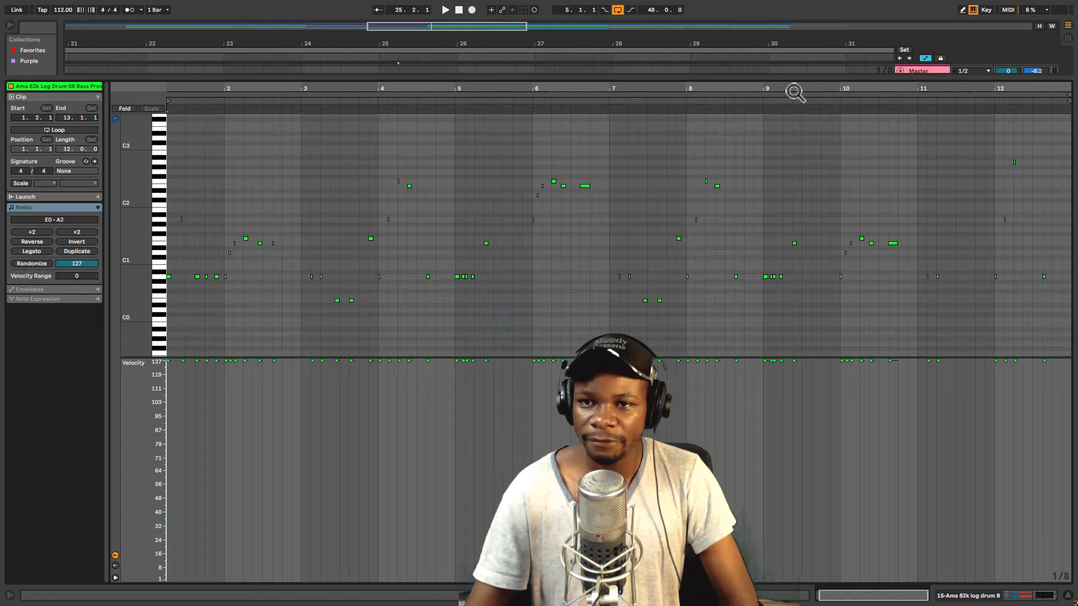
Shrink the note editor to reveal track 15, solo that track, and play its clip briefly
{"action": "left_click_drag", "start_coordinate": [797, 79], "coordinate": [800, 202]}
{"action": "scroll", "coordinate": [1054, 85], "scroll_direction": "up", "scroll_amount": 1}
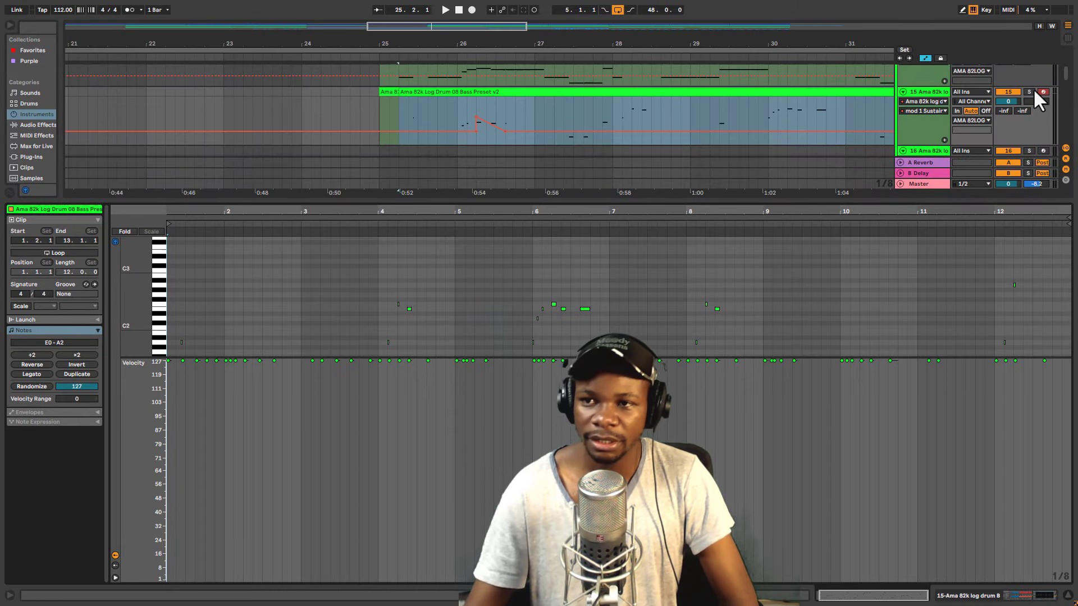
{"action": "left_click", "coordinate": [1031, 92]}
{"action": "key", "text": "space"}
{"action": "left_click", "coordinate": [247, 319]}
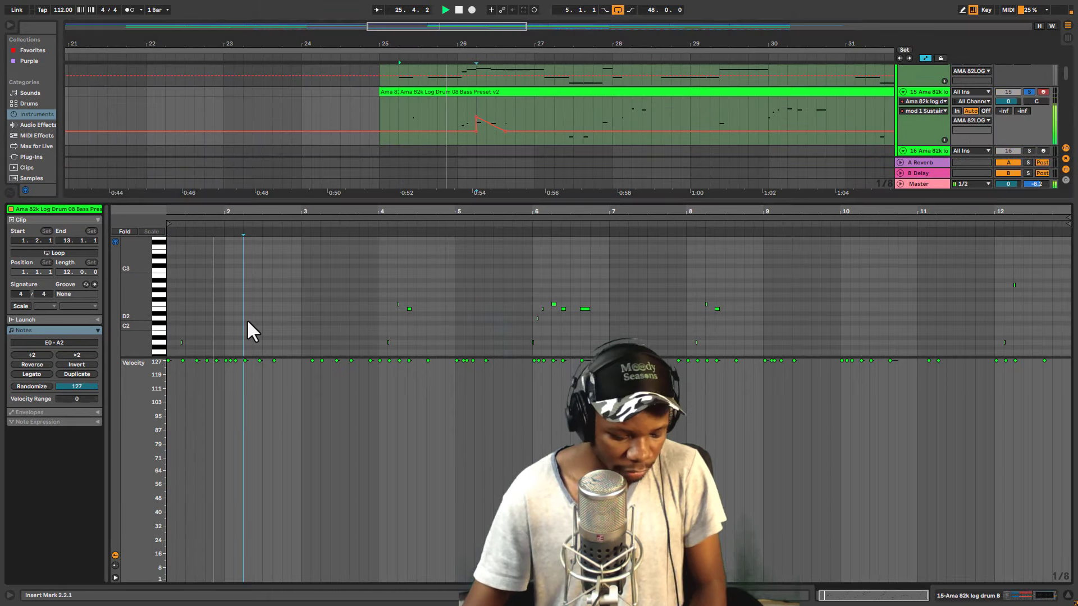
{"action": "key", "text": "space"}
Lower the velocity of all notes in the track 15 clip to 25 and play it
{"action": "key", "text": "ctrl+a"}
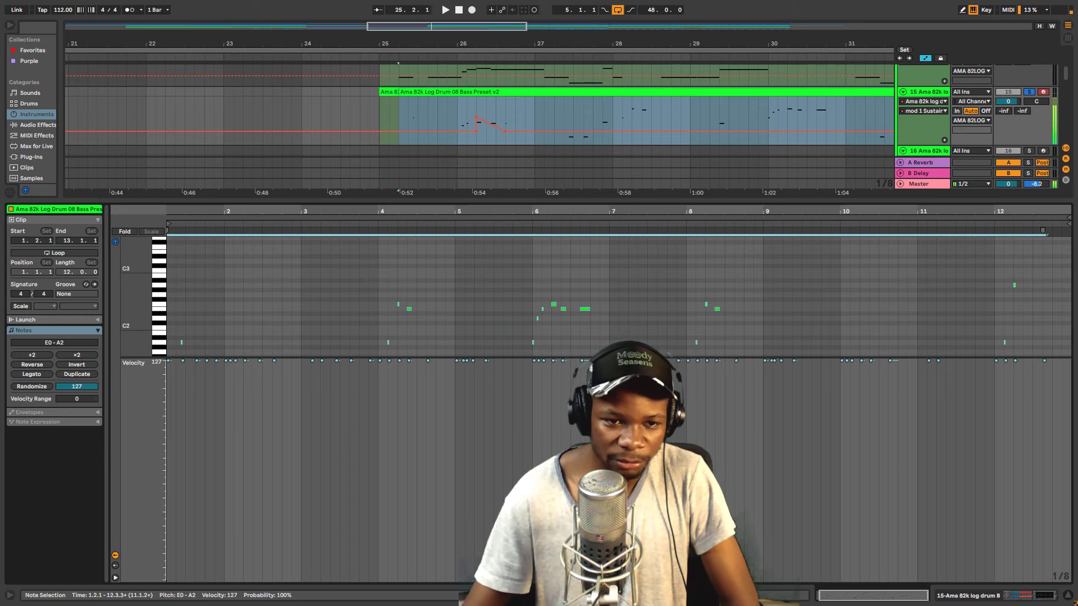
{"action": "left_click_drag", "start_coordinate": [273, 361], "coordinate": [274, 443]}
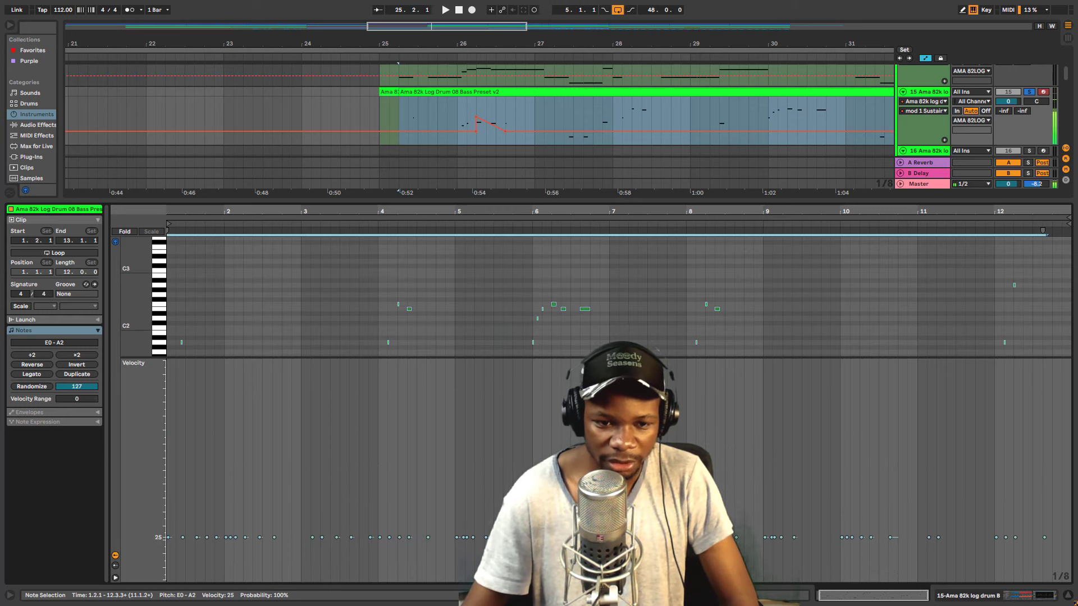
{"action": "key", "text": "space"}
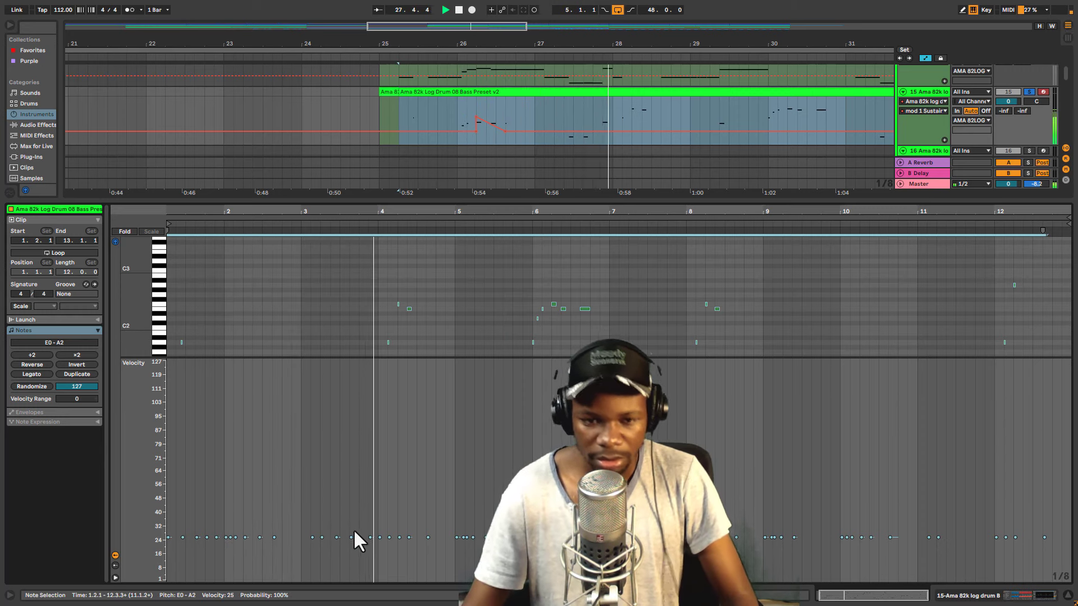
{"action": "key", "text": "space"}
Raise the velocity of all notes in the track 15 clip to 127 and play it
{"action": "left_click_drag", "start_coordinate": [351, 537], "coordinate": [352, 360]}
{"action": "key", "text": "space"}
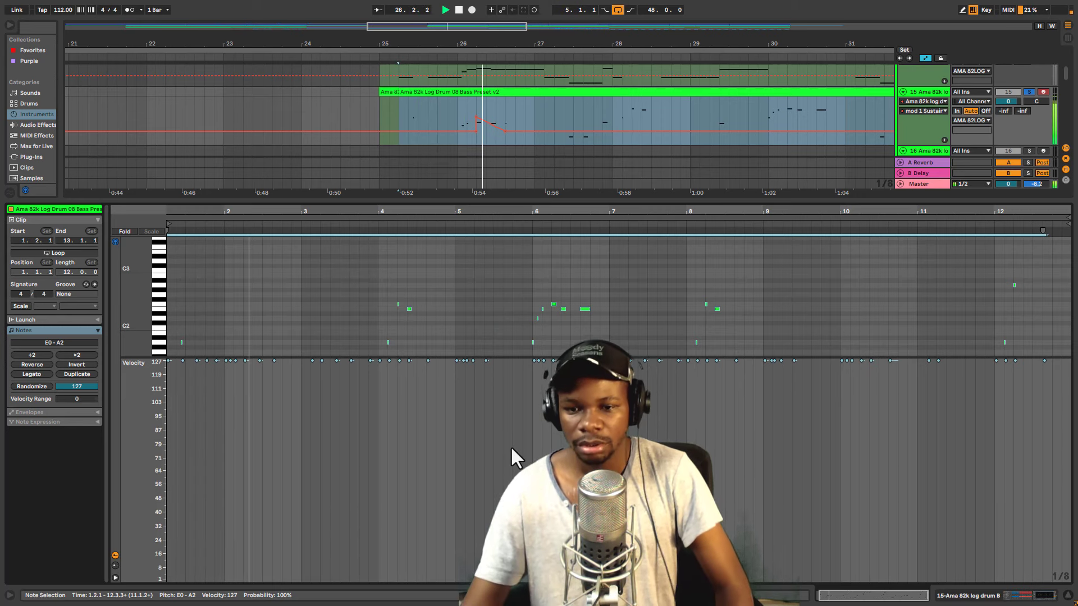
{"action": "key", "text": "space"}
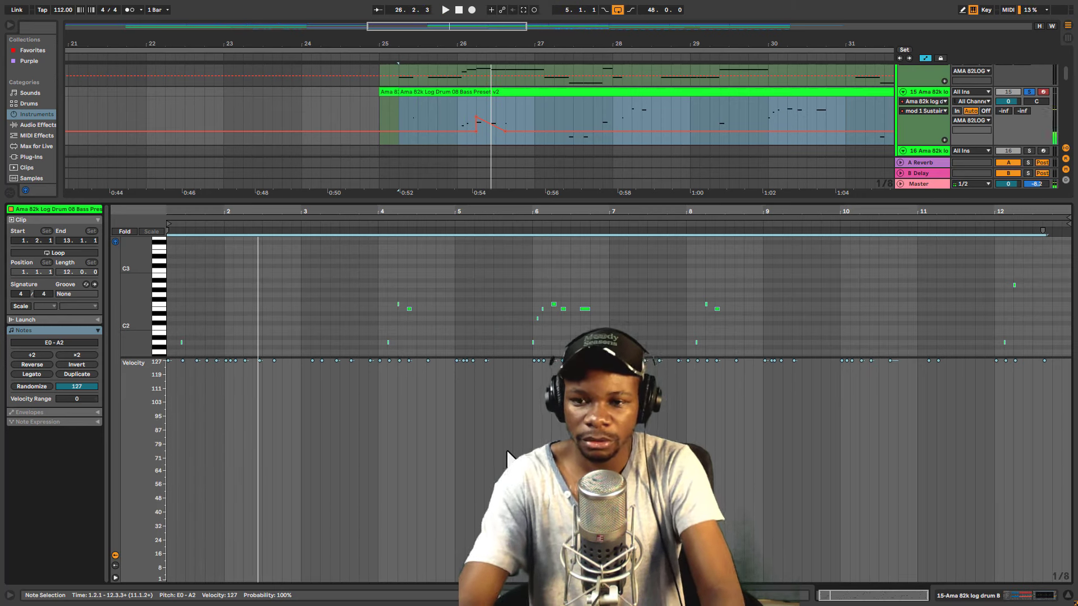
{"action": "key", "text": "g"}
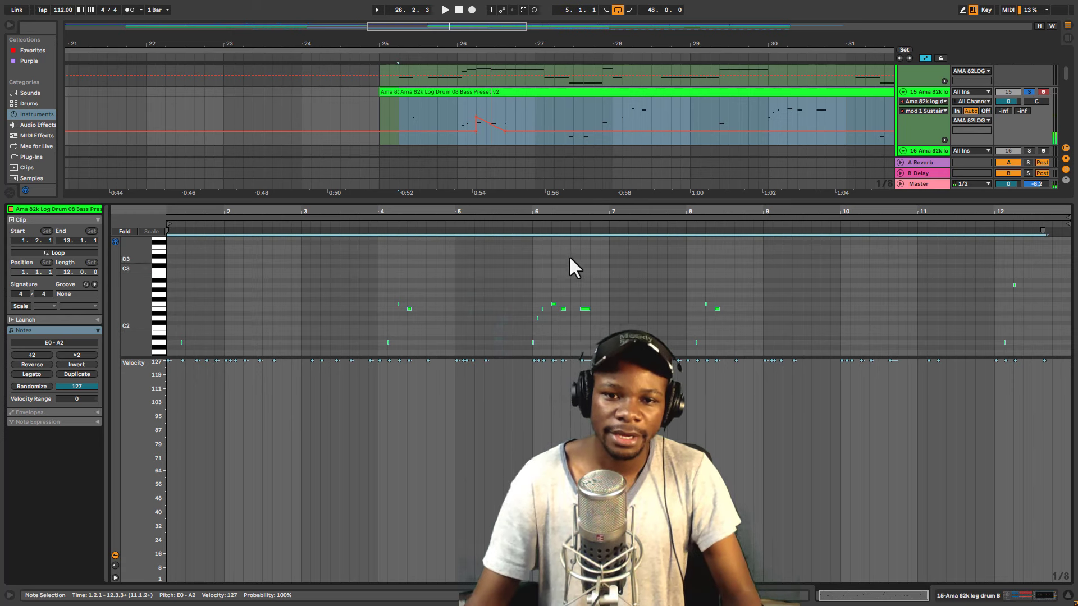
Collapse the velocity lane, hide the clip editor, and bring the log drum tracks 14 to 18 into view in the arrangement
{"action": "left_click_drag", "start_coordinate": [513, 357], "coordinate": [515, 579]}
{"action": "left_click_drag", "start_coordinate": [600, 40], "coordinate": [416, 40]}
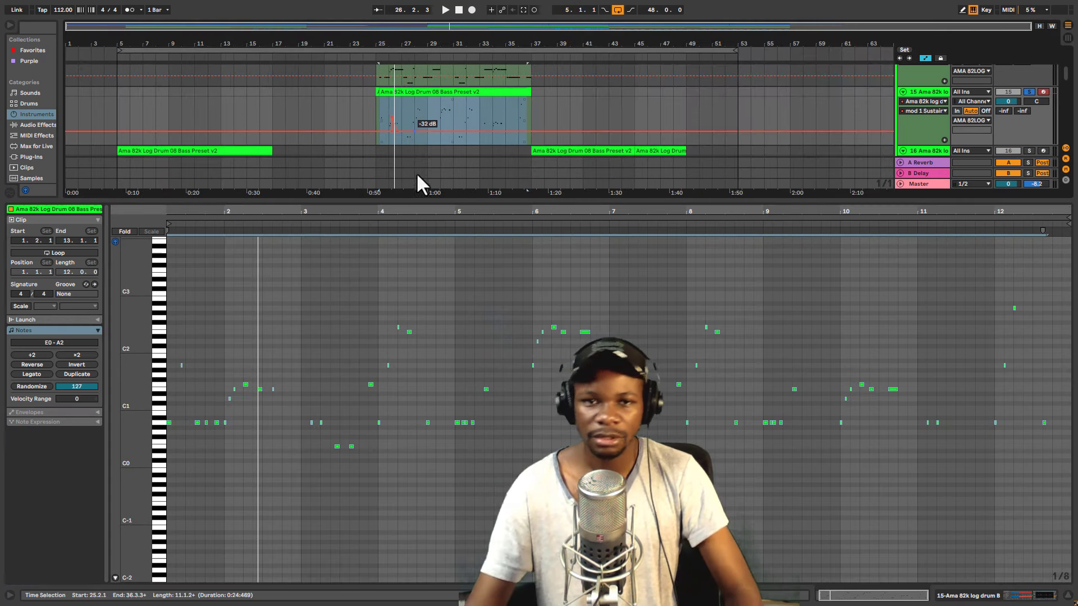
{"action": "left_click_drag", "start_coordinate": [475, 201], "coordinate": [482, 584]}
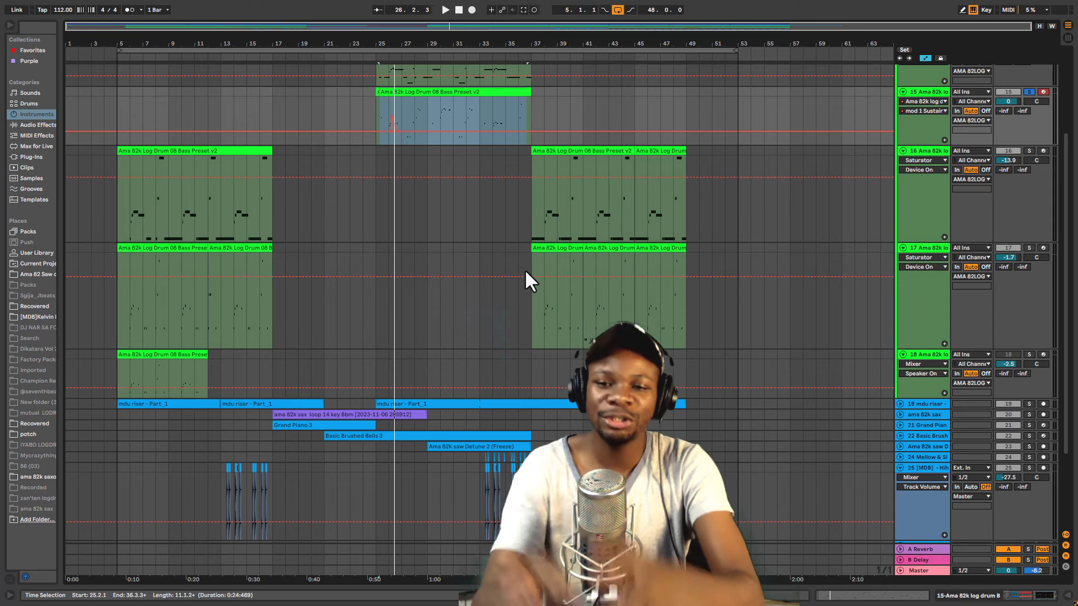
{"action": "scroll", "coordinate": [319, 209], "scroll_direction": "up", "scroll_amount": 1}
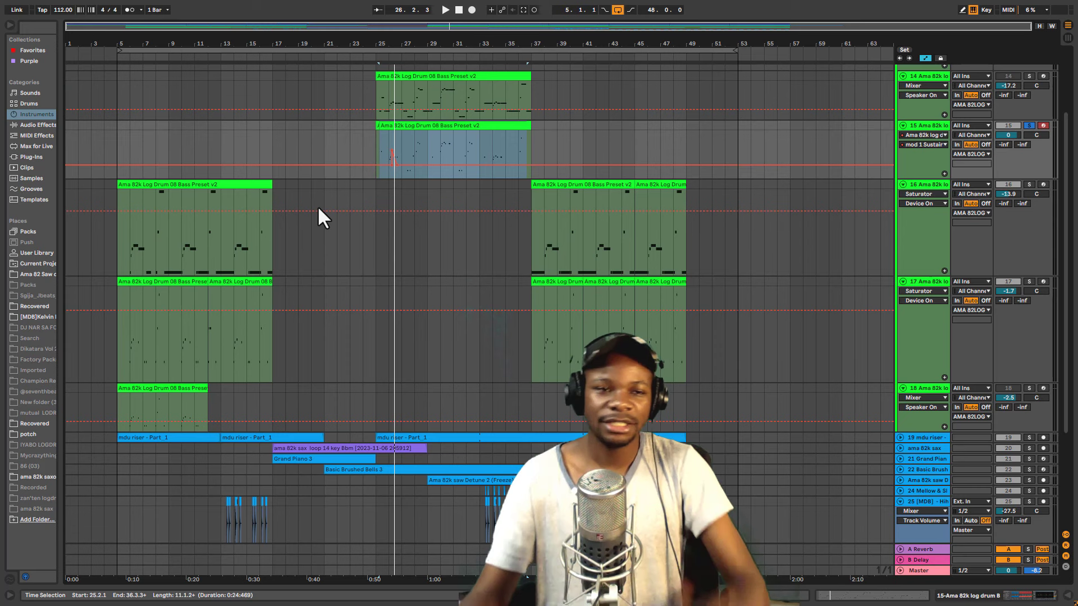
{"action": "left_click_drag", "start_coordinate": [120, 45], "coordinate": [116, 106]}
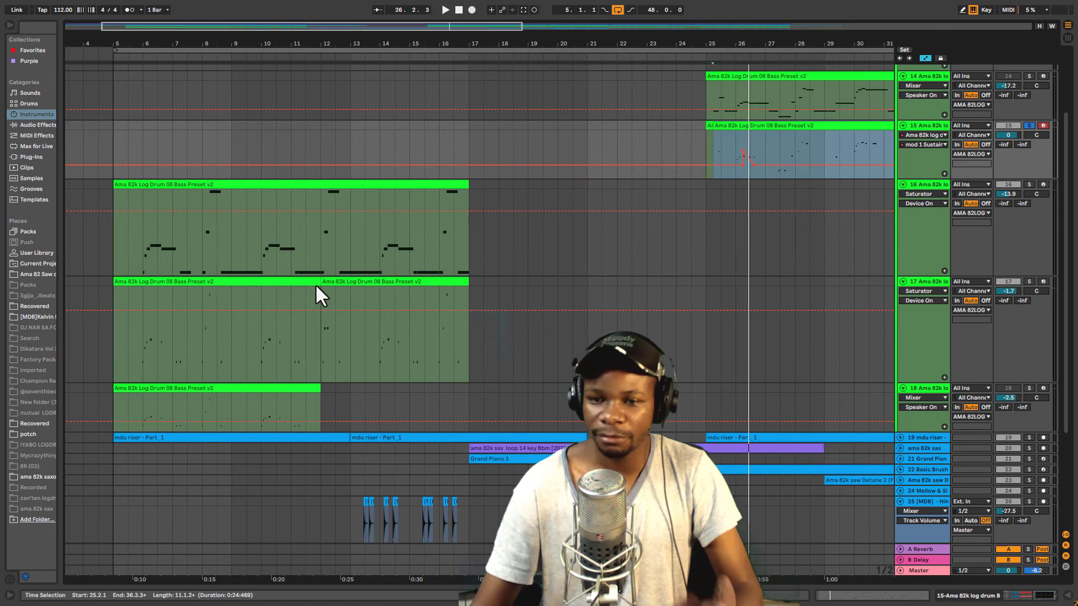
{"action": "scroll", "coordinate": [765, 217], "scroll_direction": "up", "scroll_amount": 1}
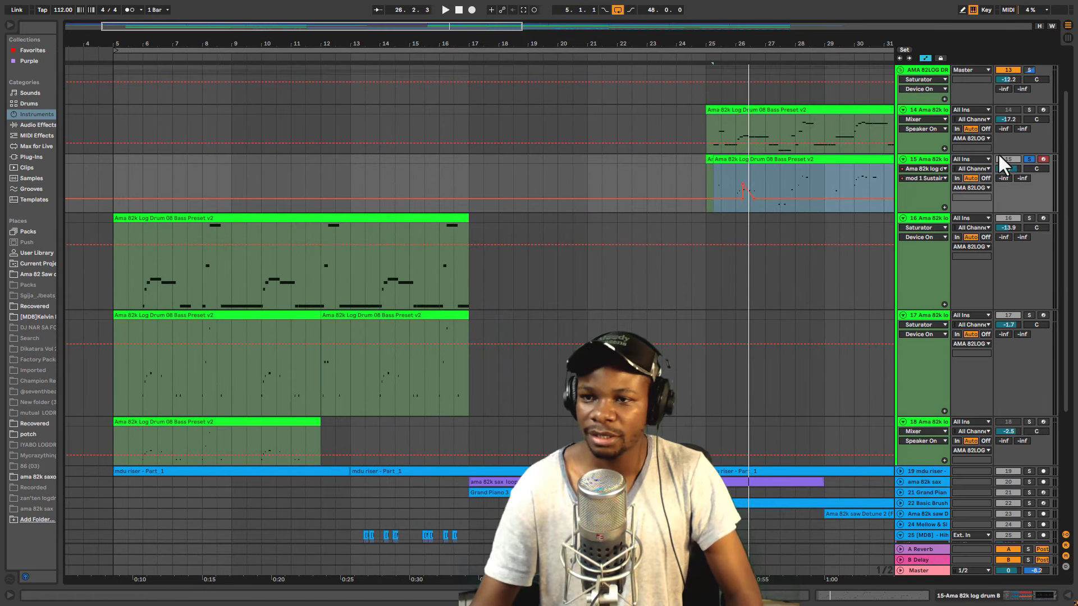
Unsolo track 15 and play the full arrangement from 36.1.1
{"action": "left_click", "coordinate": [1029, 159]}
{"action": "left_click_drag", "start_coordinate": [747, 44], "coordinate": [402, 51]}
{"action": "left_click", "coordinate": [518, 223]}
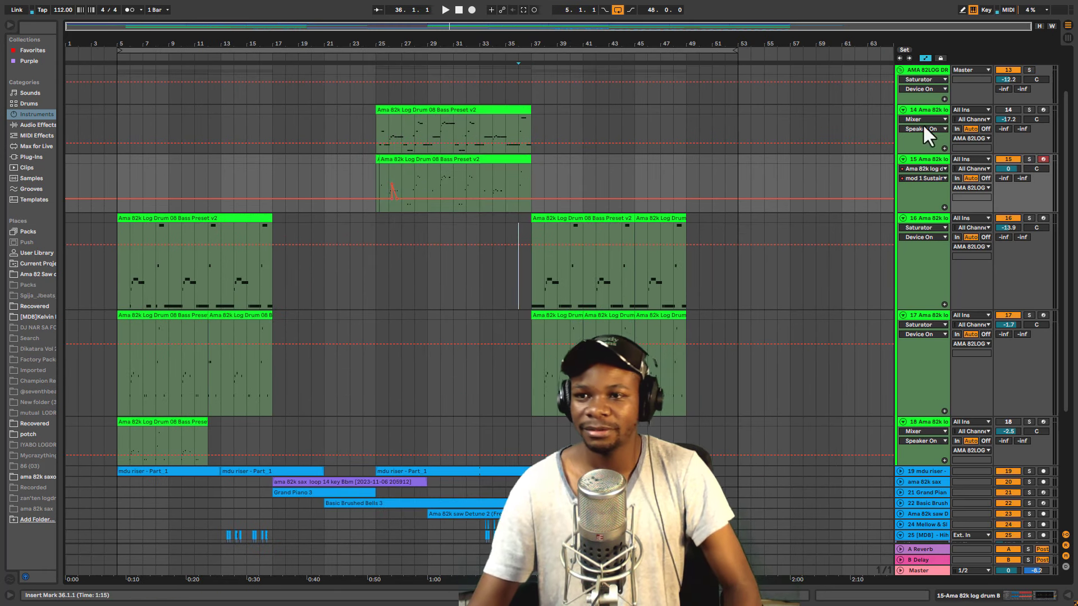
{"action": "key", "text": "space"}
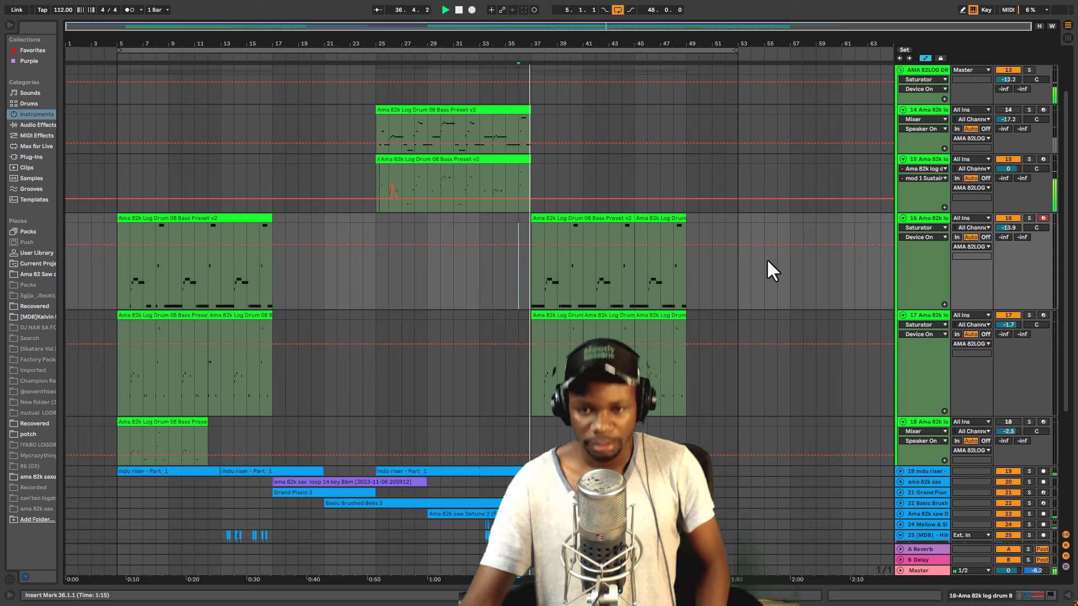
Stop playback of the arrangement and place the insert marker at 25.1.1 on track 15
{"action": "scroll", "coordinate": [768, 264], "scroll_direction": "down", "scroll_amount": 2}
{"action": "scroll", "coordinate": [766, 263], "scroll_direction": "down", "scroll_amount": 2}
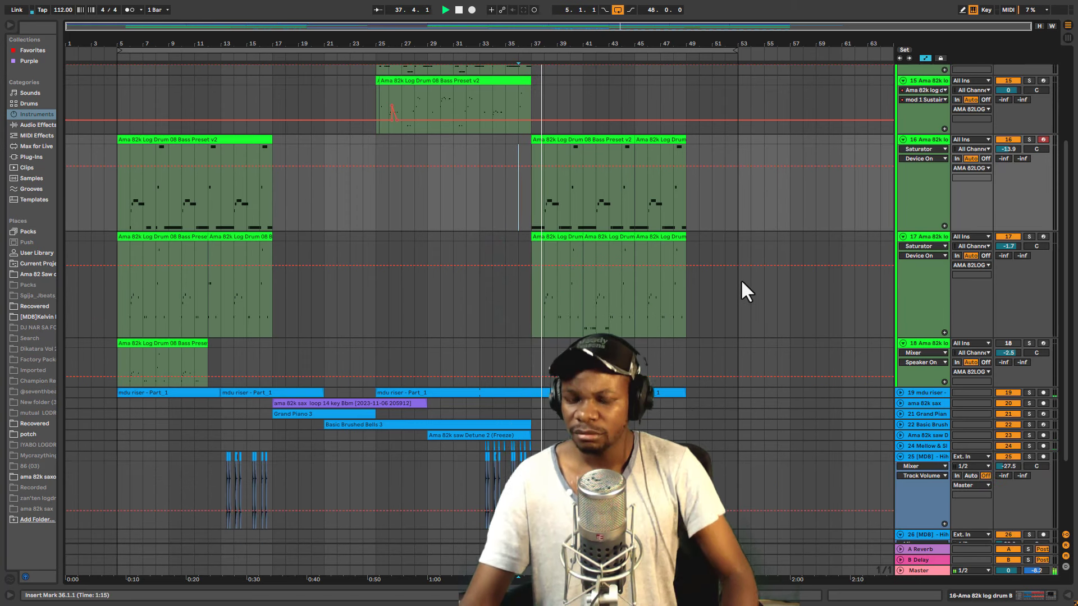
{"action": "left_click", "coordinate": [208, 297]}
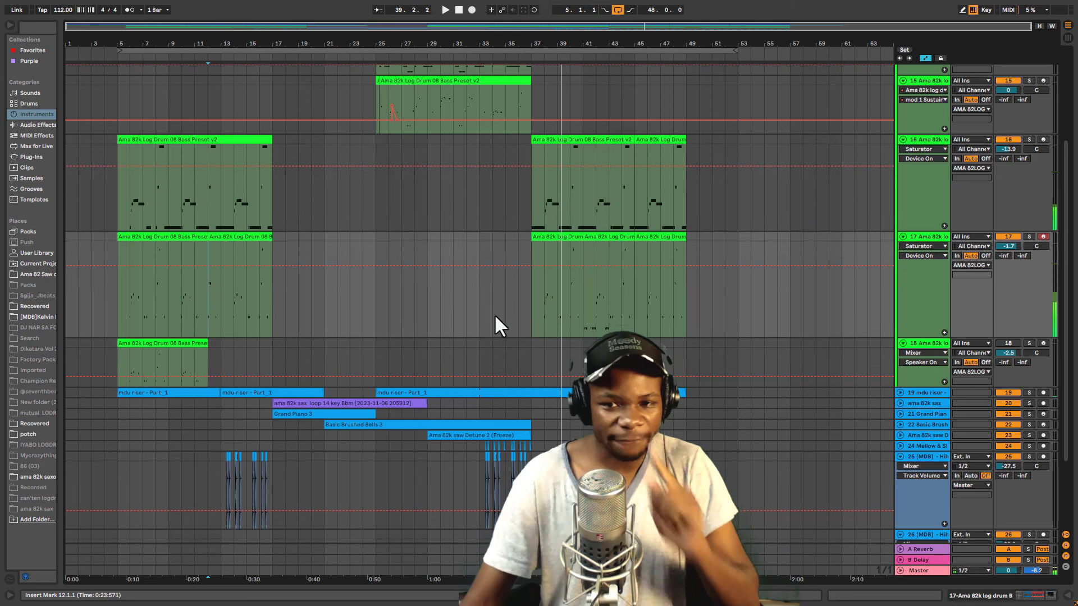
{"action": "scroll", "coordinate": [365, 140], "scroll_direction": "up", "scroll_amount": 3}
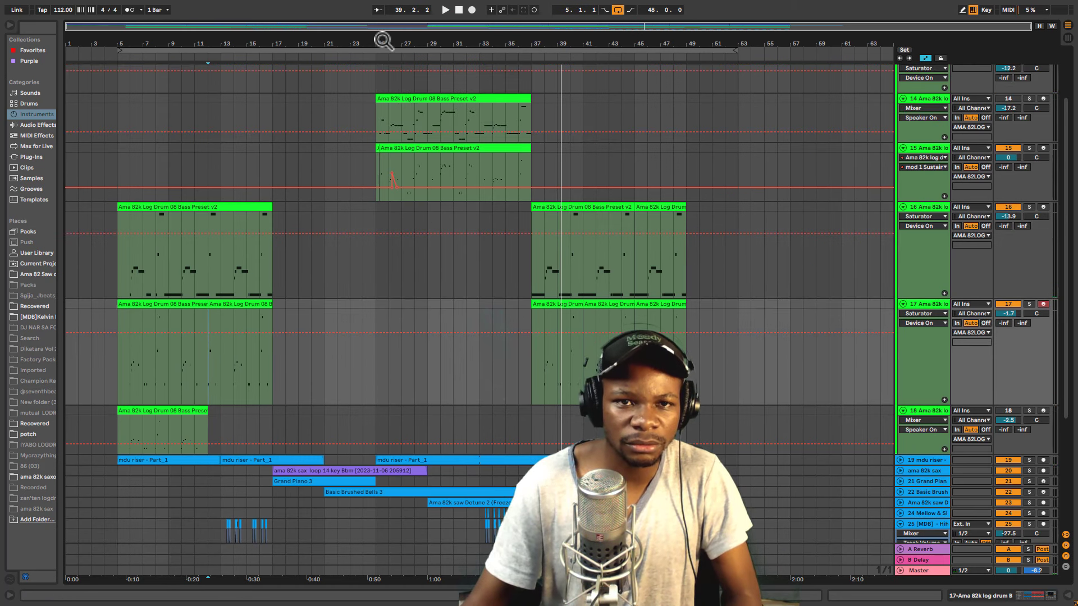
{"action": "left_click_drag", "start_coordinate": [383, 42], "coordinate": [391, 96]}
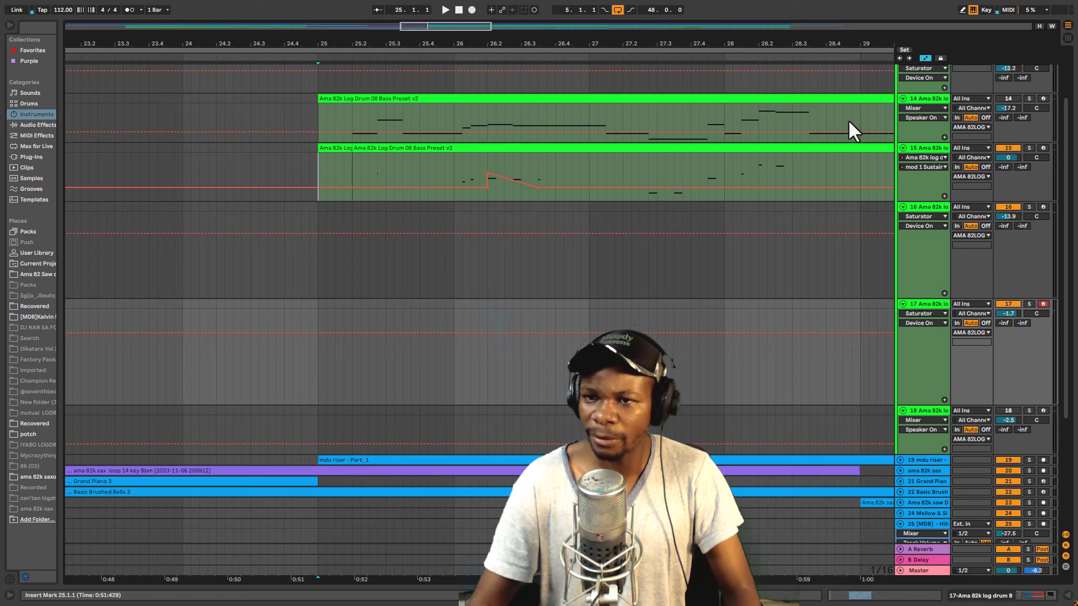
{"action": "left_click_drag", "start_coordinate": [531, 39], "coordinate": [531, 9]}
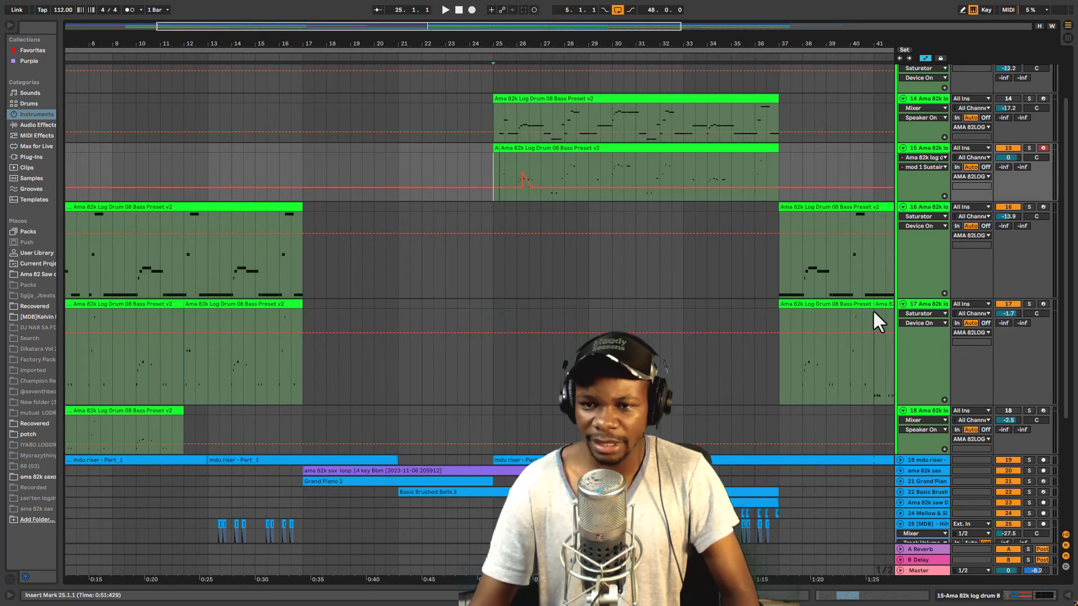
Solo track 17 and play its log drum clip from 37.1.1
{"action": "scroll", "coordinate": [788, 259], "scroll_direction": "down", "scroll_amount": 5}
{"action": "left_click", "coordinate": [794, 193]}
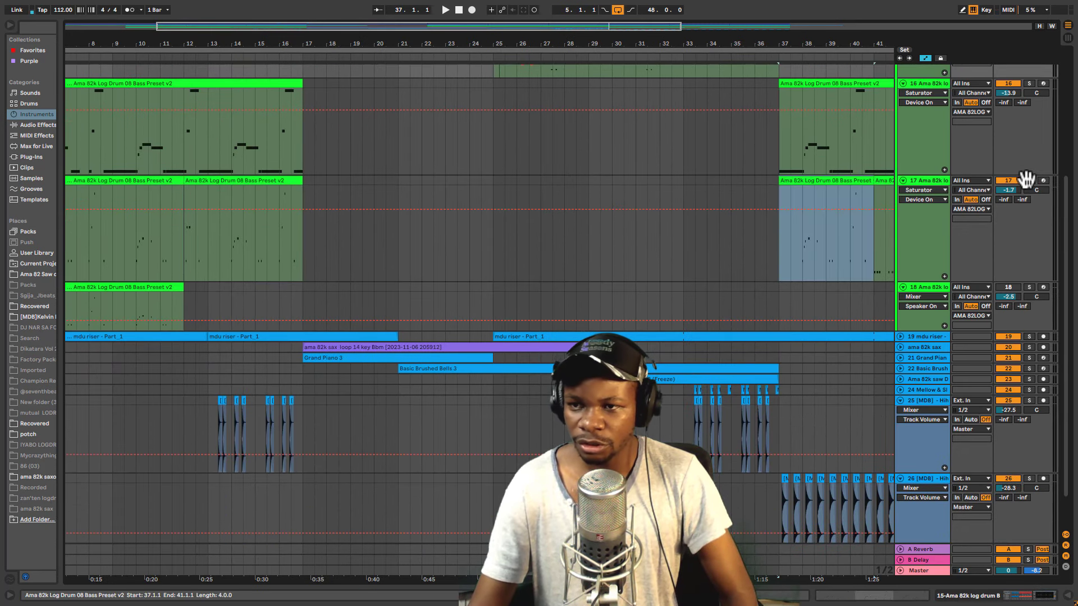
{"action": "left_click", "coordinate": [1029, 180]}
{"action": "key", "text": "space"}
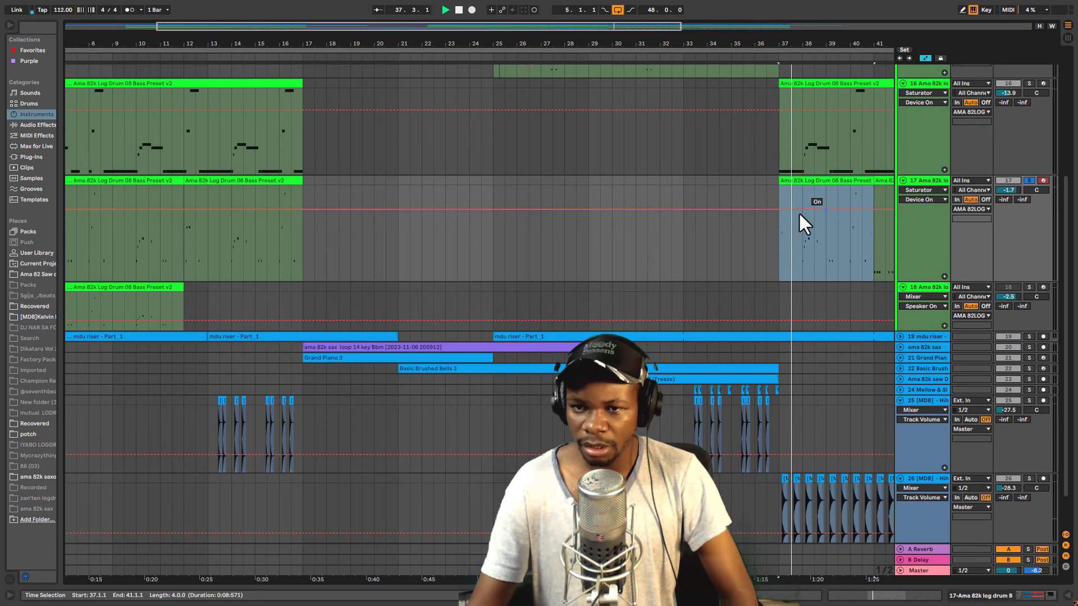
Show the device chain of track 17 and turn off its Saturator while auditioning the soloed clip
{"action": "left_click", "coordinate": [797, 255]}
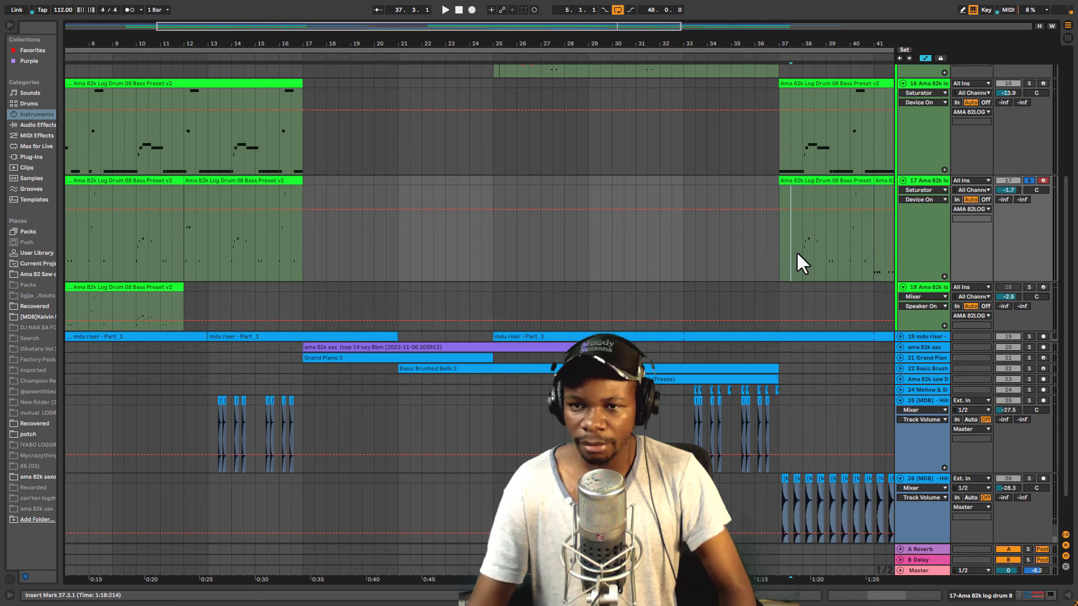
{"action": "left_click", "coordinate": [1050, 596]}
{"action": "key", "text": "space"}
{"action": "key", "text": "space"}
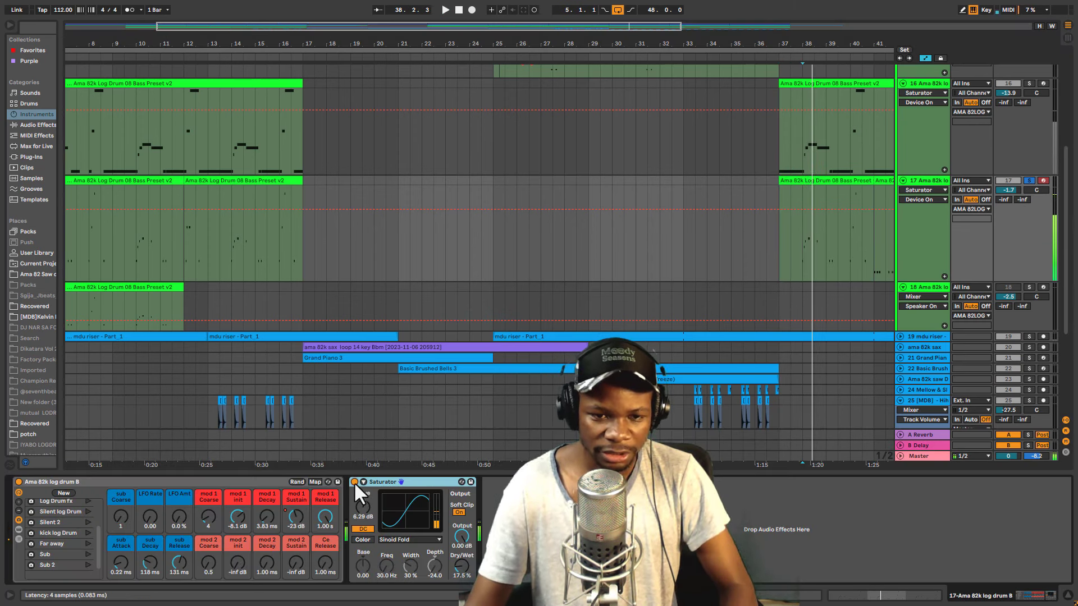
{"action": "left_click", "coordinate": [355, 481]}
Turn off the Saturator on the AMA 82LOG DRUMS group and play the soloed track 17 from 38.1.1
{"action": "scroll", "coordinate": [932, 245], "scroll_direction": "up", "scroll_amount": 3}
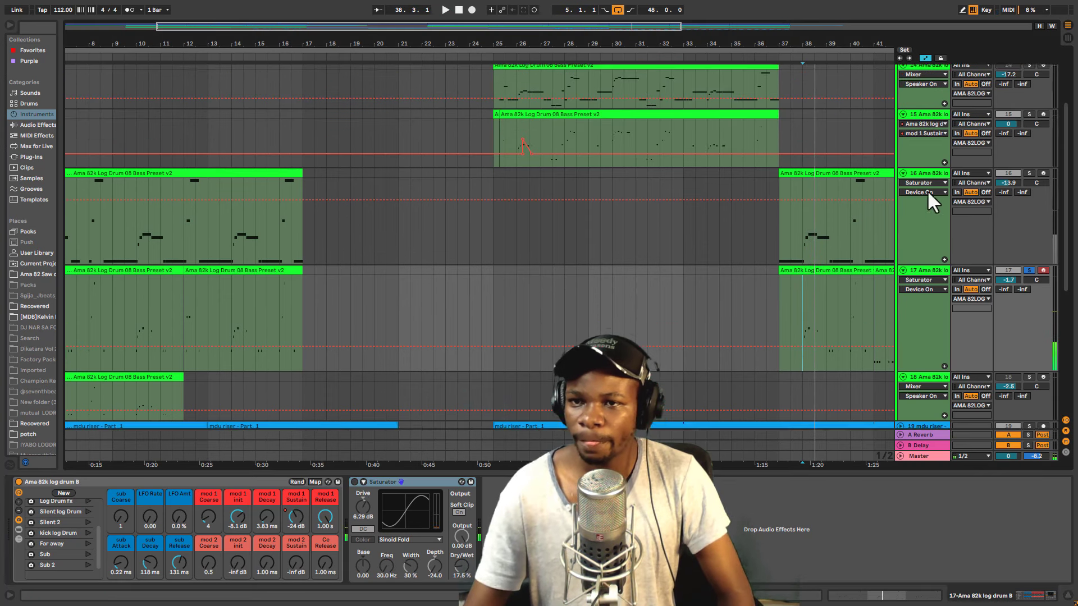
{"action": "scroll", "coordinate": [925, 168], "scroll_direction": "up", "scroll_amount": 3}
{"action": "left_click", "coordinate": [923, 132]}
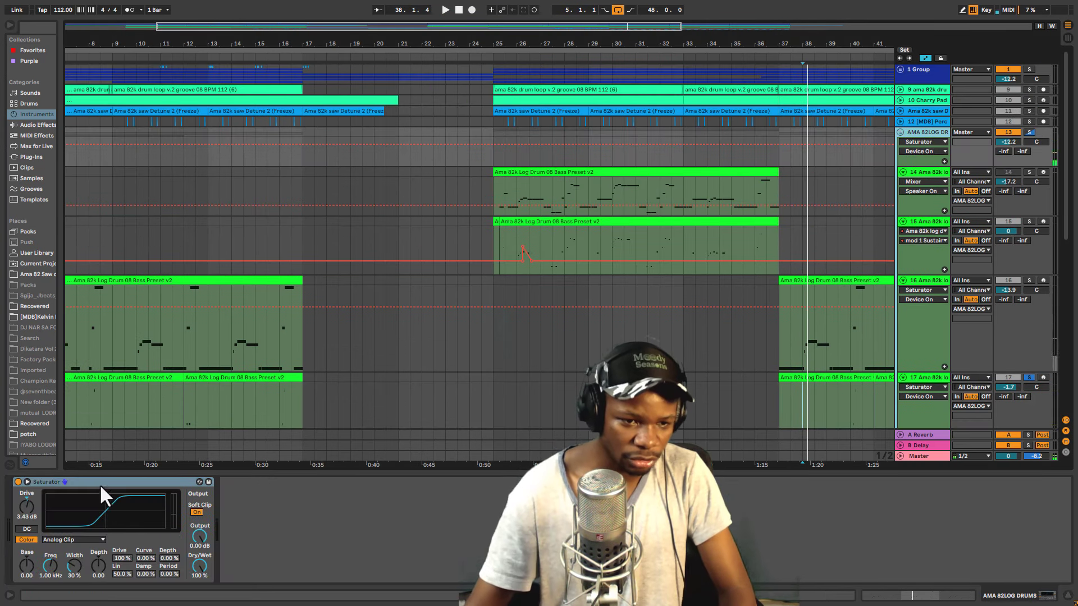
{"action": "left_click", "coordinate": [18, 482]}
{"action": "key", "text": "space"}
{"action": "scroll", "coordinate": [932, 255], "scroll_direction": "down", "scroll_amount": 5}
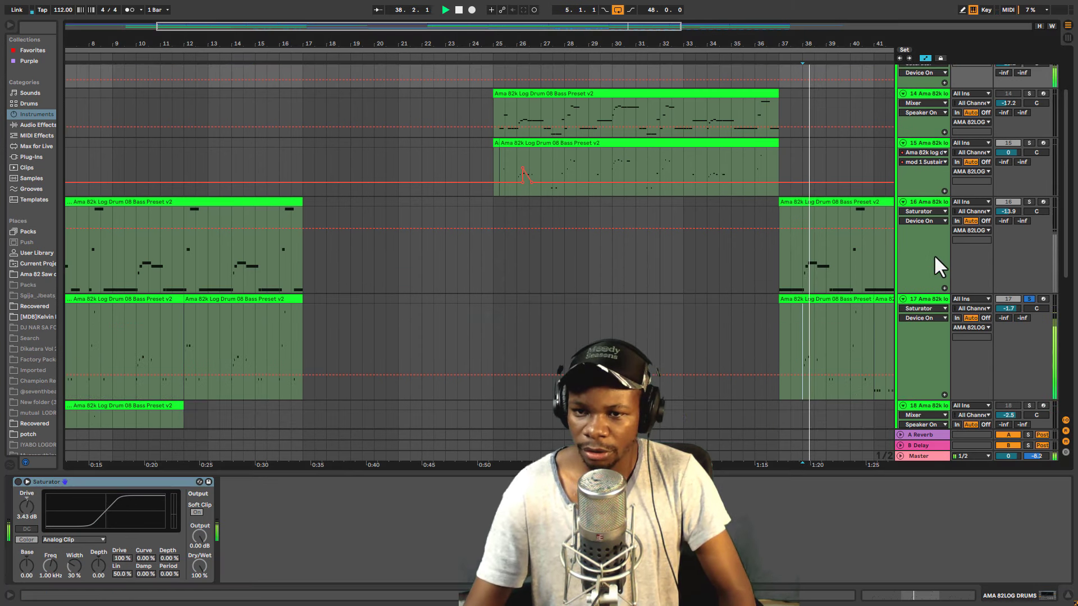
Select track 17 and turn its Saturator back on
{"action": "scroll", "coordinate": [929, 259], "scroll_direction": "down", "scroll_amount": 3}
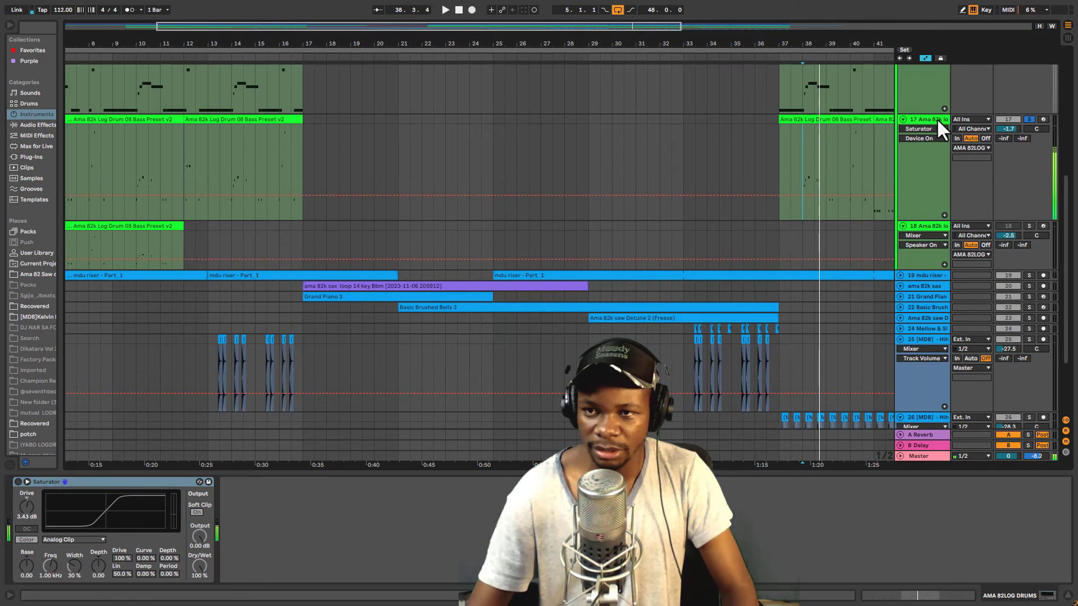
{"action": "left_click", "coordinate": [924, 168]}
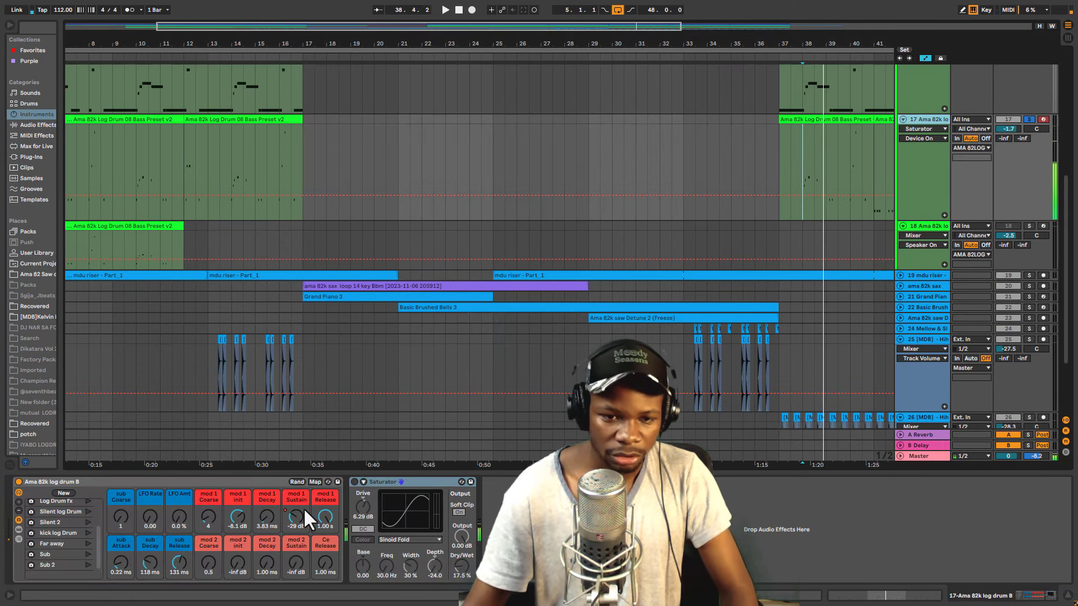
{"action": "left_click", "coordinate": [354, 481]}
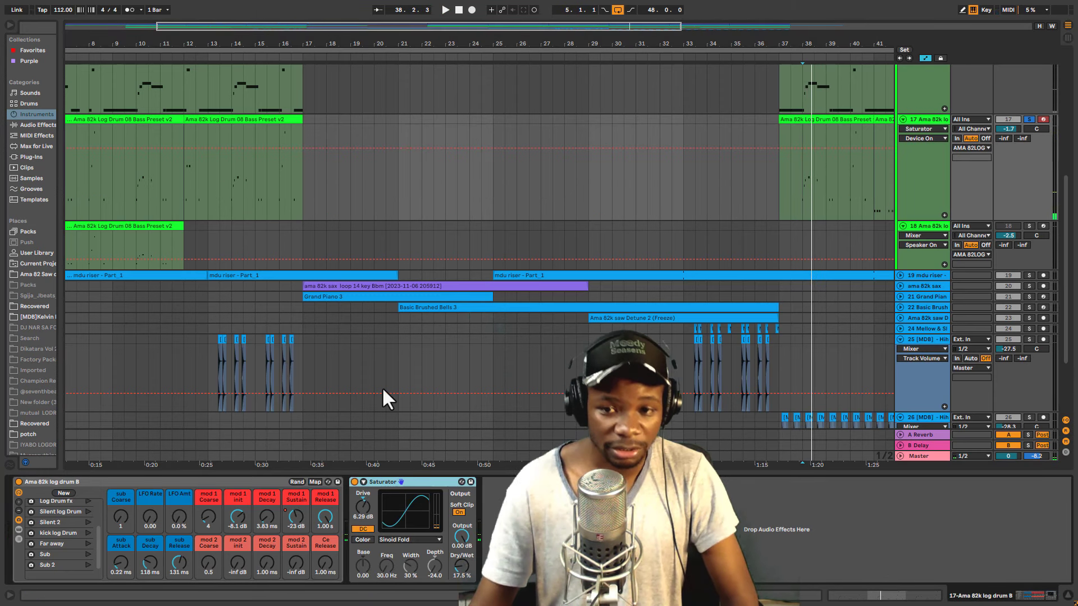
Play the soloed track 17 repeatedly from 38.1.1 to audition its Saturator and try out the Drive control
{"action": "scroll", "coordinate": [408, 360], "scroll_direction": "down", "scroll_amount": 2}
{"action": "scroll", "coordinate": [410, 364], "scroll_direction": "down", "scroll_amount": 1}
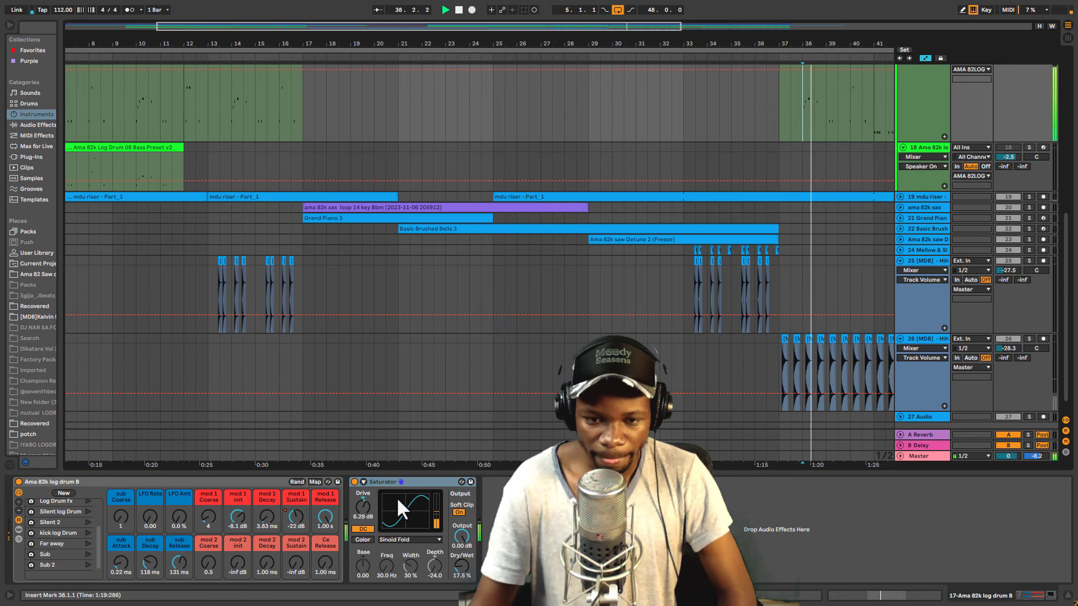
{"action": "key", "text": "space"}
{"action": "left_click_drag", "start_coordinate": [364, 510], "coordinate": [365, 514]}
{"action": "key", "text": "space"}
{"action": "key", "text": "space"}
{"action": "key", "text": "space"}
{"action": "key", "text": "space"}
{"action": "key", "text": "space"}
{"action": "key", "text": "space"}
{"action": "key", "text": "space"}
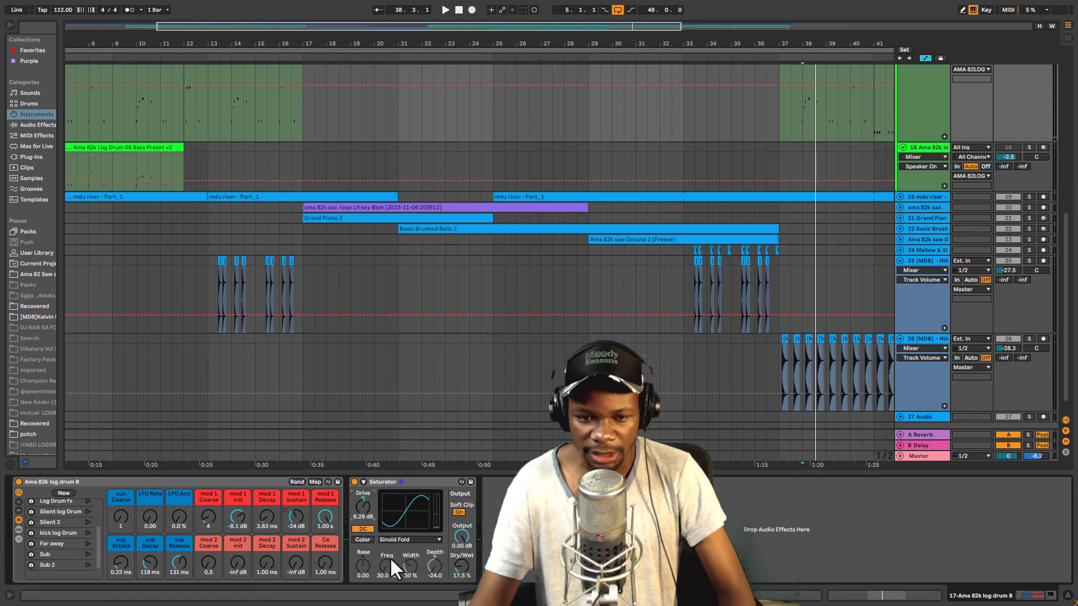
Keep the Sinoid Fold curve on track 17's Saturator, set its Dry/Wet to 19.0 % and play the track
{"action": "left_click", "coordinate": [417, 540]}
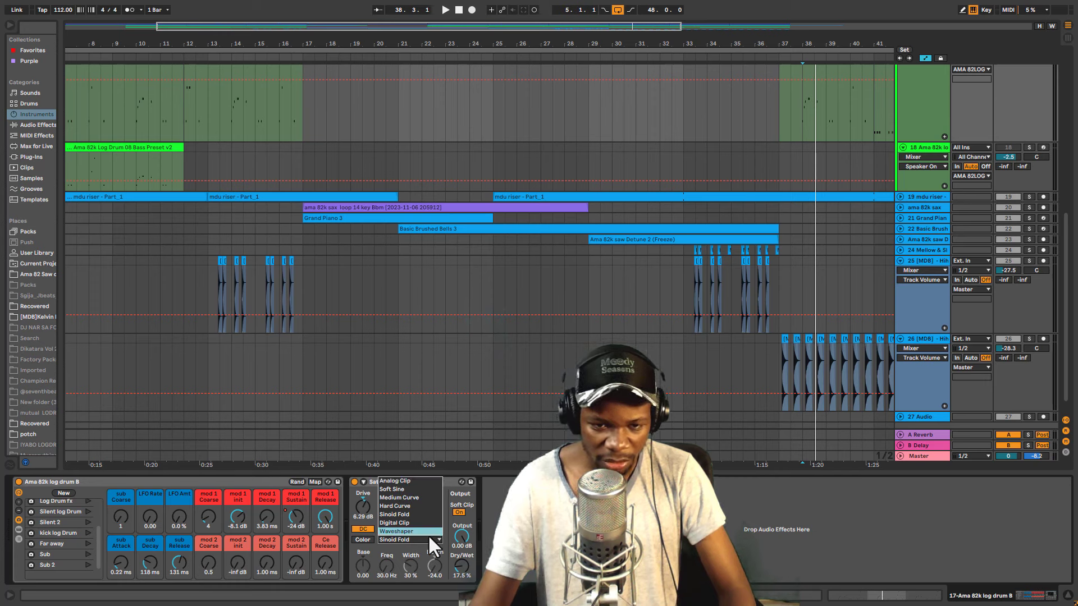
{"action": "left_click", "coordinate": [429, 539]}
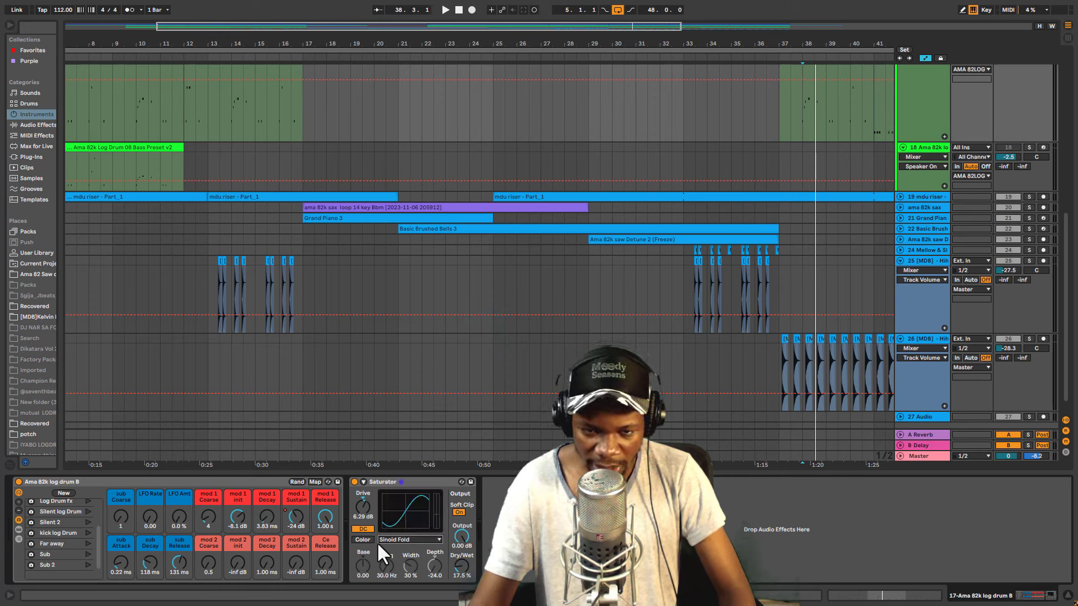
{"action": "mouse_move", "coordinate": [458, 564]}
{"action": "left_mouse_down"}
{"action": "mouse_move", "coordinate": [458, 575]}
{"action": "mouse_move", "coordinate": [461, 551]}
{"action": "left_mouse_up"}
{"action": "key", "text": "space"}
{"action": "key", "text": "space"}
Stop playback and turn the Saturator on the AMA 82LOG DRUMS group back on
{"action": "scroll", "coordinate": [913, 168], "scroll_direction": "up", "scroll_amount": 10}
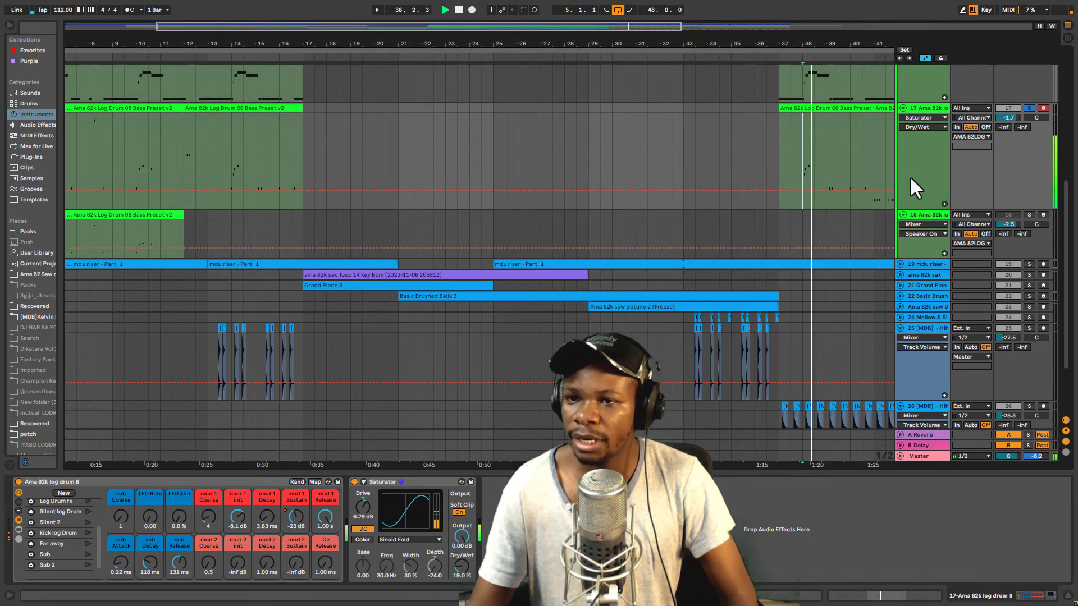
{"action": "scroll", "coordinate": [917, 121], "scroll_direction": "up", "scroll_amount": 3}
{"action": "key", "text": "space"}
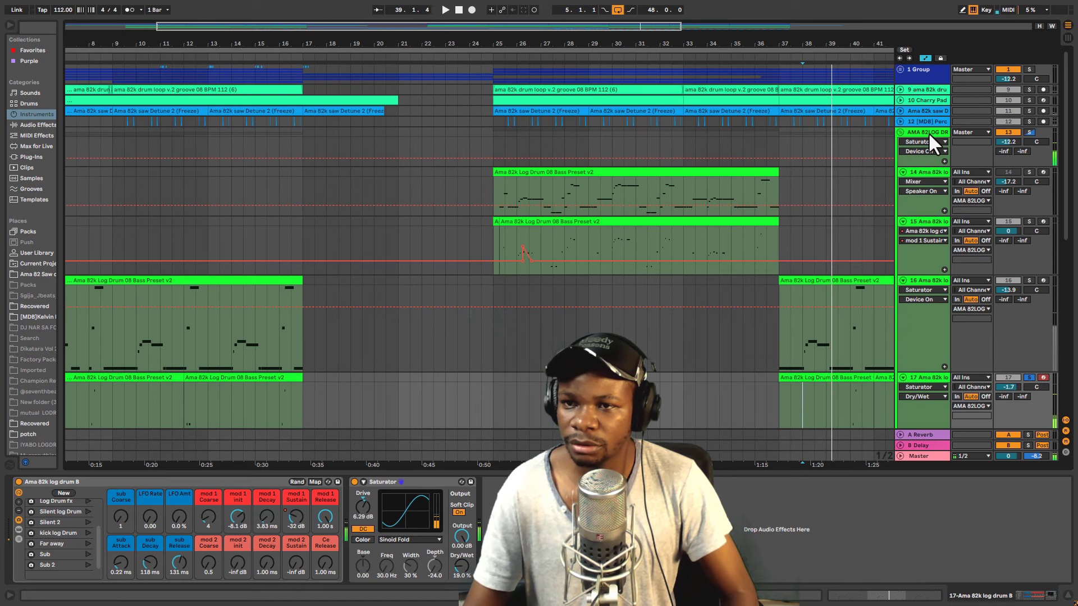
{"action": "left_click", "coordinate": [929, 133]}
{"action": "scroll", "coordinate": [506, 223], "scroll_direction": "down", "scroll_amount": 1}
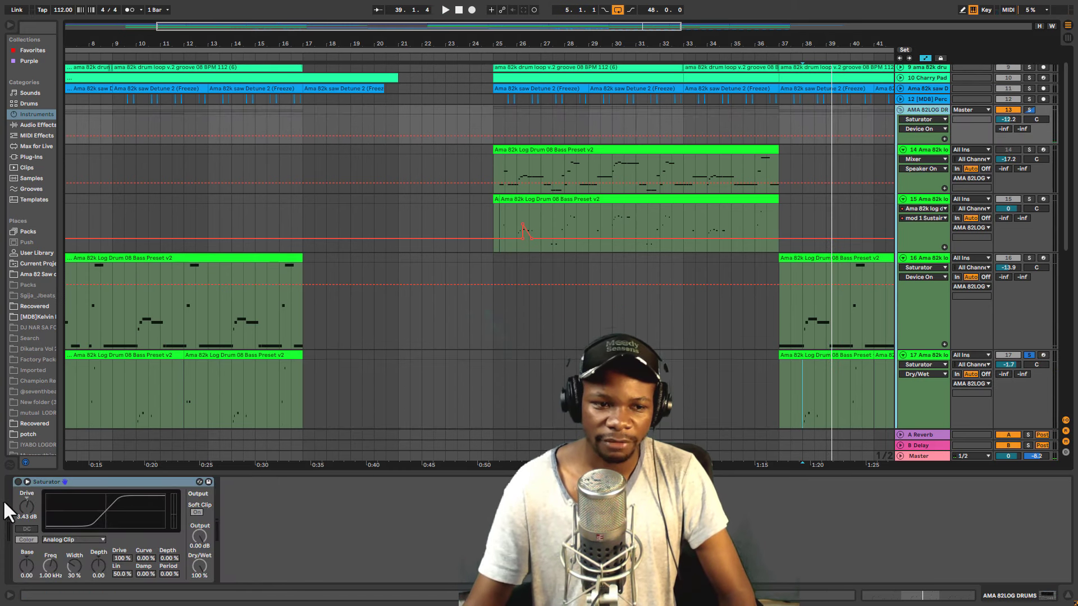
{"action": "left_click", "coordinate": [17, 482]}
Select the track 16 log drum clip spanning bars 37 to 45 to show that track's devices
{"action": "scroll", "coordinate": [440, 334], "scroll_direction": "down", "scroll_amount": 3}
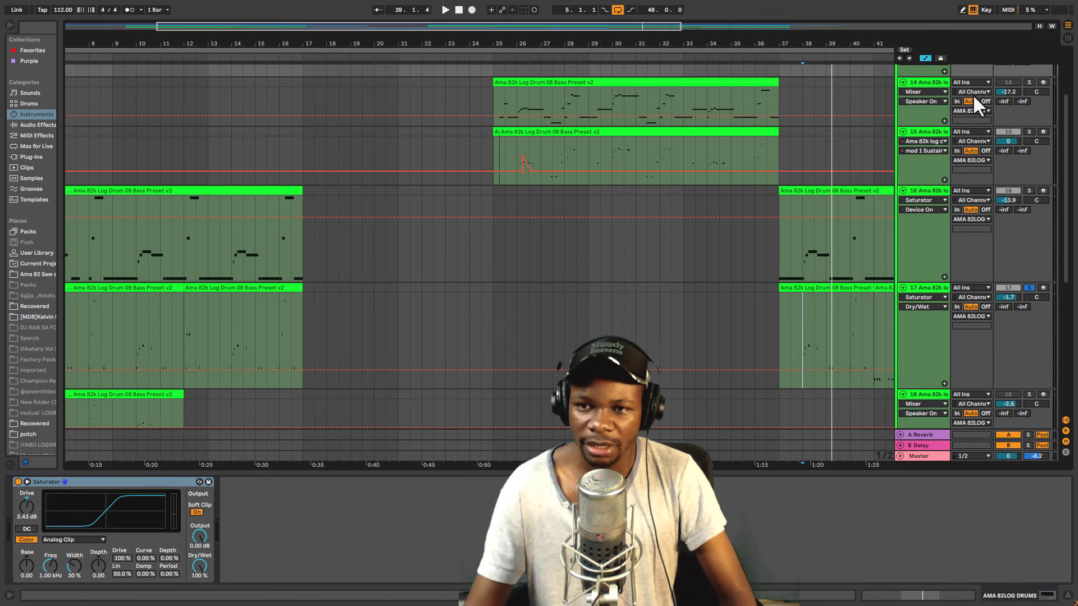
{"action": "left_click", "coordinate": [840, 288]}
{"action": "left_click", "coordinate": [835, 193]}
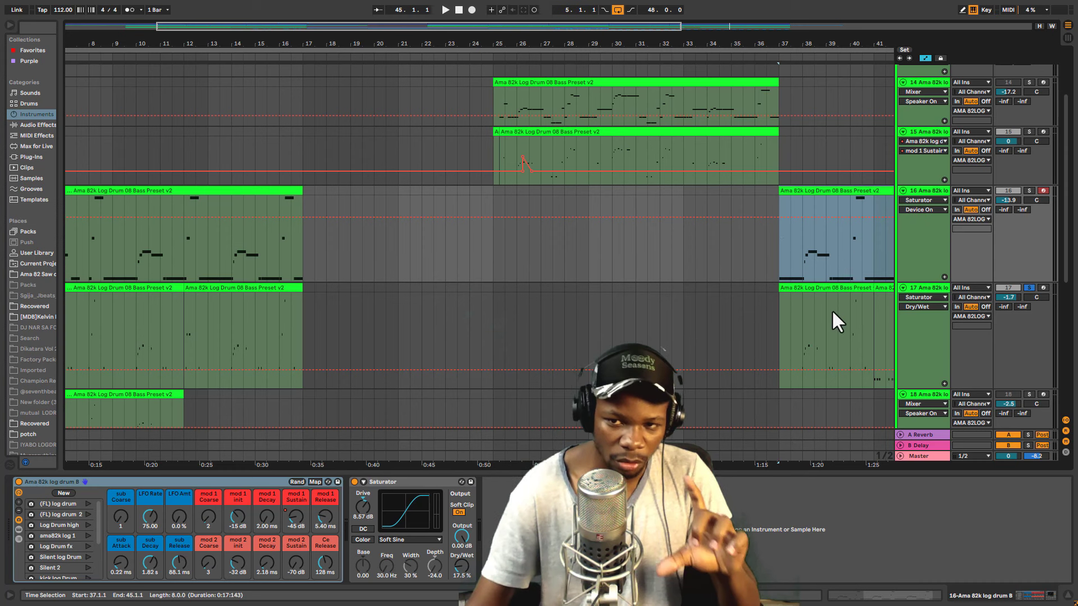
Set the Dry/Wet of the Saturator on the AMA 82LOG DRUMS group to 77.8 %
{"action": "scroll", "coordinate": [835, 295], "scroll_direction": "up", "scroll_amount": 3}
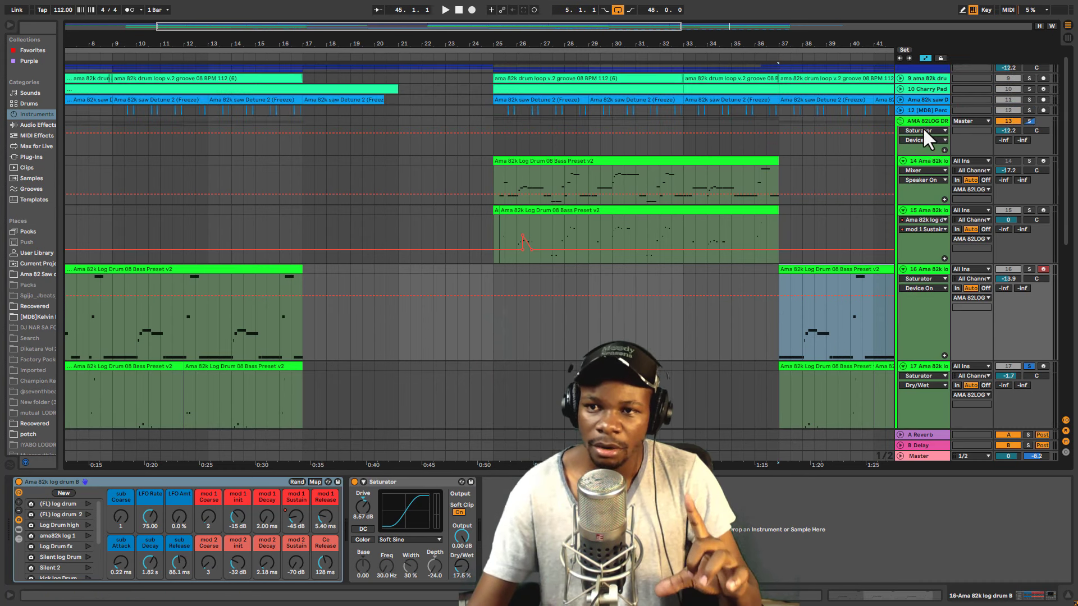
{"action": "left_click", "coordinate": [922, 120]}
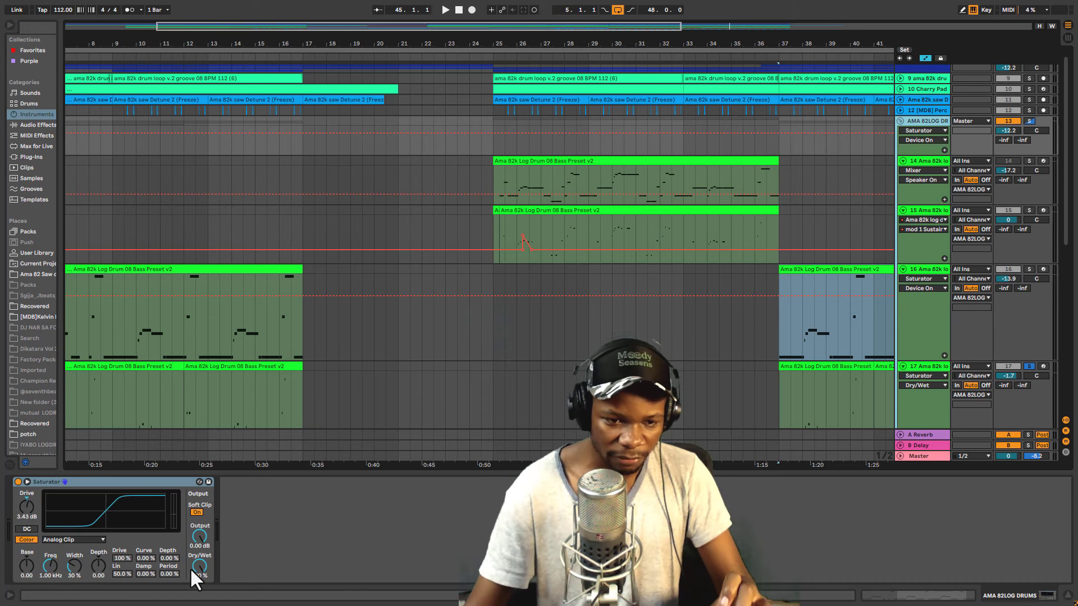
{"action": "left_click_drag", "start_coordinate": [191, 572], "coordinate": [192, 589]}
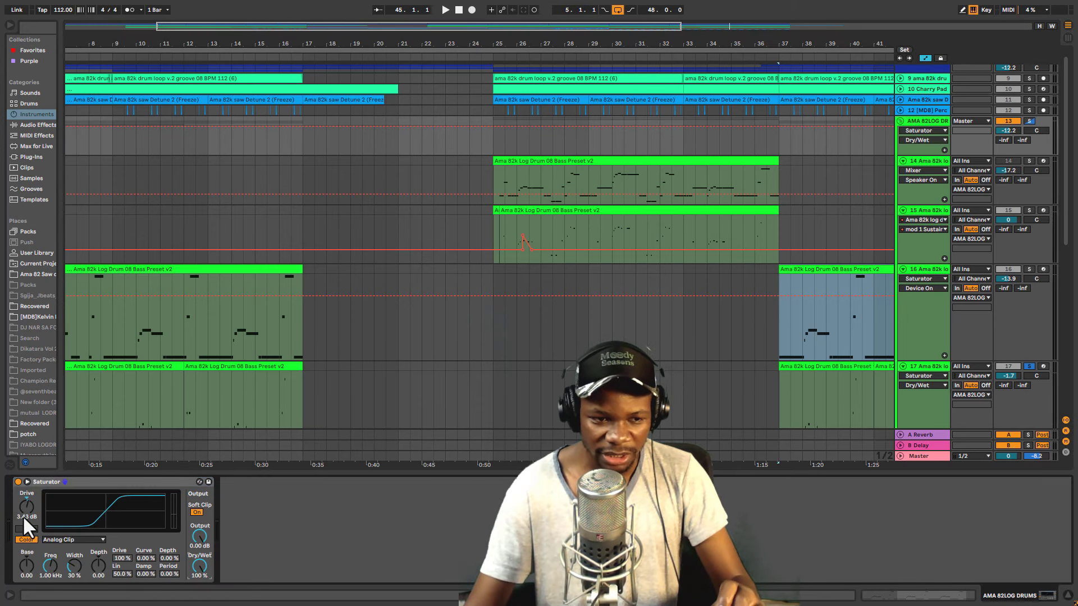
{"action": "scroll", "coordinate": [327, 326], "scroll_direction": "down", "scroll_amount": 3}
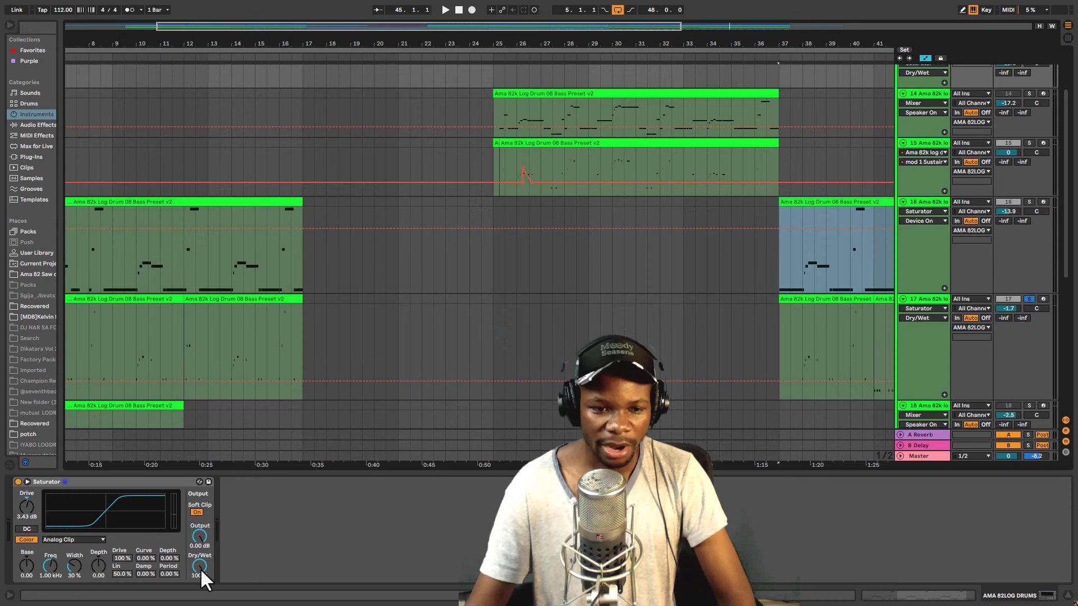
{"action": "left_click_drag", "start_coordinate": [200, 568], "coordinate": [200, 581]}
Unsolo track 17 and play the full mix from 37.1.1 with the whole arrangement in view
{"action": "scroll", "coordinate": [651, 284], "scroll_direction": "down", "scroll_amount": 3}
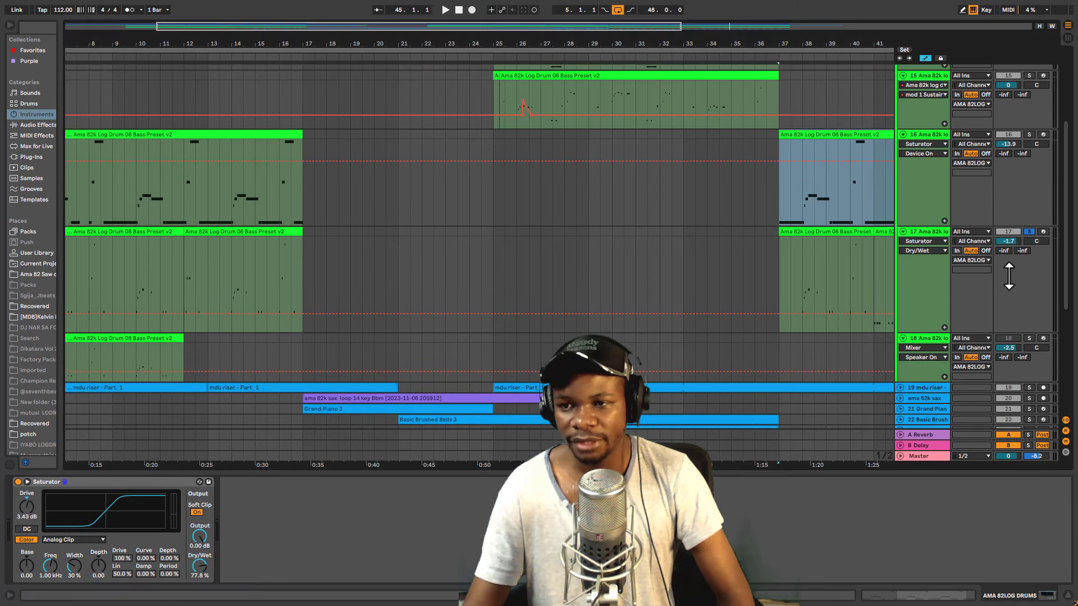
{"action": "left_click", "coordinate": [778, 222]}
{"action": "key", "text": "space"}
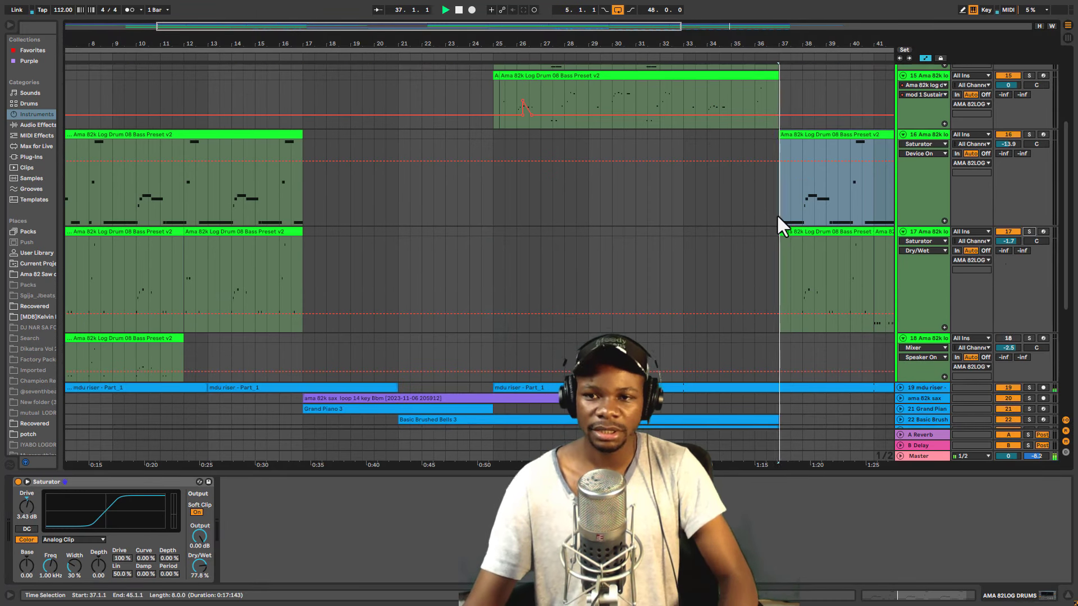
{"action": "left_click_drag", "start_coordinate": [846, 42], "coordinate": [846, 9]}
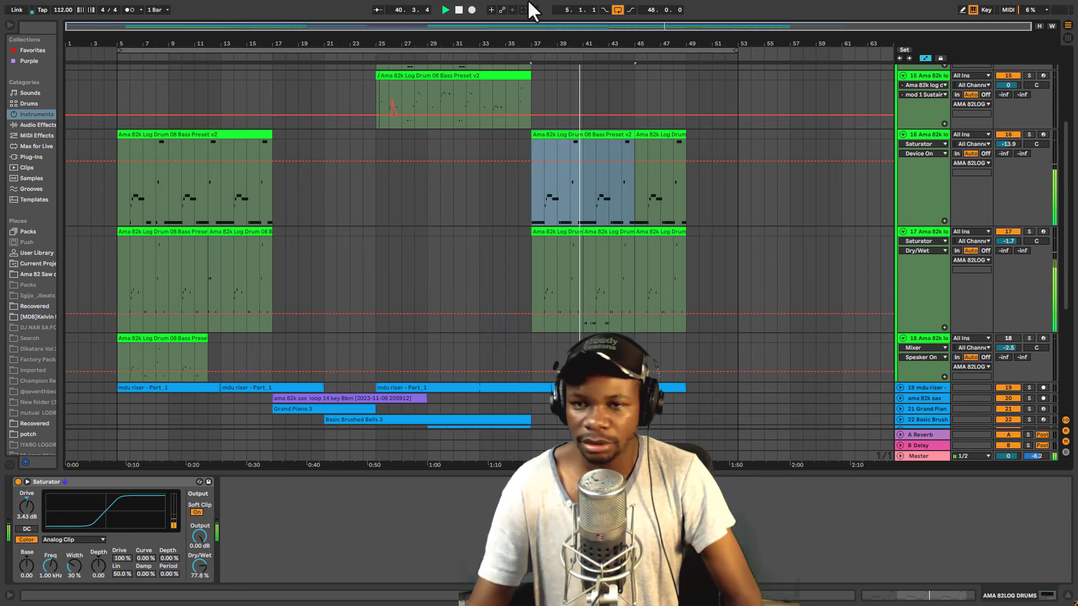
Stop playback with the insert marker at 5.1.1 and solo track 16, leaving its lane unfolded
{"action": "left_click", "coordinate": [903, 134]}
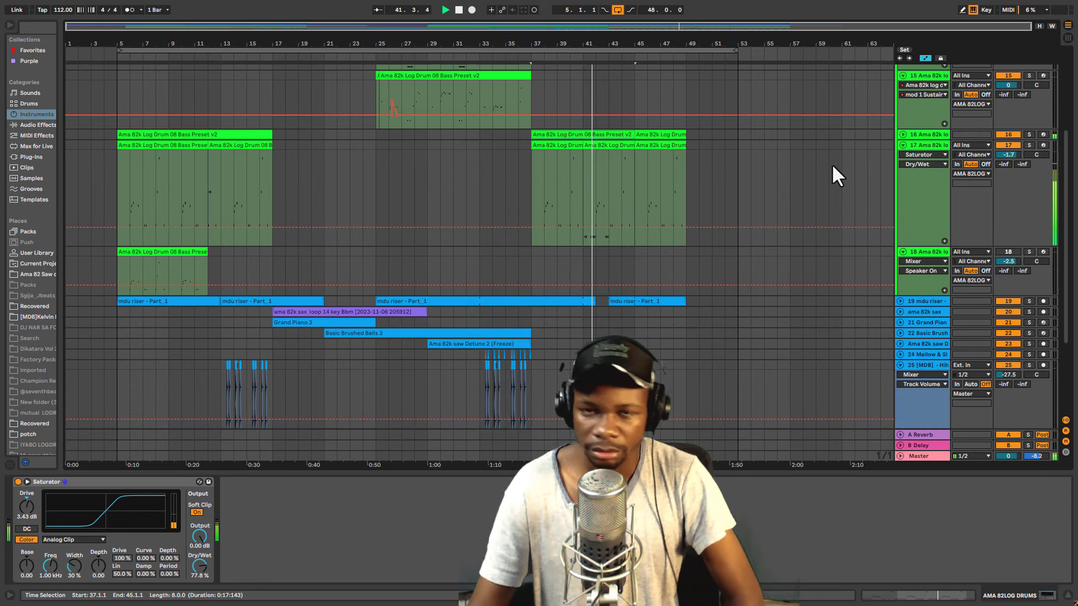
{"action": "scroll", "coordinate": [831, 163], "scroll_direction": "down", "scroll_amount": 1}
{"action": "left_click", "coordinate": [116, 159]}
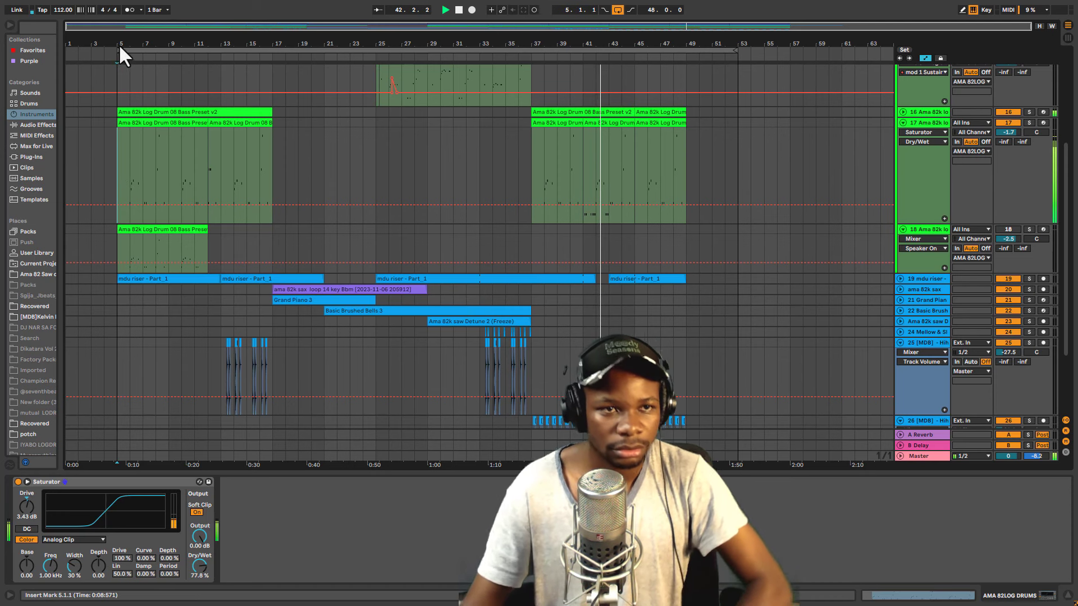
{"action": "key", "text": "space"}
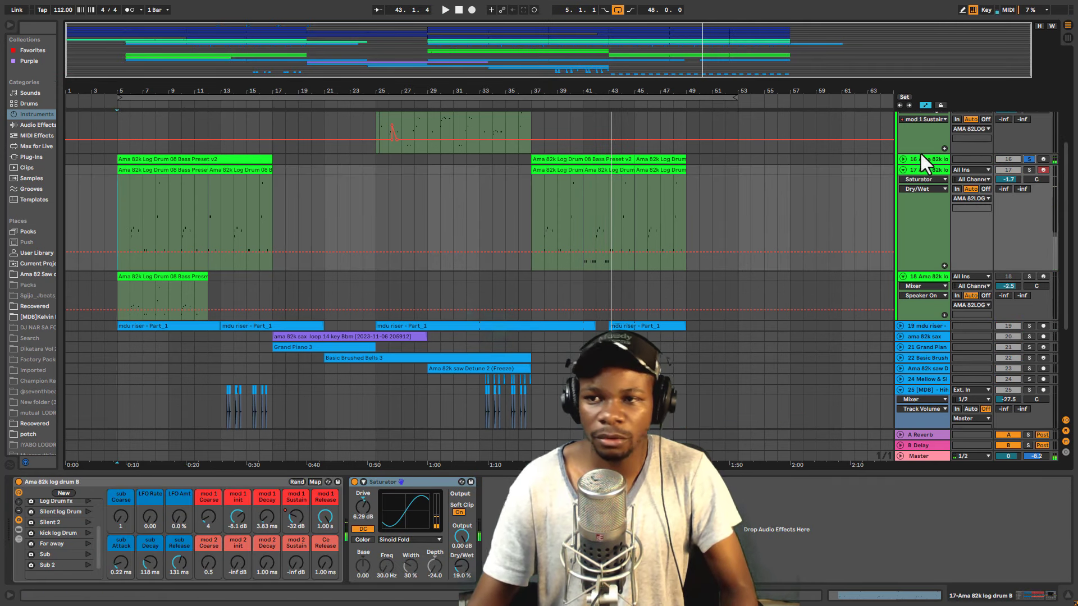
{"action": "left_click", "coordinate": [903, 159]}
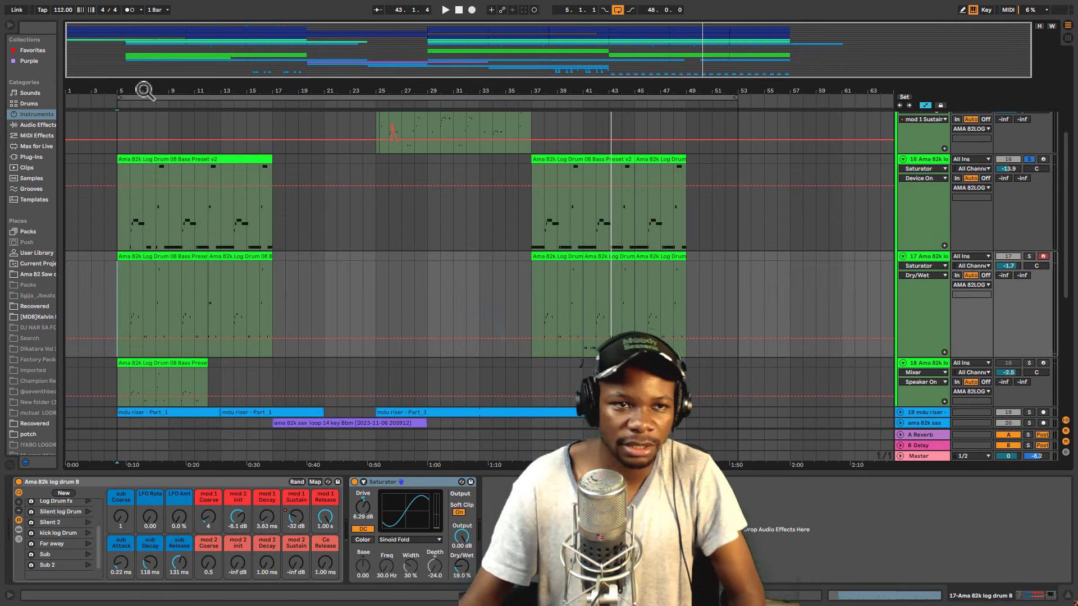
Play soloed track 16 from 7.1.1 and show the automation of its mod 1 Sustain macro in the track lane
{"action": "left_click", "coordinate": [118, 98]}
{"action": "left_click_drag", "start_coordinate": [111, 91], "coordinate": [111, 179]}
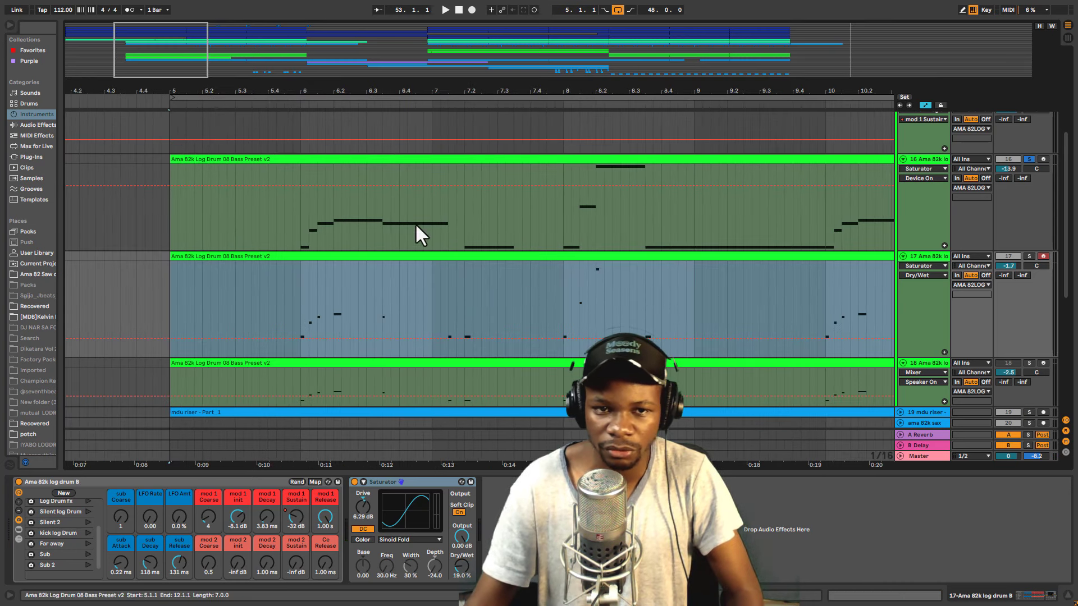
{"action": "left_click", "coordinate": [435, 213]}
{"action": "key", "text": "space"}
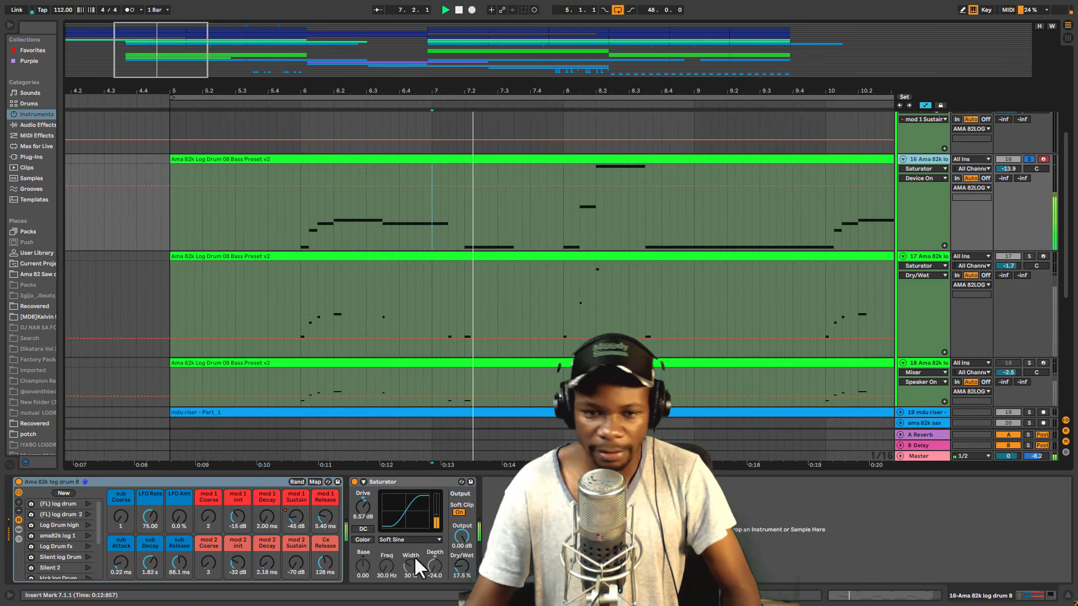
{"action": "right_click", "coordinate": [295, 518]}
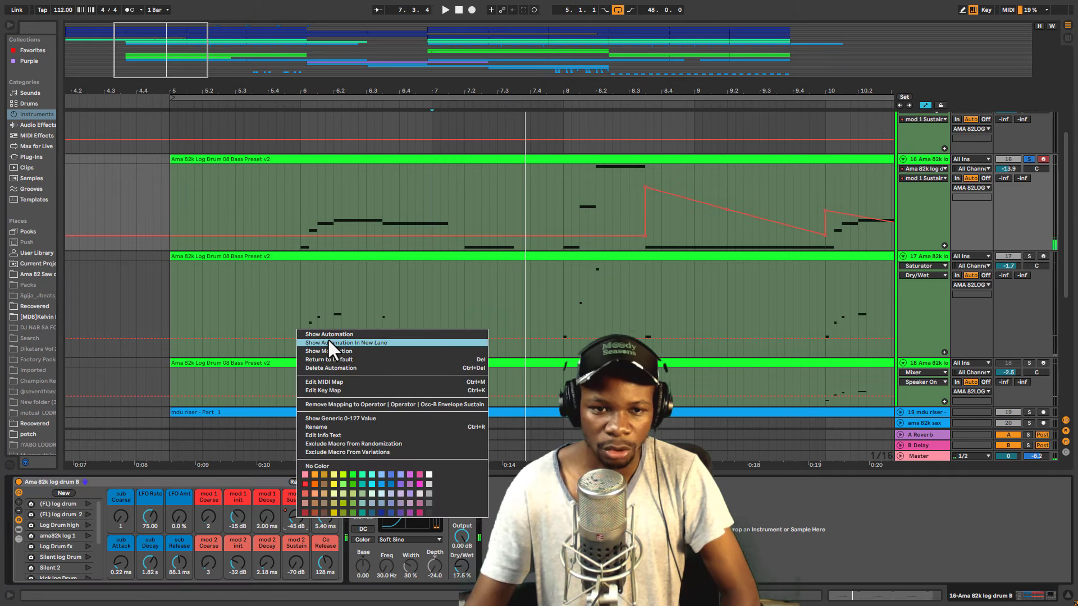
{"action": "left_click", "coordinate": [338, 335]}
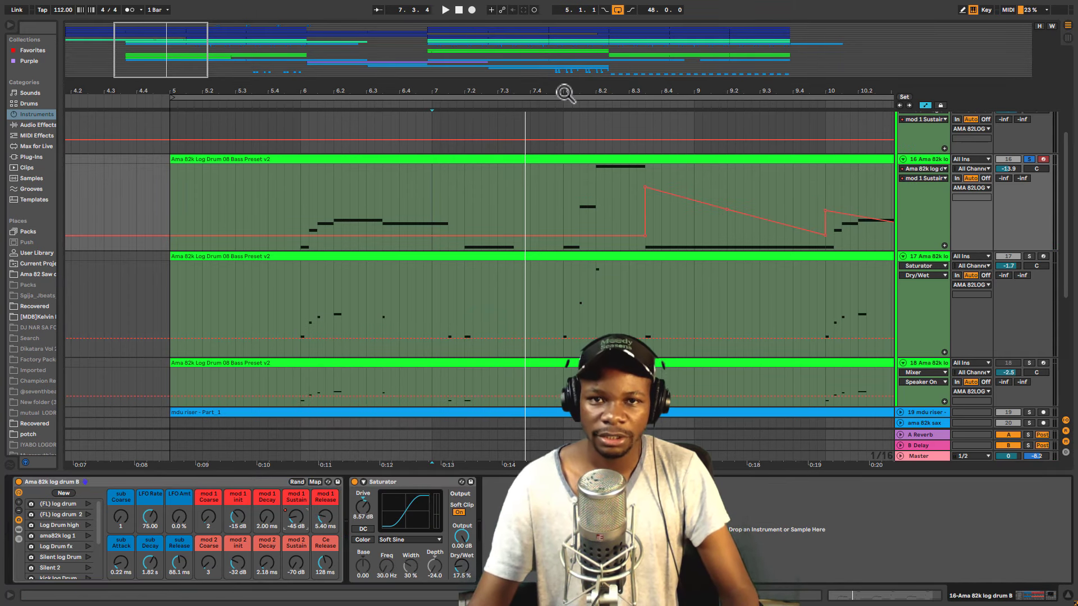
Audition the mod 1 Sustain automation on track 16 by playing from 8.1.1 to about 9.1, then stop playback
{"action": "left_click_drag", "start_coordinate": [564, 93], "coordinate": [337, 39]}
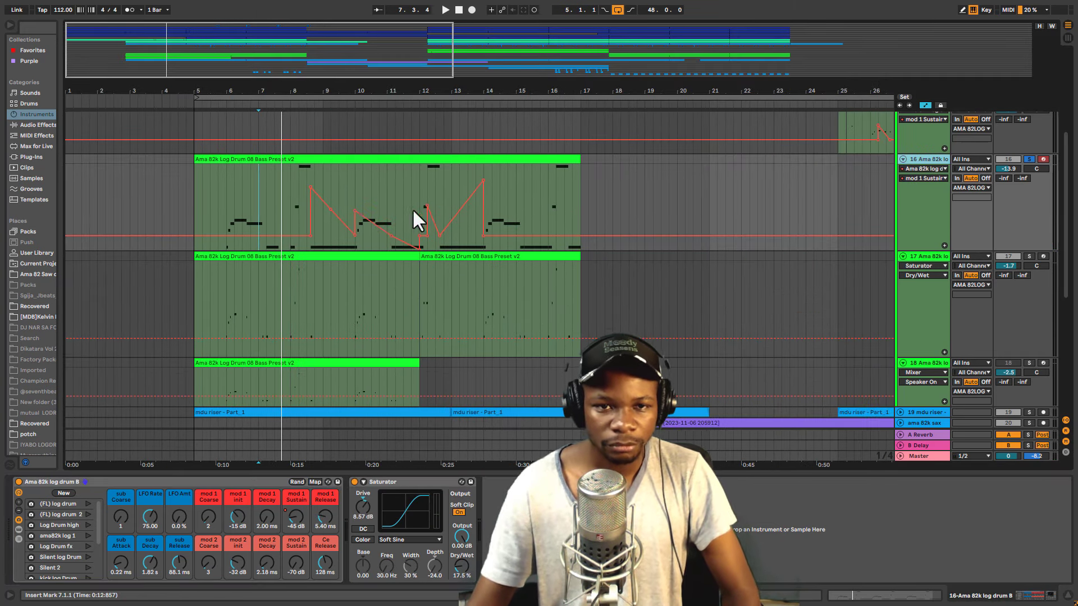
{"action": "left_click", "coordinate": [295, 177]}
{"action": "left_click_drag", "start_coordinate": [289, 81], "coordinate": [314, 180]}
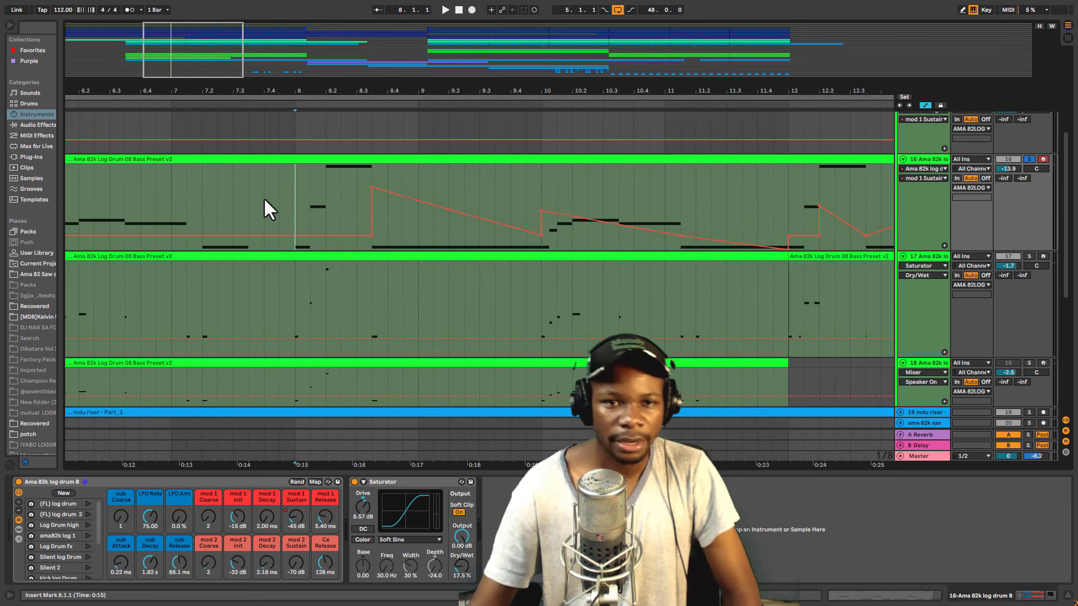
{"action": "key", "text": "space"}
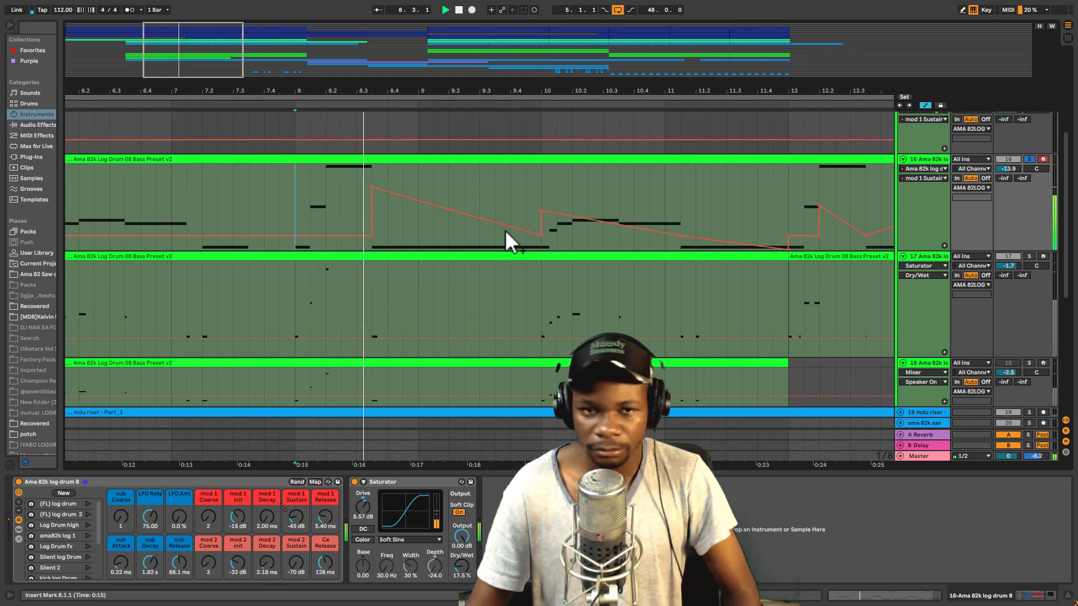
{"action": "key", "text": "space"}
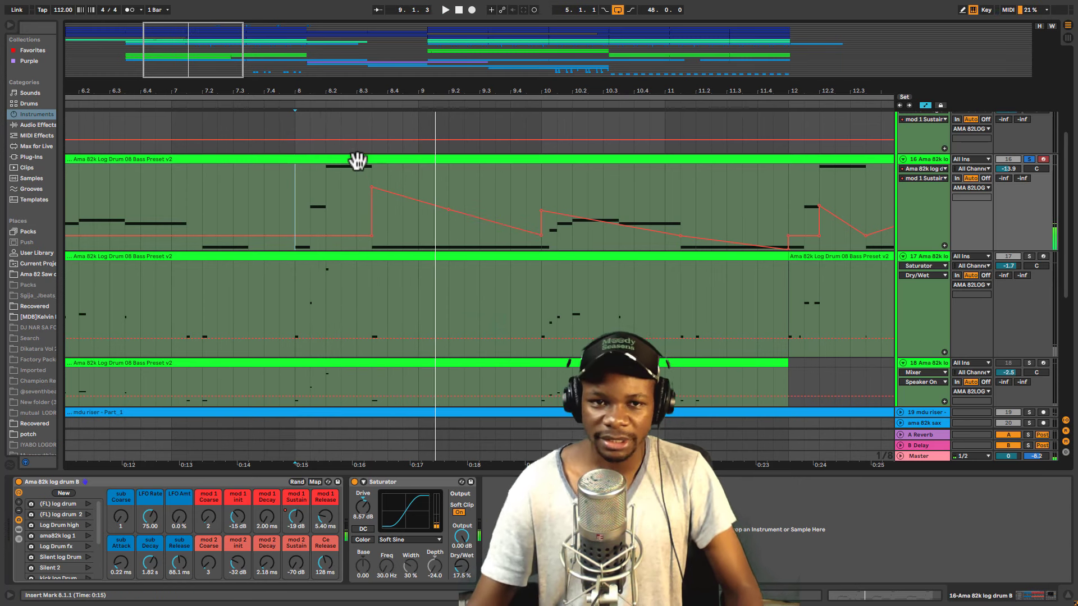
Examine the rack's remaining chains and the mod 1 Sustain macro, then play track 16 with 8.1.1 to 8.1.3 selected
{"action": "left_click", "coordinate": [358, 159]}
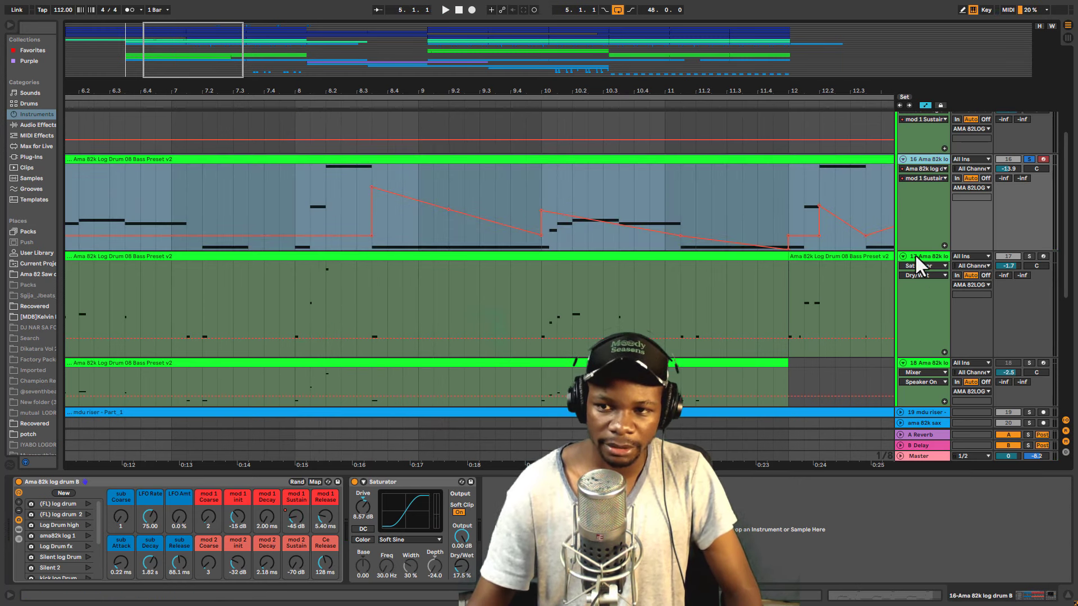
{"action": "scroll", "coordinate": [96, 514], "scroll_direction": "down", "scroll_amount": 3}
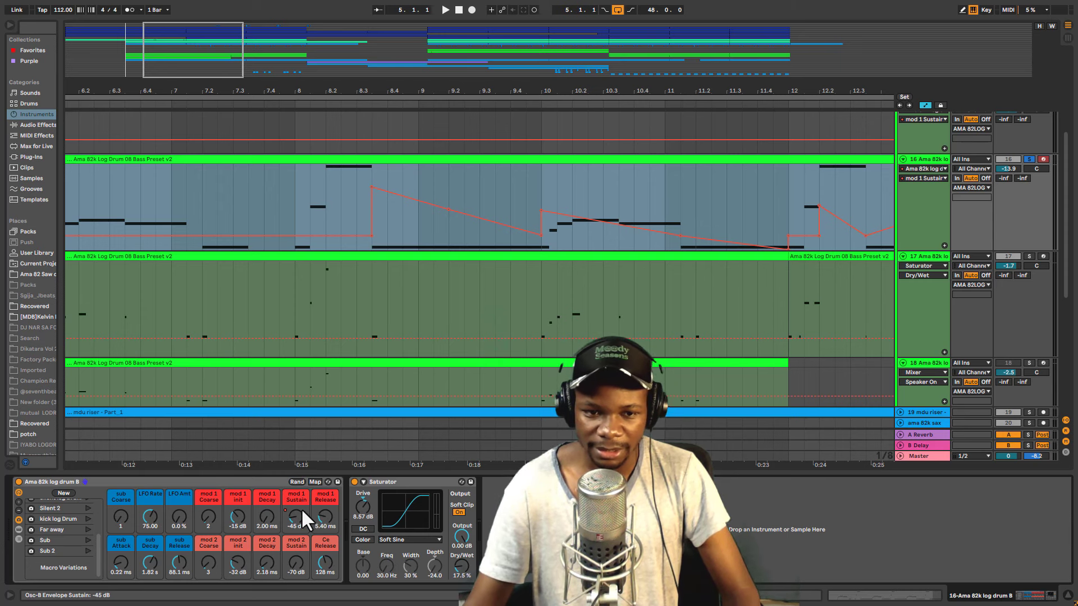
{"action": "left_click_drag", "start_coordinate": [307, 212], "coordinate": [303, 209]}
{"action": "key", "text": "space"}
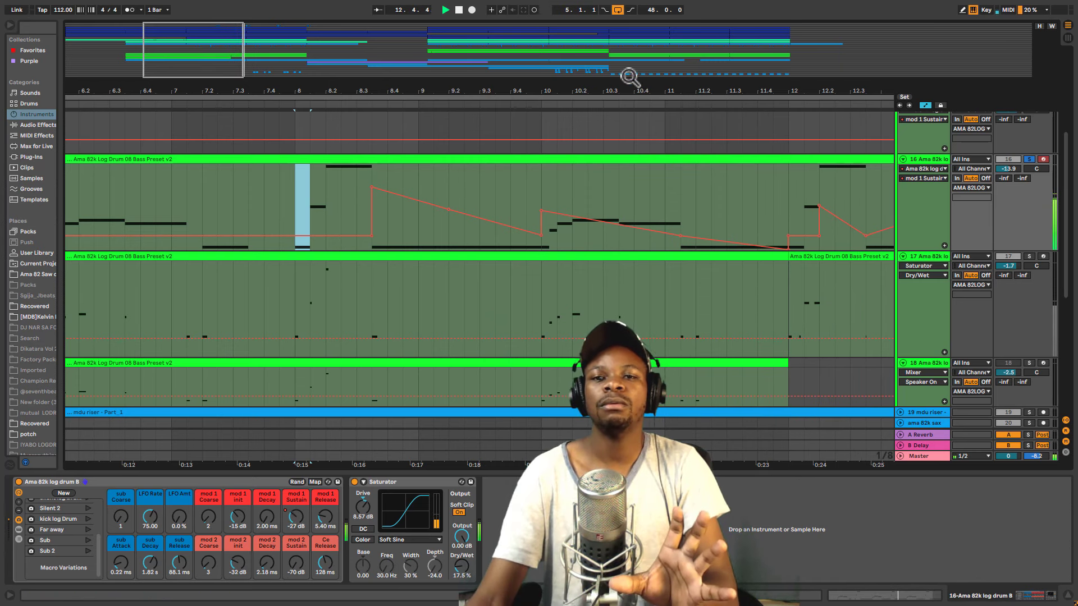
Solo track 17 together with track 16 and play both log drums from 10.1.1
{"action": "left_click_drag", "start_coordinate": [629, 87], "coordinate": [342, 147]}
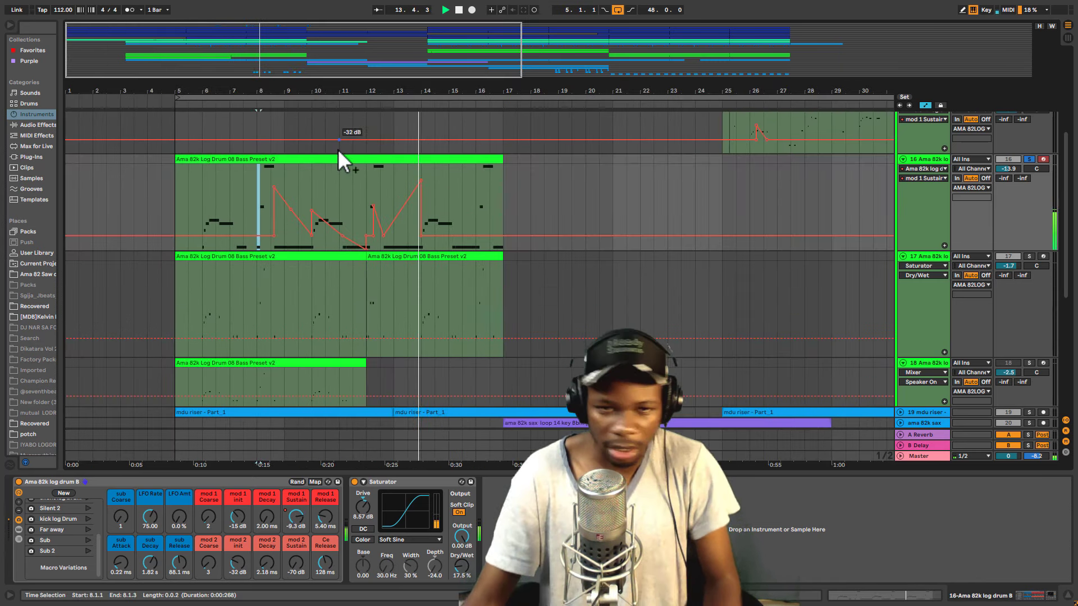
{"action": "left_click", "coordinate": [310, 292]}
{"action": "key", "text": "space"}
{"action": "left_click", "coordinate": [1019, 259]}
{"action": "left_click", "coordinate": [1025, 256]}
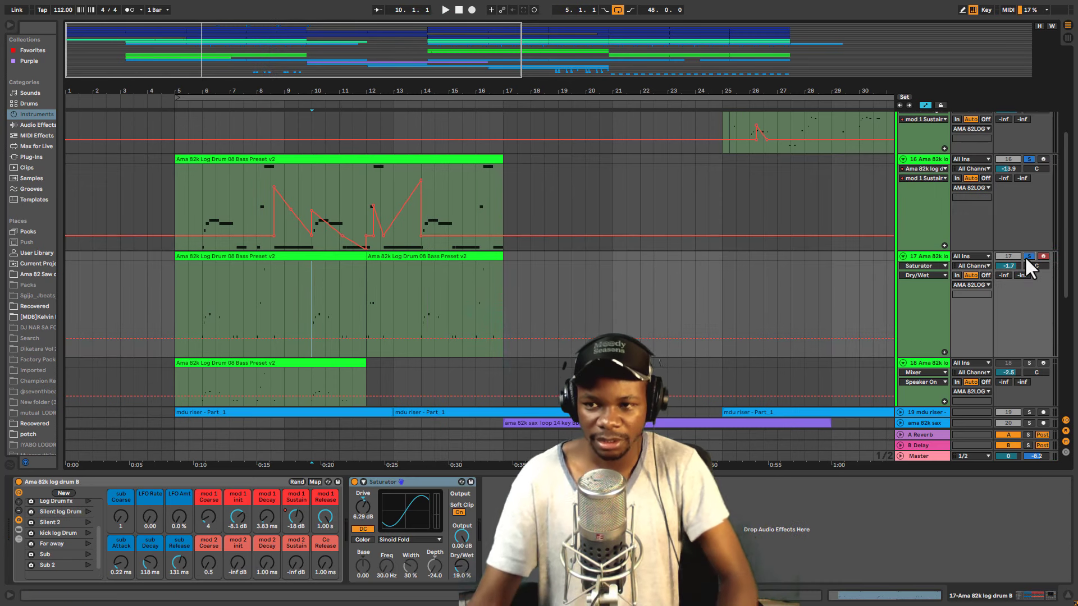
{"action": "key", "text": "space"}
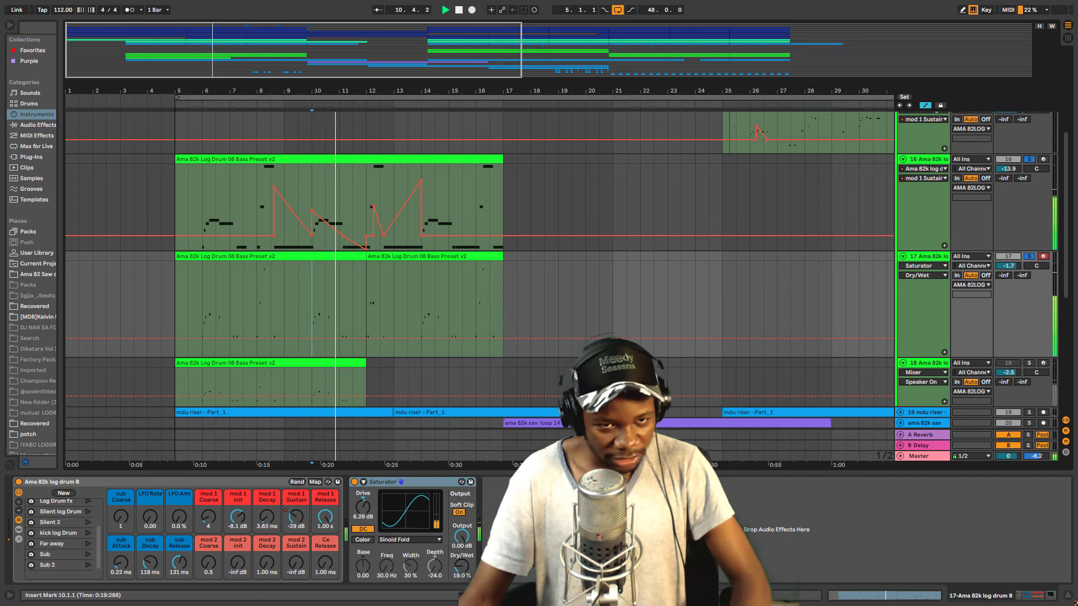
Place the insert marker at 8.1.1 on track 17, unsolo both log drum tracks and play the full mix from there
{"action": "left_click", "coordinate": [259, 284]}
{"action": "key", "text": "space"}
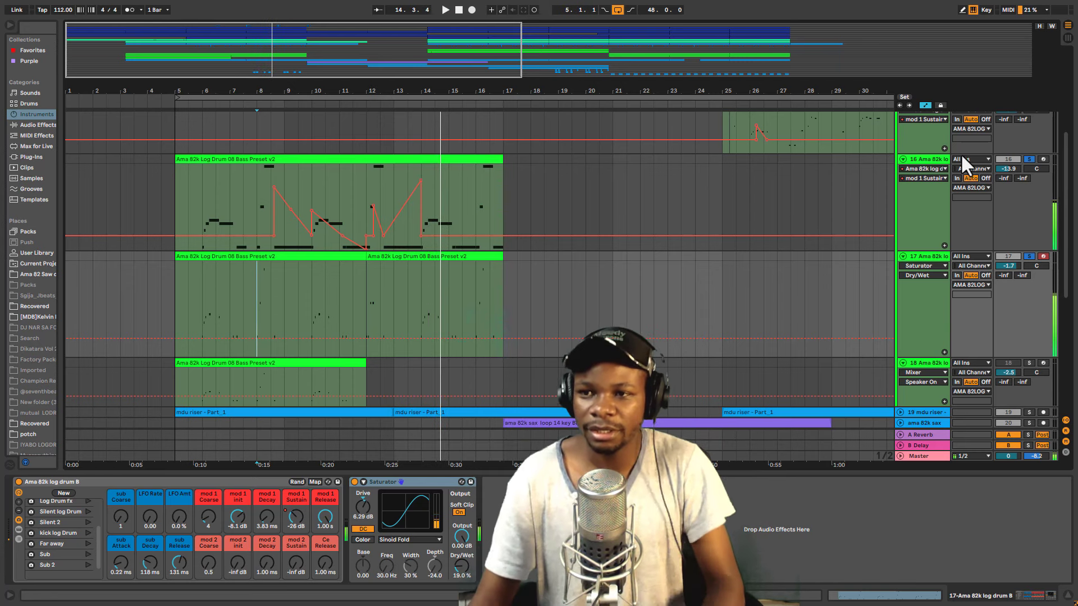
{"action": "left_click", "coordinate": [1030, 159]}
{"action": "key", "text": "space"}
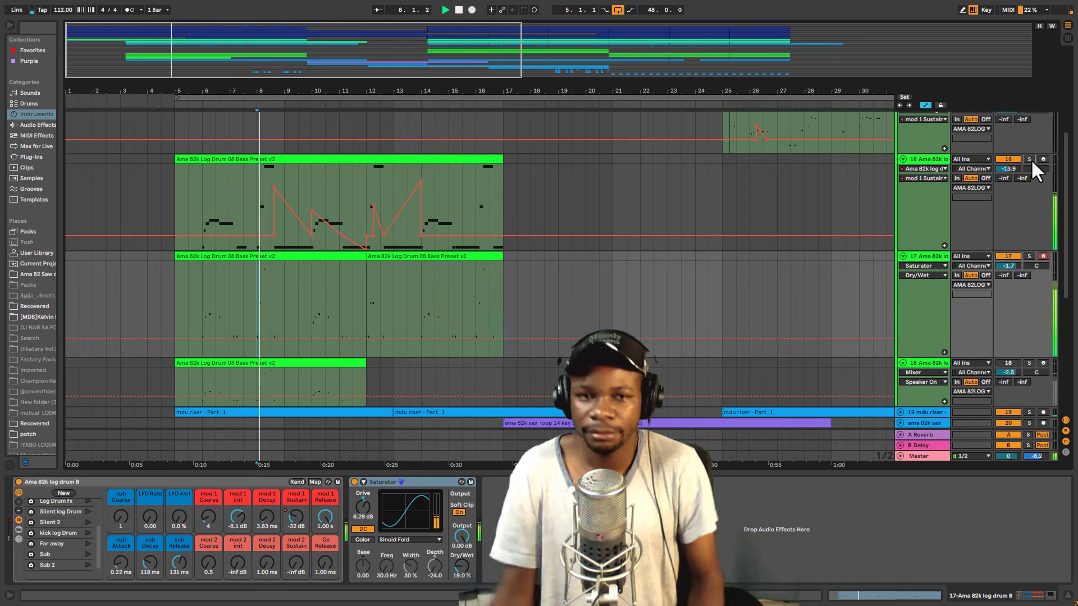